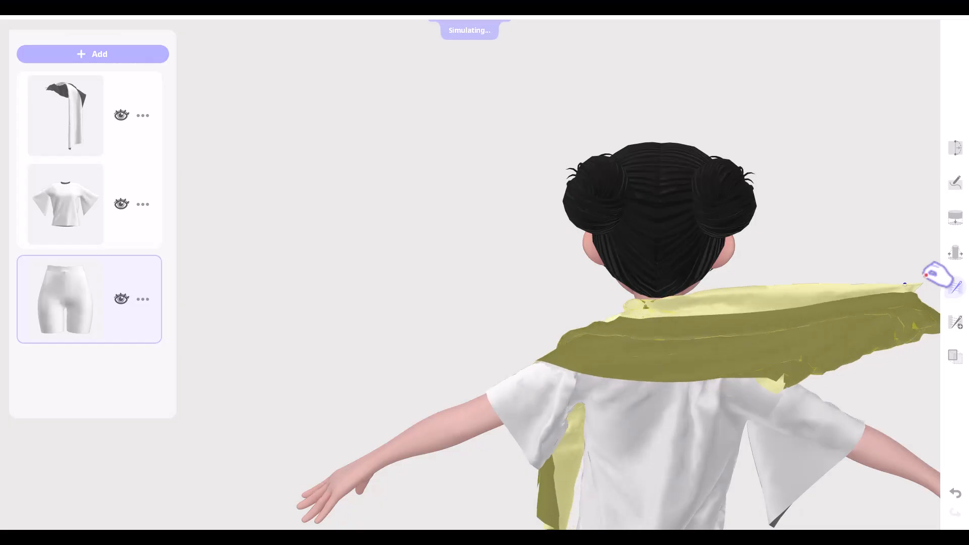
Arrange the scarf's drape around the avatar's neck and over its shoulders by pulling the cloth during simulation
{"action": "mouse_move", "coordinate": [936, 274]}
{"action": "left_mouse_down"}
{"action": "mouse_move", "coordinate": [772, 340]}
{"action": "mouse_move", "coordinate": [723, 386]}
{"action": "mouse_move", "coordinate": [741, 346]}
{"action": "left_mouse_up"}
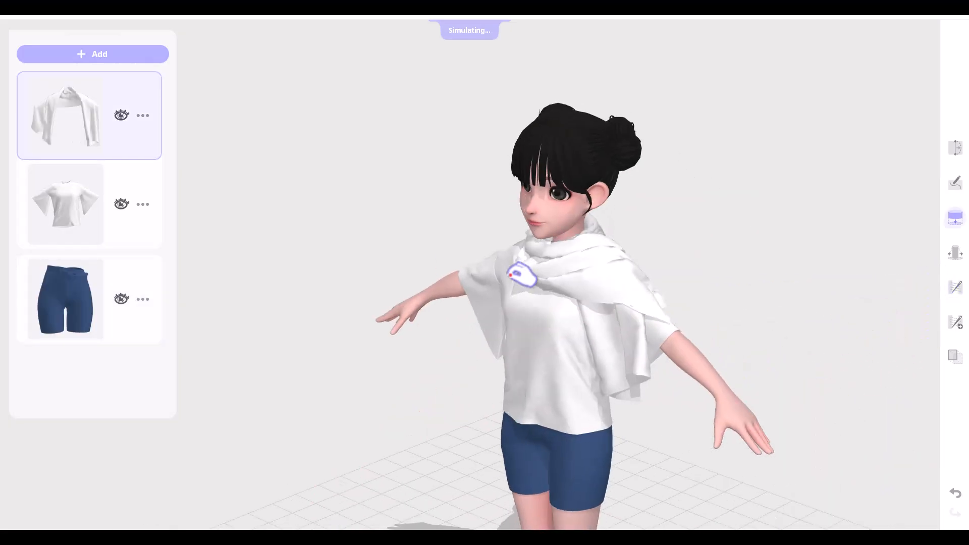
{"action": "left_click_drag", "start_coordinate": [510, 275], "coordinate": [510, 258]}
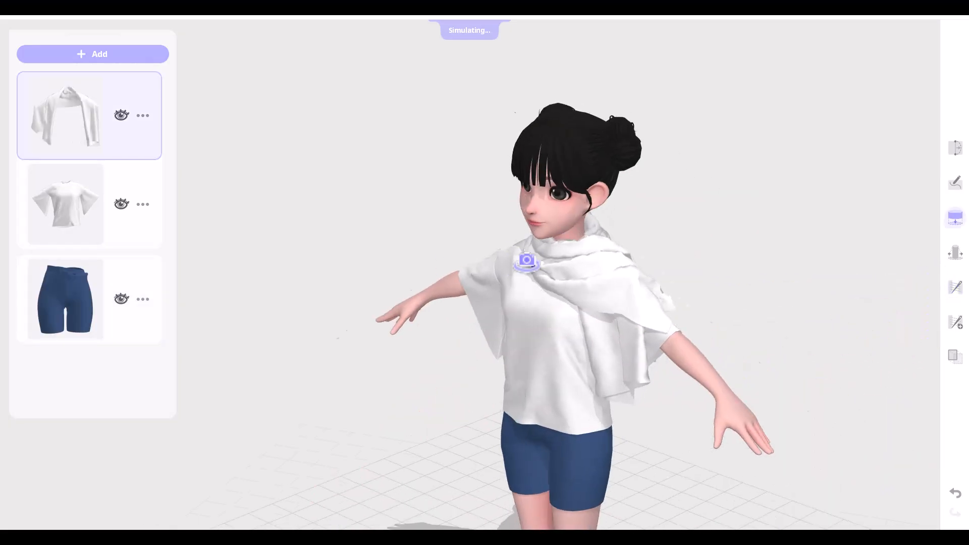
{"action": "right_click_drag", "start_coordinate": [511, 259], "coordinate": [553, 238]}
{"action": "scroll", "coordinate": [549, 245], "scroll_direction": "up", "scroll_amount": 5}
{"action": "left_click_drag", "start_coordinate": [546, 246], "coordinate": [328, 297]}
{"action": "right_click_drag", "start_coordinate": [848, 308], "coordinate": [535, 328]}
{"action": "mouse_move", "coordinate": [466, 336]}
{"action": "left_mouse_down"}
{"action": "mouse_move", "coordinate": [534, 330]}
{"action": "mouse_move", "coordinate": [710, 362]}
{"action": "mouse_move", "coordinate": [483, 339]}
{"action": "left_mouse_up"}
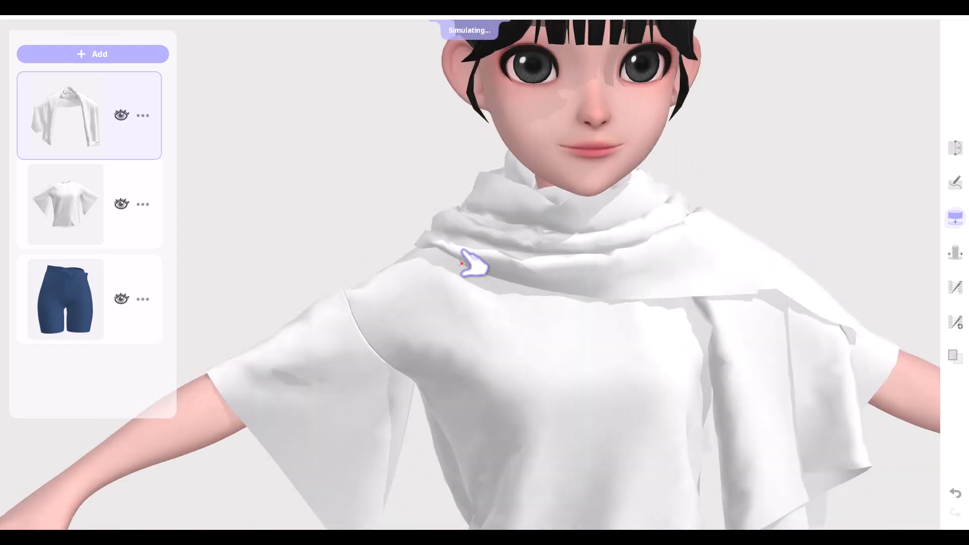
{"action": "left_click_drag", "start_coordinate": [465, 264], "coordinate": [368, 277]}
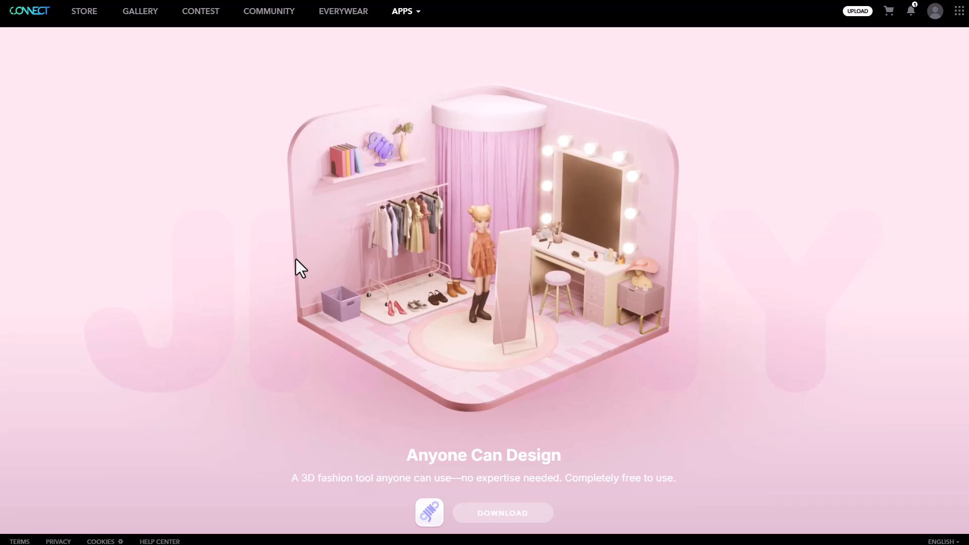
Switch to the CONNECT website's JINNY page and download the Windows (PC) version
{"action": "scroll", "coordinate": [347, 283], "scroll_direction": "down", "scroll_amount": 1}
{"action": "scroll", "coordinate": [347, 283], "scroll_direction": "up", "scroll_amount": 1}
{"action": "scroll", "coordinate": [346, 277], "scroll_direction": "down", "scroll_amount": 5}
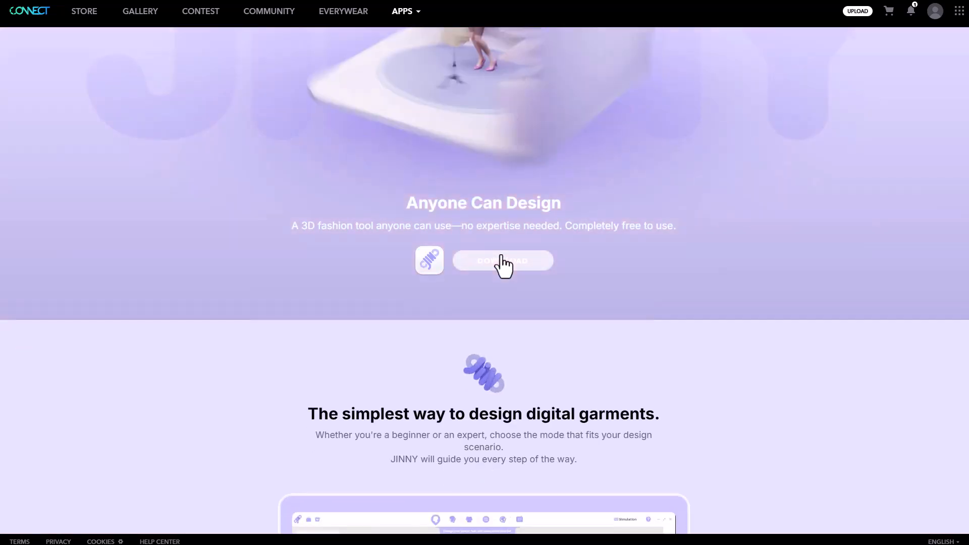
{"action": "left_click", "coordinate": [507, 262]}
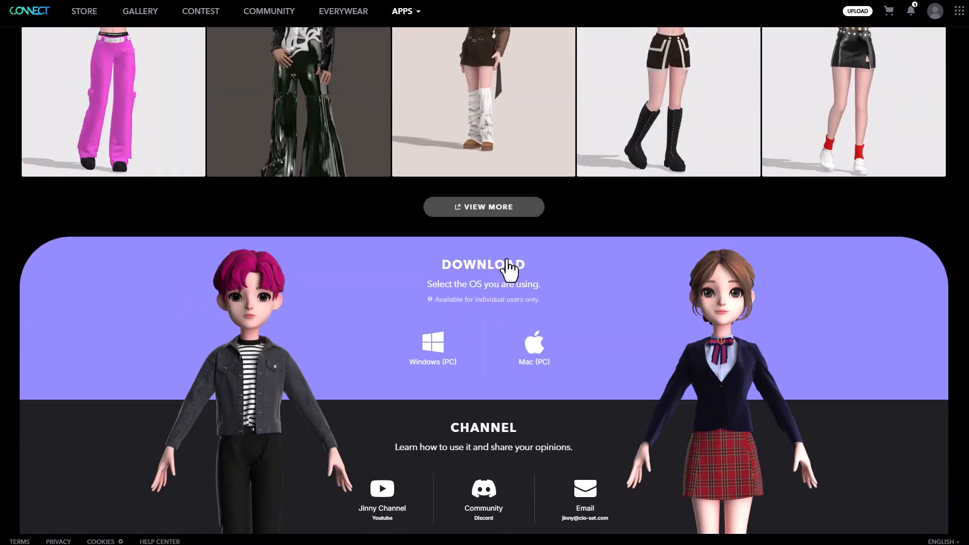
{"action": "left_click", "coordinate": [434, 376]}
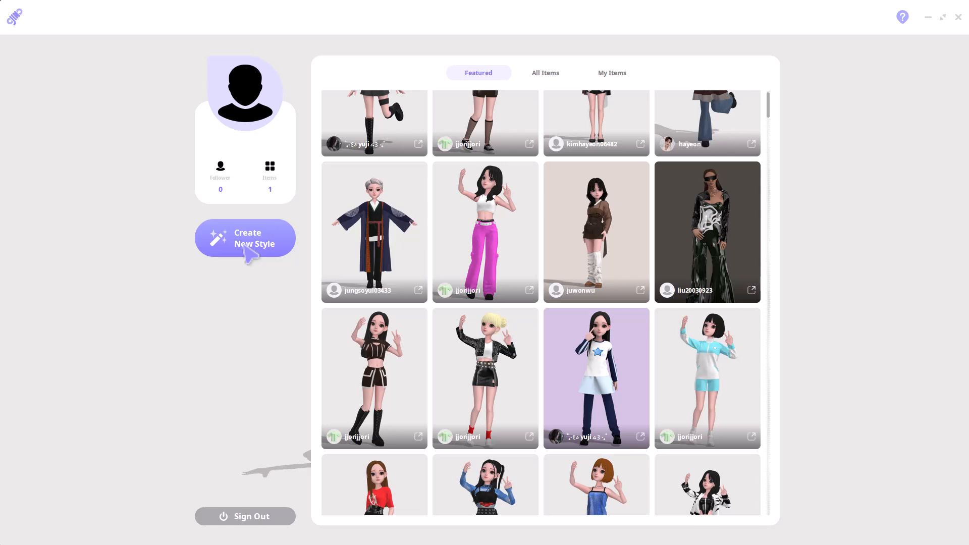
Switch to JINNY and create a new style in Designer Mode
{"action": "left_click", "coordinate": [260, 254]}
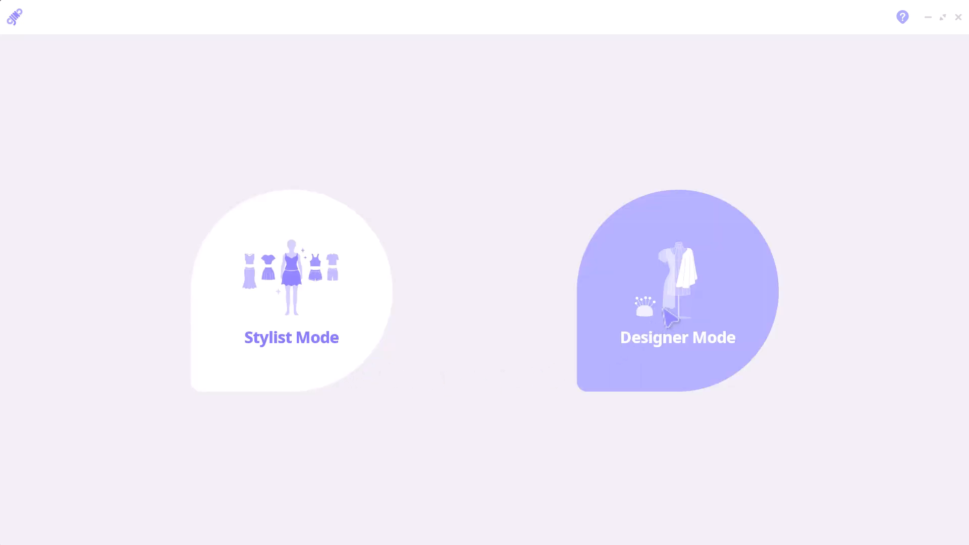
{"action": "left_click", "coordinate": [669, 317]}
{"action": "scroll", "coordinate": [85, 365], "scroll_direction": "down", "scroll_amount": 2}
{"action": "scroll", "coordinate": [87, 372], "scroll_direction": "up", "scroll_amount": 2}
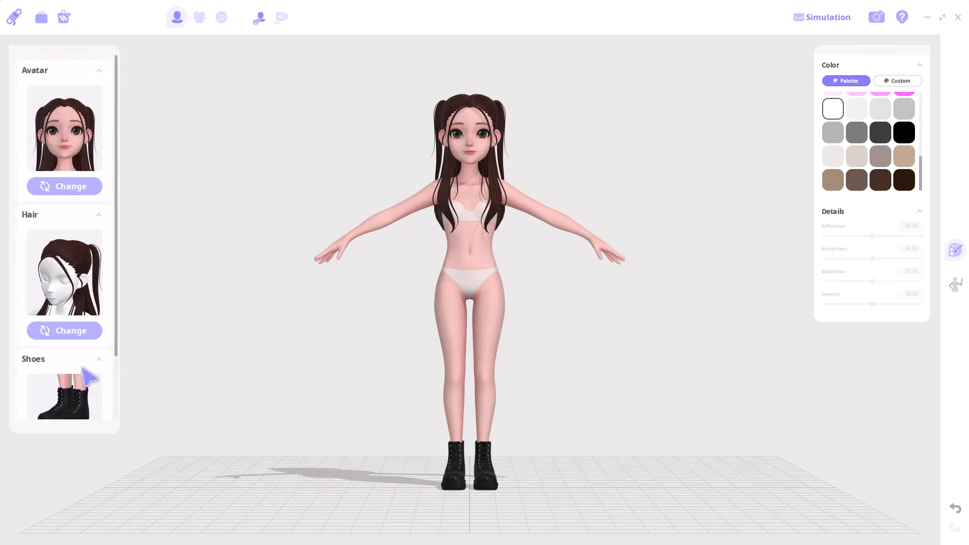
Replace the avatar with the official JINNY avatar that has brown tied-back hair
{"action": "left_click", "coordinate": [75, 191]}
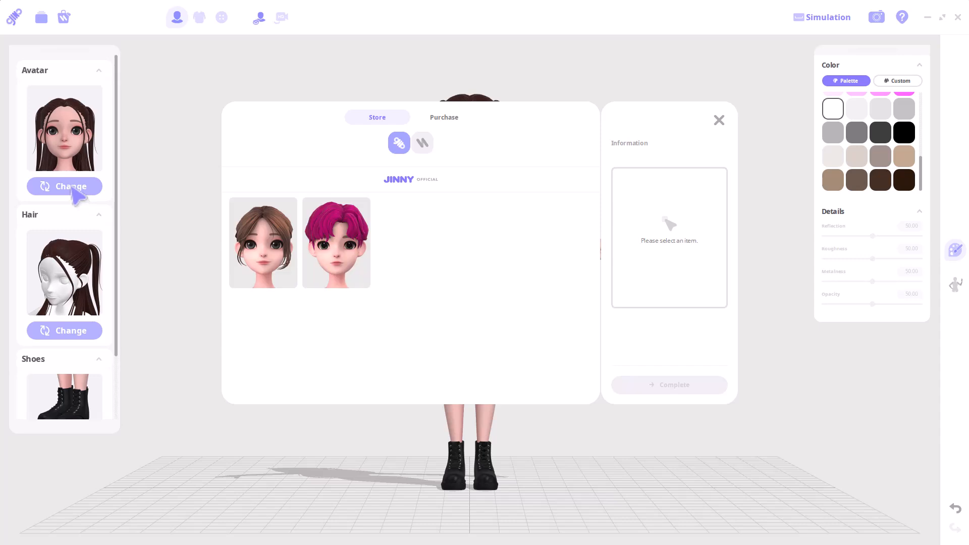
{"action": "left_click", "coordinate": [279, 260]}
{"action": "left_click", "coordinate": [330, 253]}
{"action": "left_click", "coordinate": [274, 255]}
{"action": "left_click", "coordinate": [651, 383]}
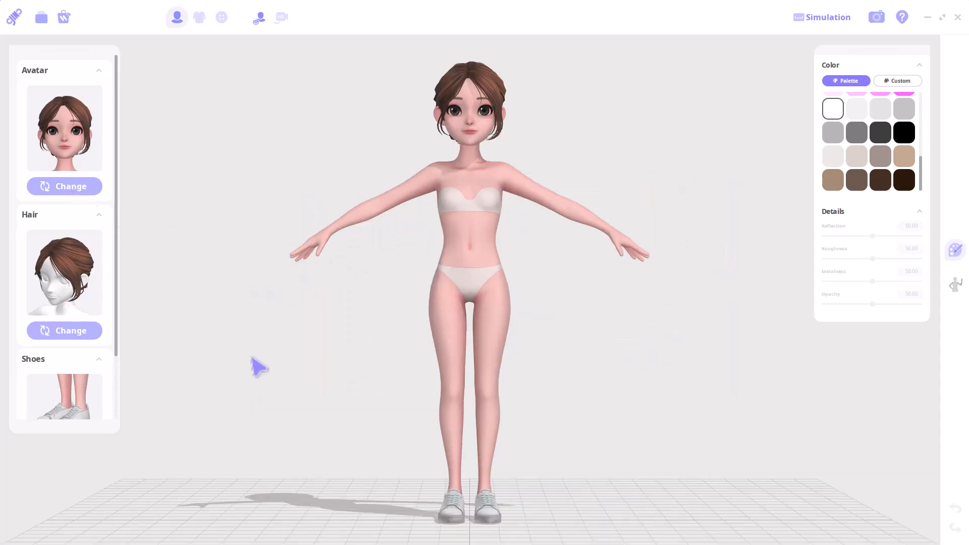
Change the avatar's hair to the Alice_Long4 double-bun style and its shoes to the black lace-up sneakers with white soles
{"action": "left_click", "coordinate": [63, 333]}
{"action": "left_click", "coordinate": [671, 386]}
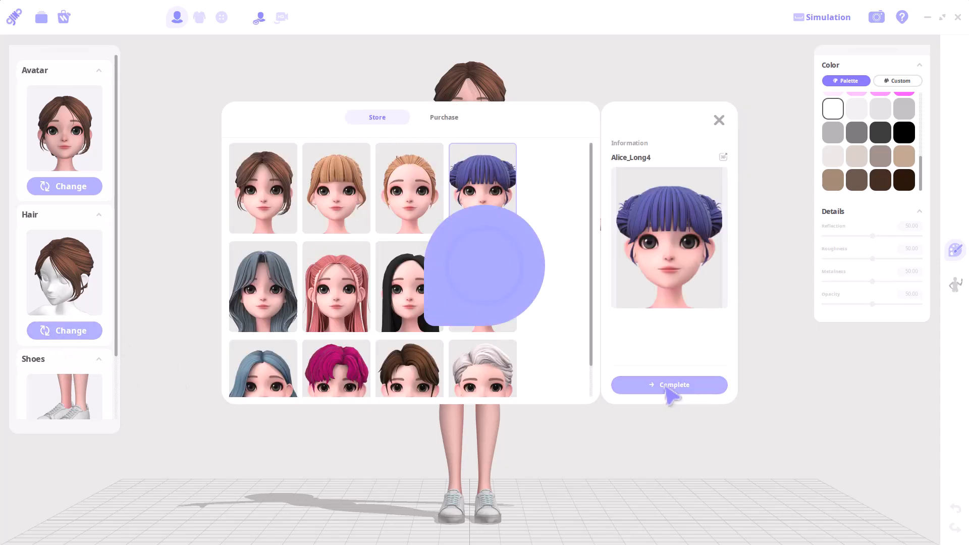
{"action": "scroll", "coordinate": [35, 372], "scroll_direction": "down", "scroll_amount": 2}
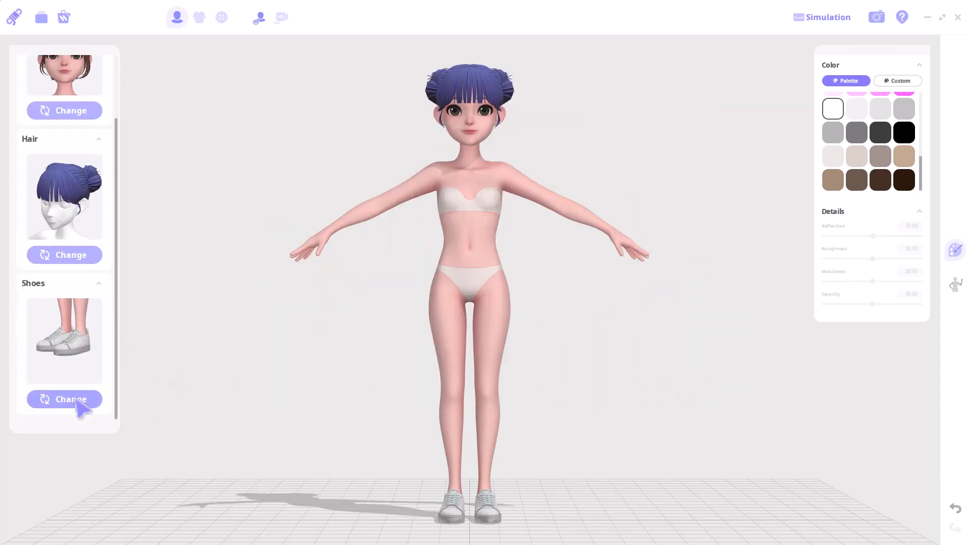
{"action": "left_click", "coordinate": [64, 398]}
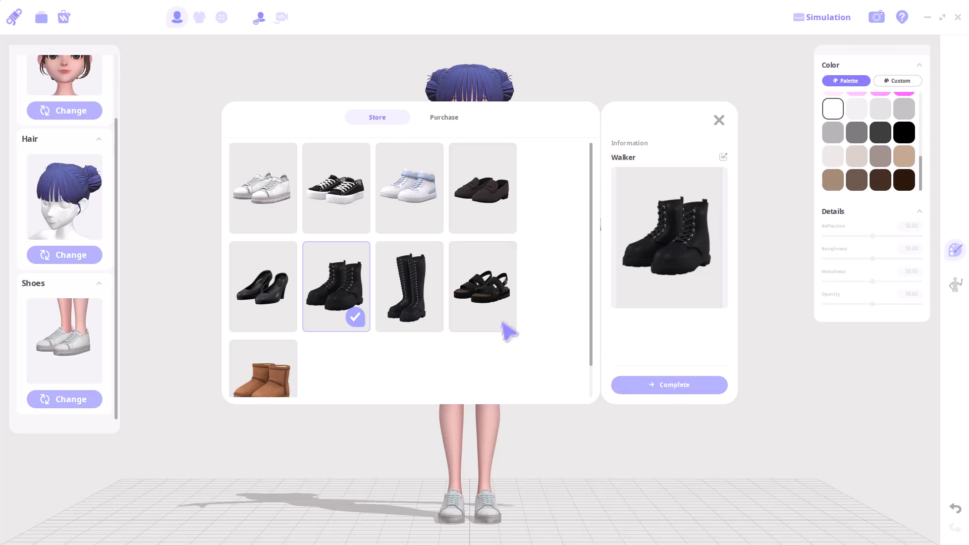
{"action": "left_click", "coordinate": [358, 209]}
{"action": "left_click", "coordinate": [671, 385]}
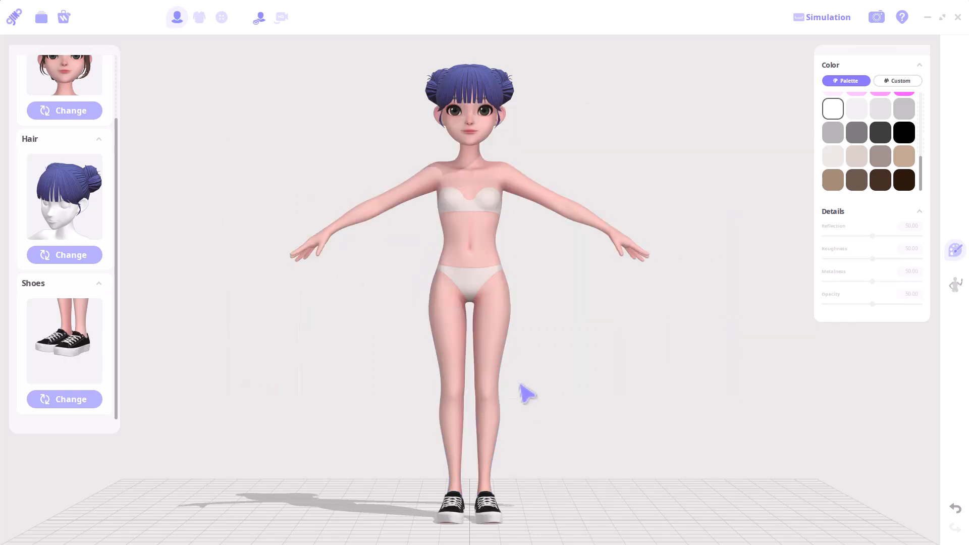
{"action": "mouse_move", "coordinate": [542, 370]}
{"action": "left_mouse_down"}
{"action": "mouse_move", "coordinate": [528, 358]}
{"action": "mouse_move", "coordinate": [400, 363]}
{"action": "mouse_move", "coordinate": [545, 361]}
{"action": "left_mouse_up"}
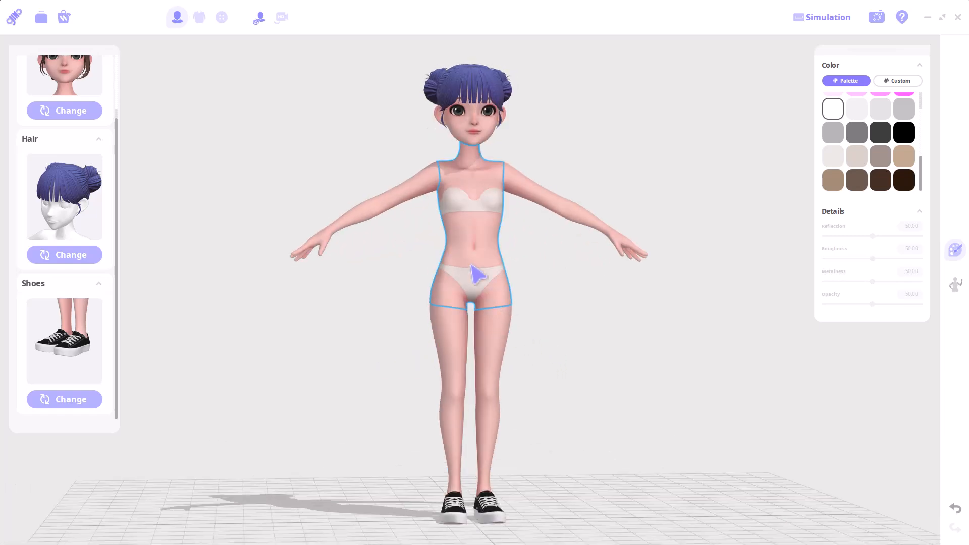
{"action": "mouse_move", "coordinate": [477, 275]}
{"action": "middle_mouse_down"}
{"action": "mouse_move", "coordinate": [664, 268]}
{"action": "mouse_move", "coordinate": [335, 275]}
{"action": "mouse_move", "coordinate": [510, 296]}
{"action": "mouse_move", "coordinate": [479, 290]}
{"action": "middle_mouse_up"}
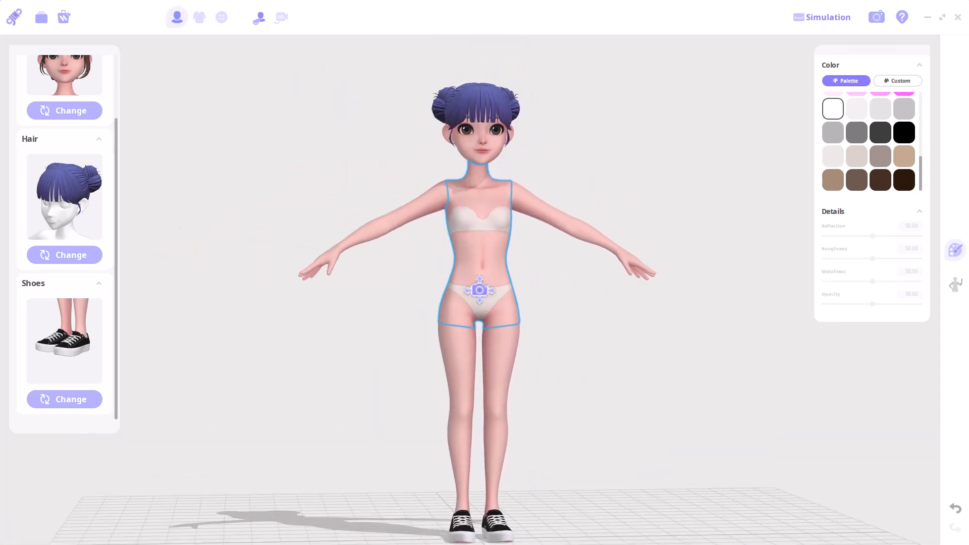
{"action": "scroll", "coordinate": [479, 290], "scroll_direction": "down", "scroll_amount": 3}
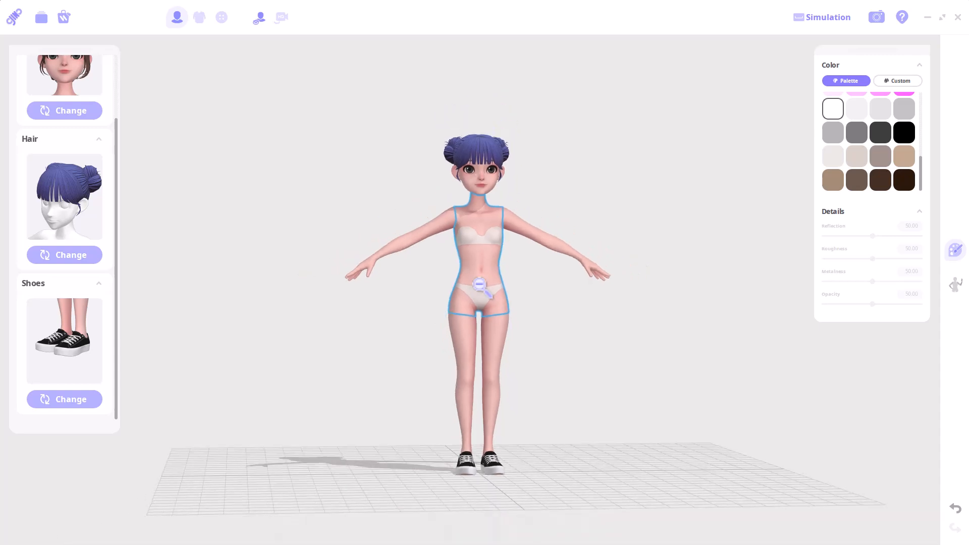
{"action": "scroll", "coordinate": [480, 287], "scroll_direction": "up", "scroll_amount": 5}
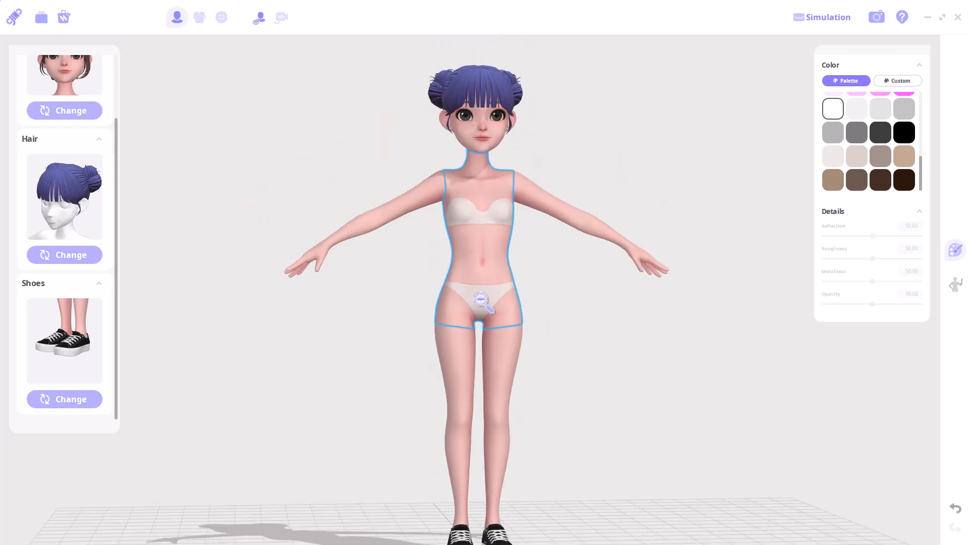
{"action": "scroll", "coordinate": [480, 328], "scroll_direction": "down", "scroll_amount": 5}
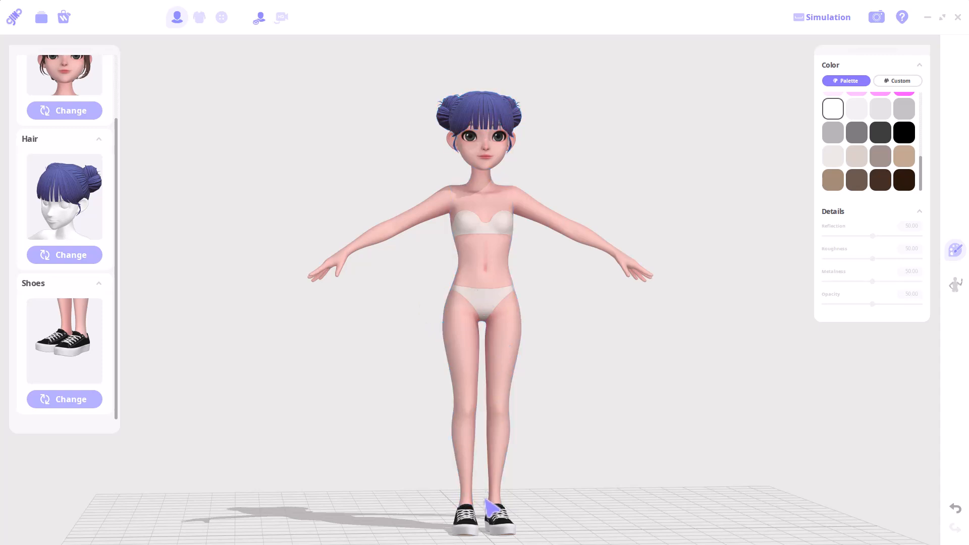
Recolor the avatar's double-bun hair black using the color palette, and leave nothing selected
{"action": "left_click", "coordinate": [479, 124]}
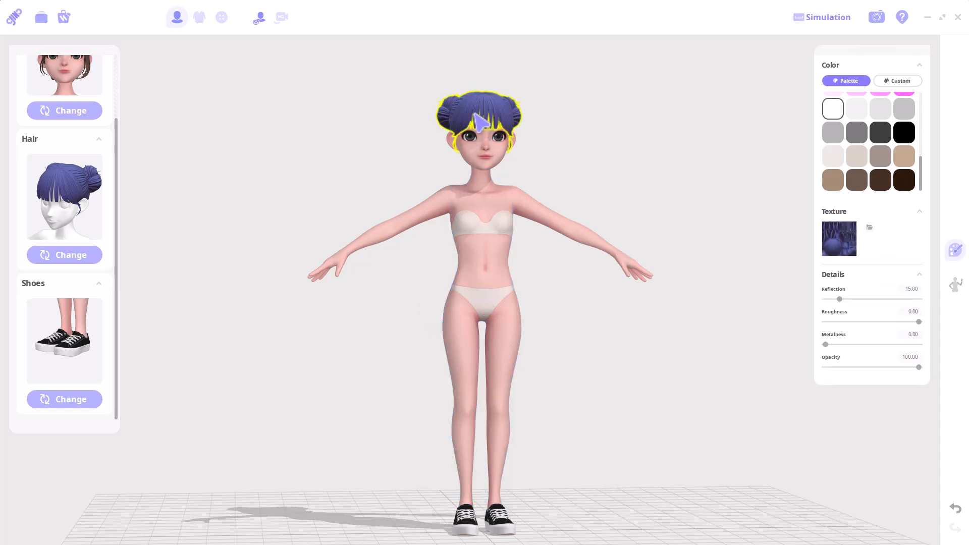
{"action": "left_click", "coordinate": [903, 179]}
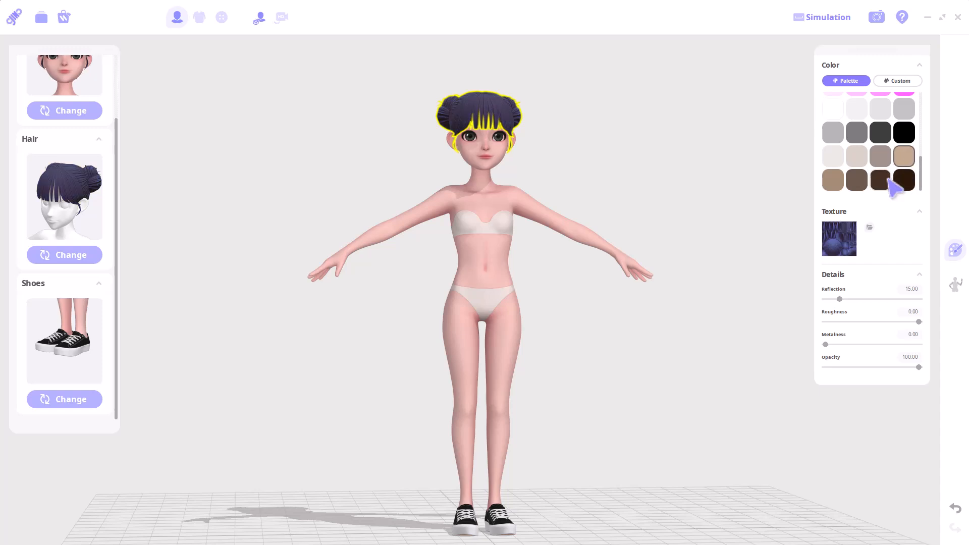
{"action": "scroll", "coordinate": [910, 167], "scroll_direction": "up", "scroll_amount": 3}
{"action": "left_click", "coordinate": [911, 152]}
{"action": "key", "text": "ctrl+z"}
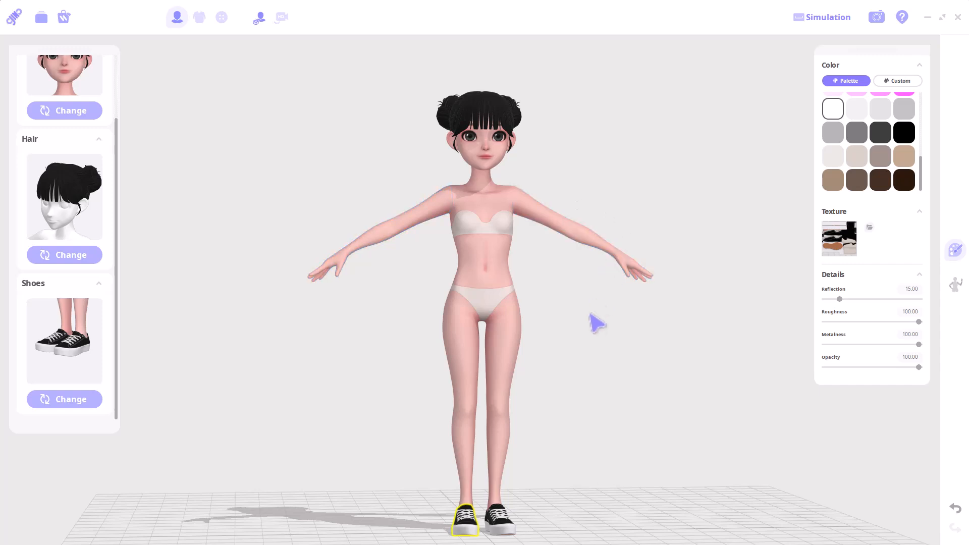
{"action": "left_click", "coordinate": [583, 399]}
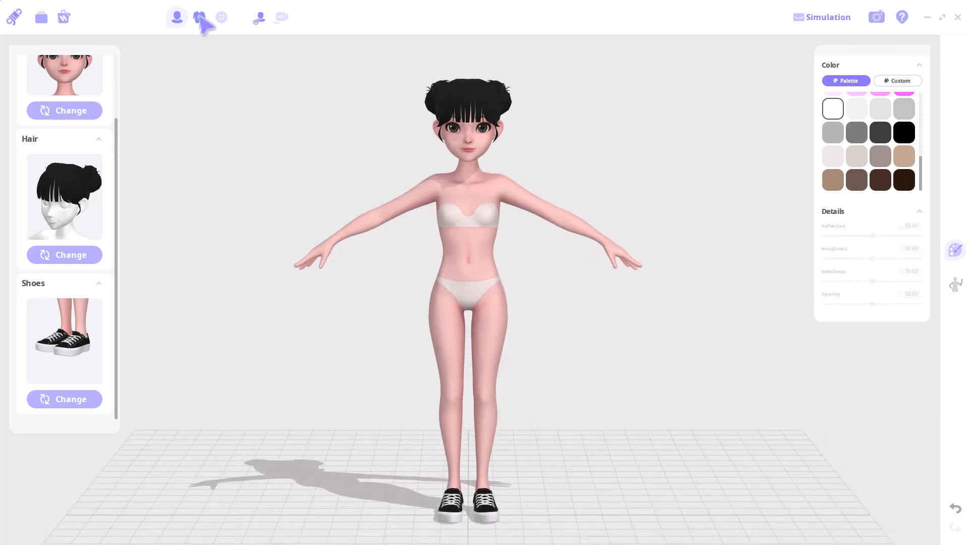
Switch to garment editing, start adding a garment from the store, and look through the official JINNY basics
{"action": "left_click", "coordinate": [199, 18]}
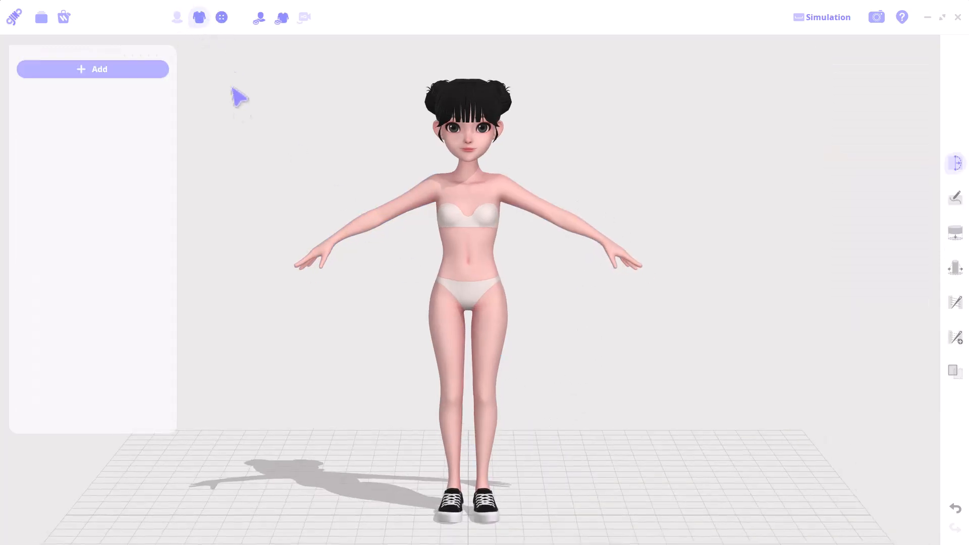
{"action": "left_click", "coordinate": [113, 69]}
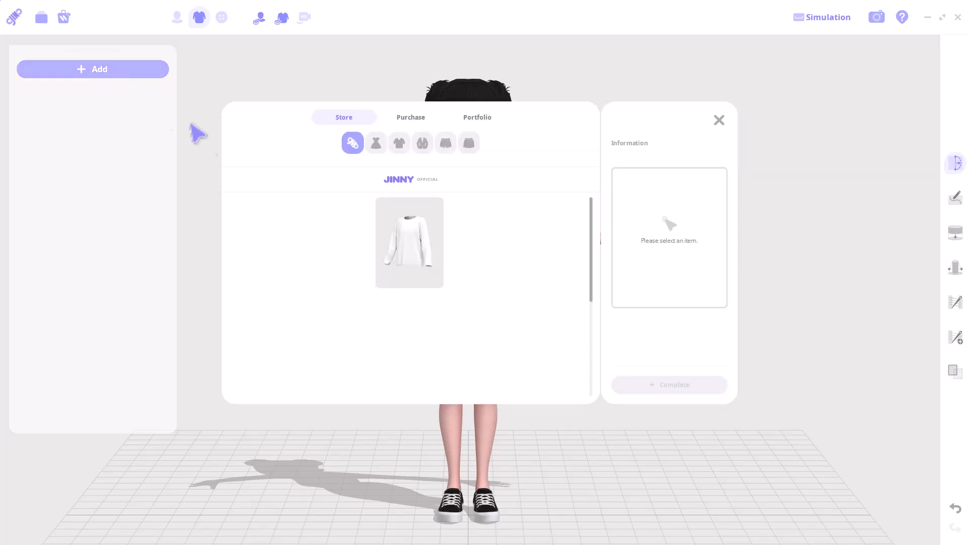
{"action": "left_click", "coordinate": [357, 148]}
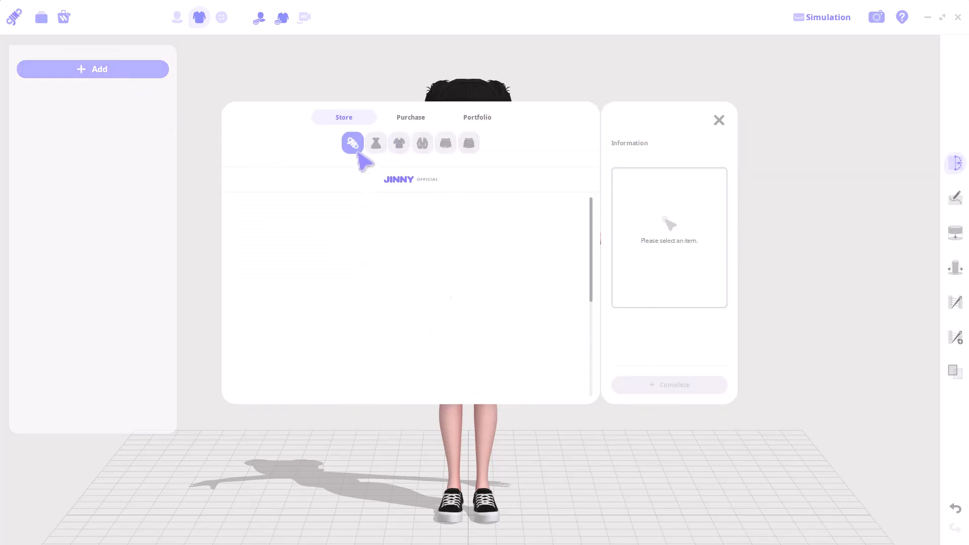
{"action": "scroll", "coordinate": [361, 257], "scroll_direction": "down", "scroll_amount": 5}
{"action": "scroll", "coordinate": [361, 271], "scroll_direction": "down", "scroll_amount": 4}
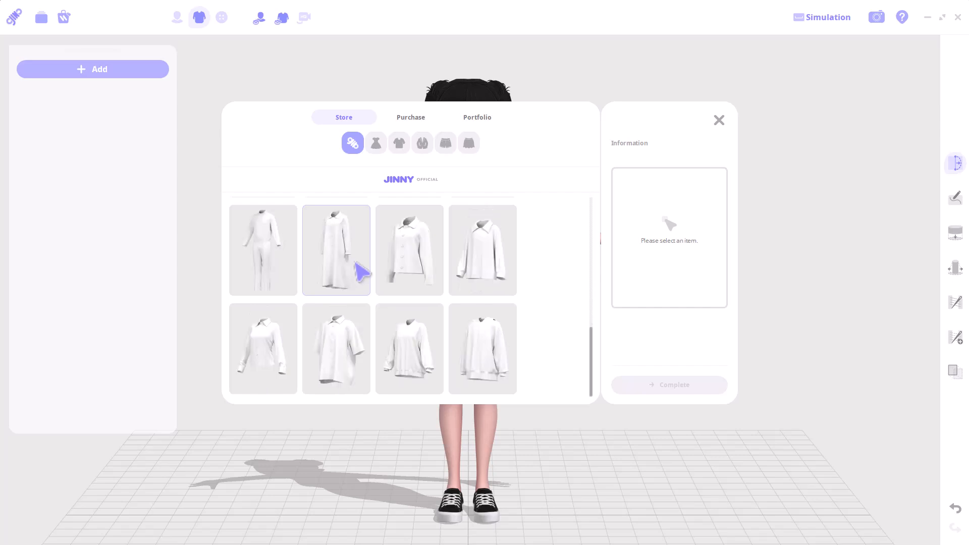
{"action": "scroll", "coordinate": [361, 271], "scroll_direction": "up", "scroll_amount": 8}
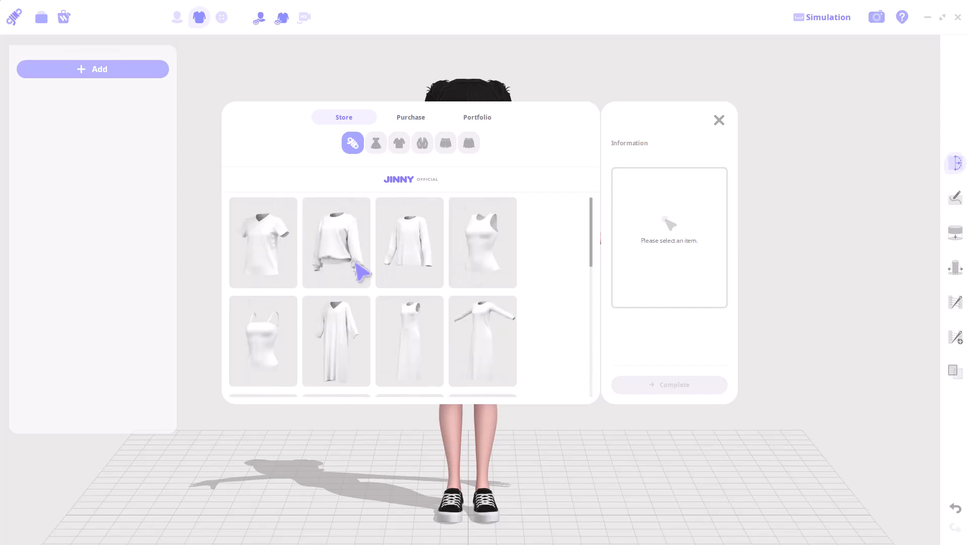
Browse the dresses, tops and jackets offered in the garment store
{"action": "left_click", "coordinate": [375, 144]}
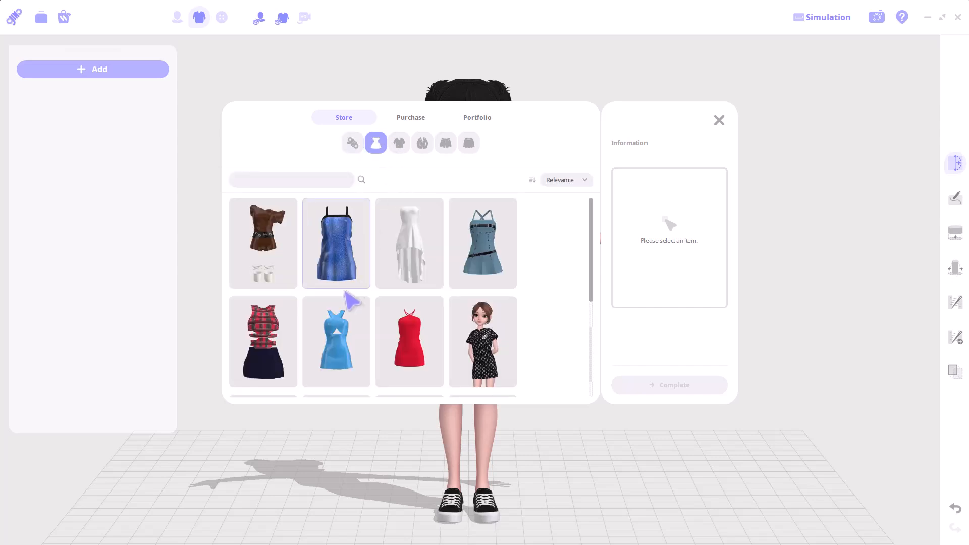
{"action": "scroll", "coordinate": [352, 301], "scroll_direction": "down", "scroll_amount": 10}
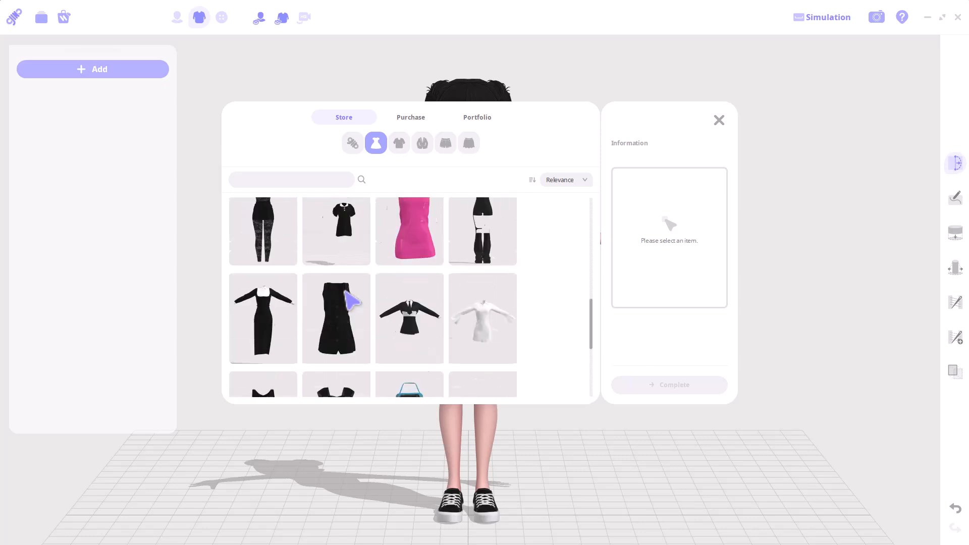
{"action": "scroll", "coordinate": [352, 301], "scroll_direction": "down", "scroll_amount": 3}
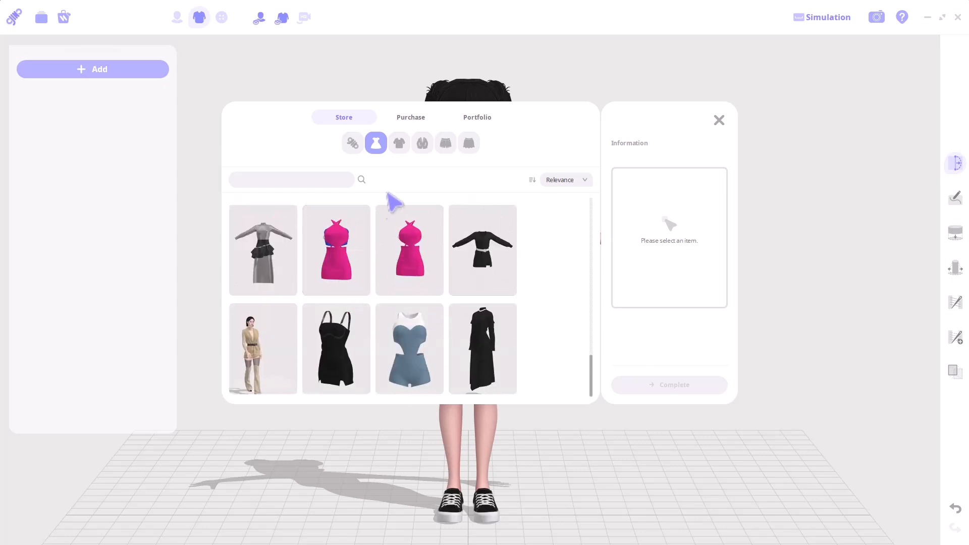
{"action": "left_click", "coordinate": [401, 147]}
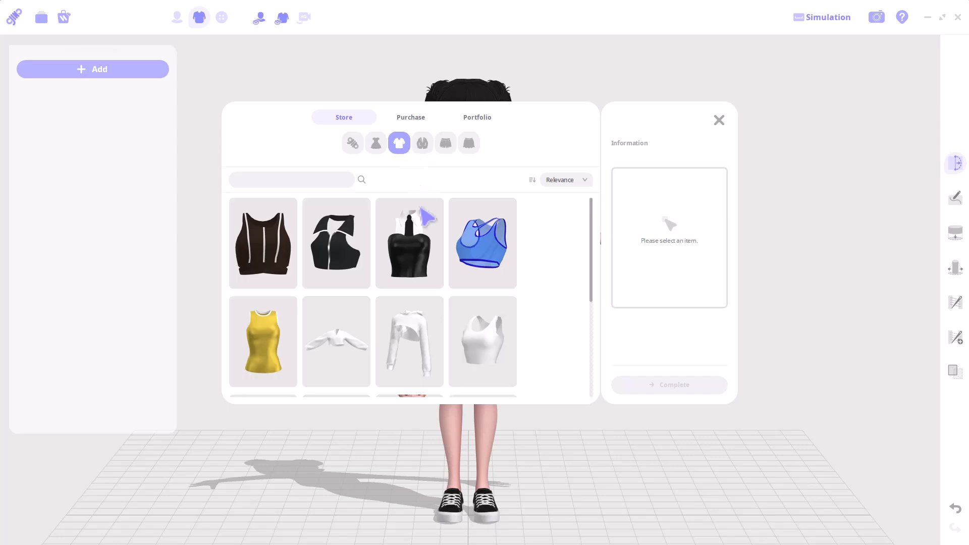
{"action": "scroll", "coordinate": [433, 271], "scroll_direction": "down", "scroll_amount": 3}
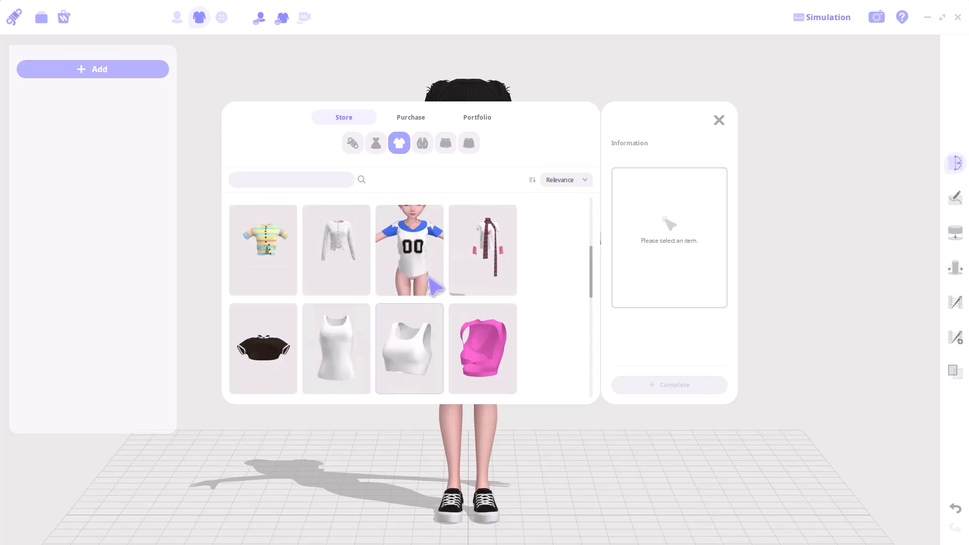
{"action": "scroll", "coordinate": [434, 284], "scroll_direction": "down", "scroll_amount": 3}
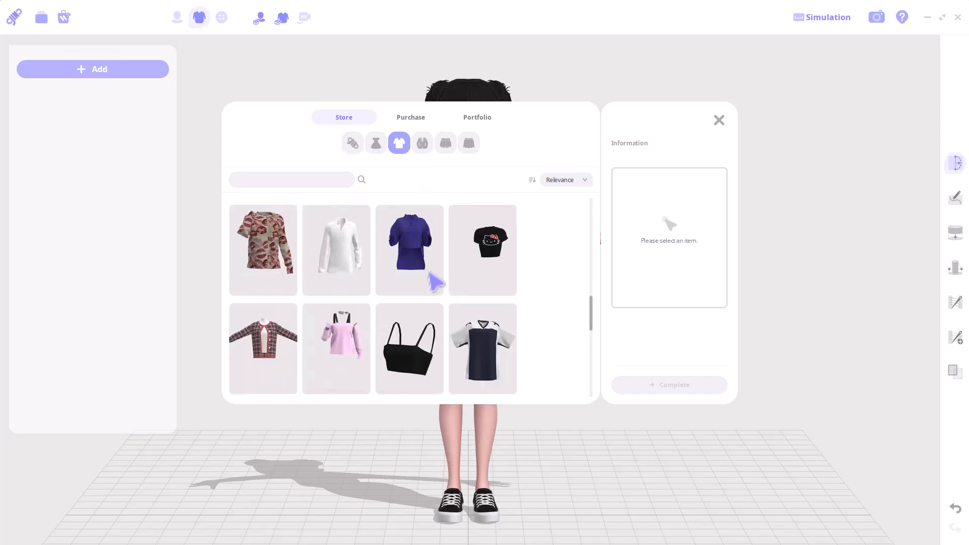
{"action": "left_click", "coordinate": [423, 145]}
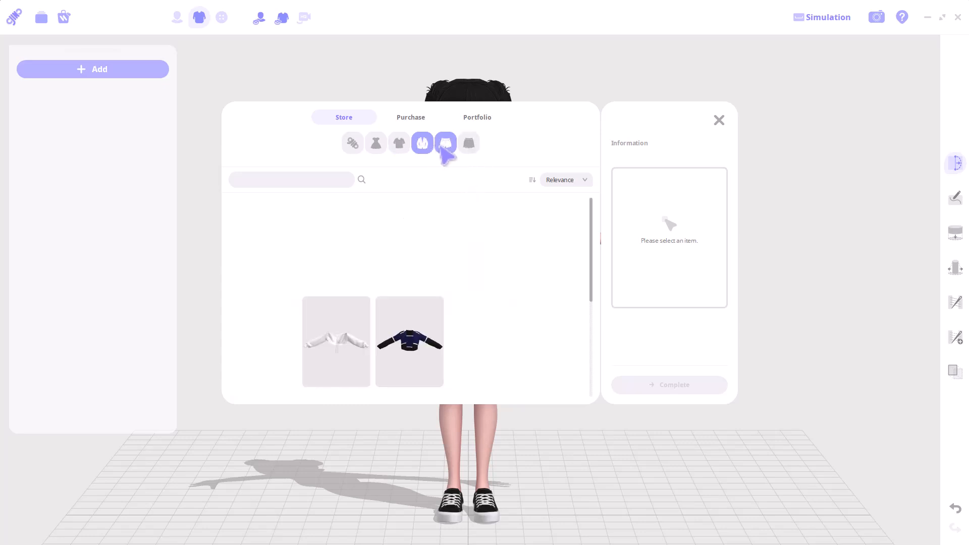
Add the blue pants18 shorts from the store's pants category to the avatar
{"action": "left_click", "coordinate": [446, 147]}
{"action": "scroll", "coordinate": [402, 348], "scroll_direction": "down", "scroll_amount": 5}
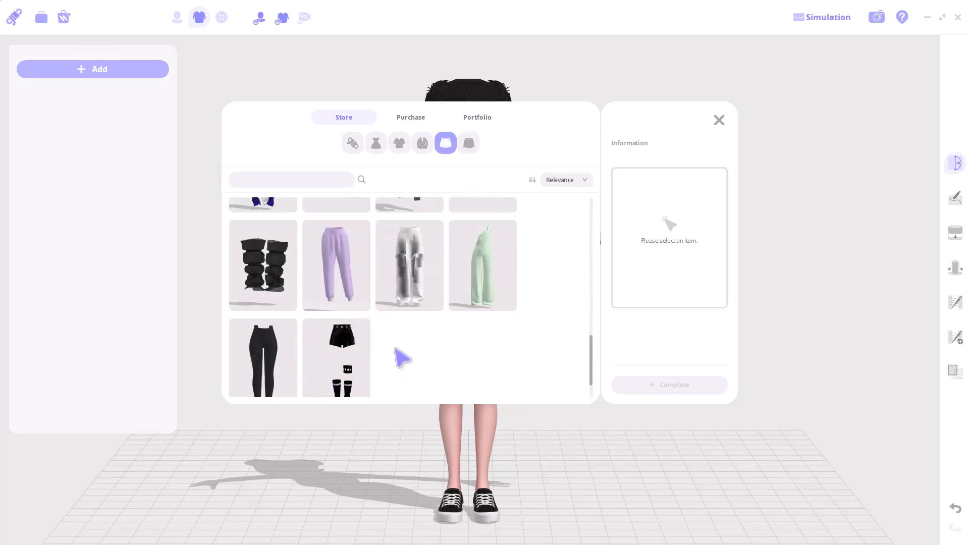
{"action": "scroll", "coordinate": [402, 358], "scroll_direction": "down", "scroll_amount": 5}
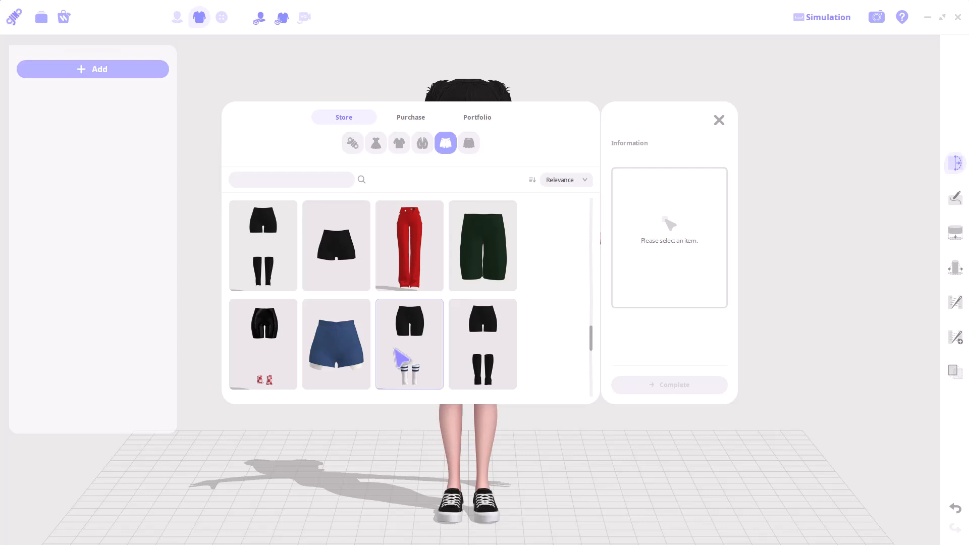
{"action": "left_click", "coordinate": [337, 359]}
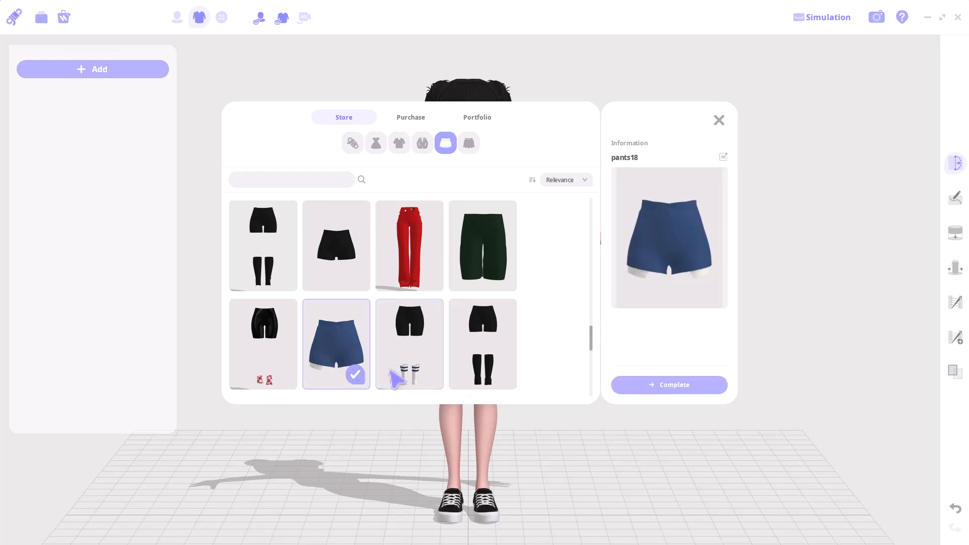
{"action": "left_click", "coordinate": [671, 391]}
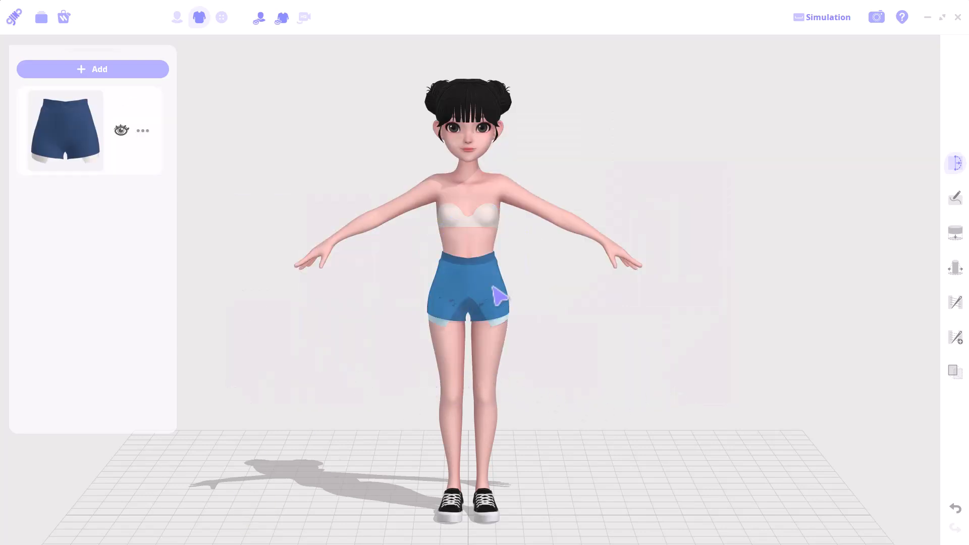
Add the official white long-sleeve round-neck top to the avatar, layered in front of the blue shorts
{"action": "left_click", "coordinate": [95, 74]}
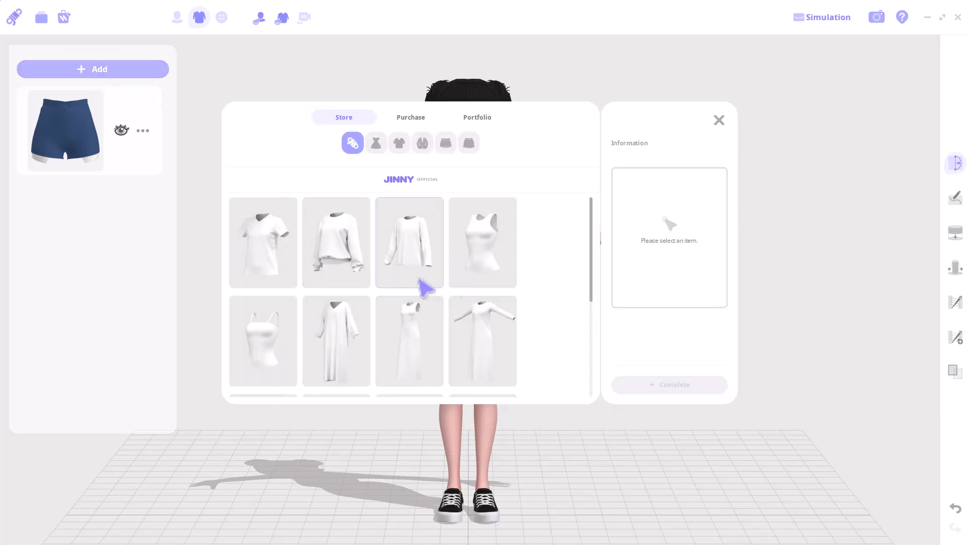
{"action": "left_click", "coordinate": [424, 283]}
{"action": "left_click", "coordinate": [673, 388]}
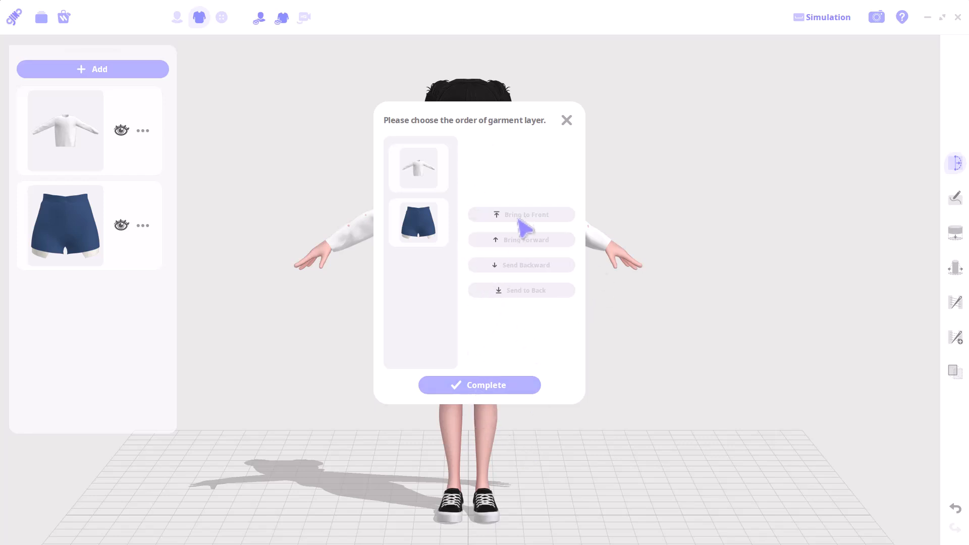
{"action": "left_click", "coordinate": [432, 182]}
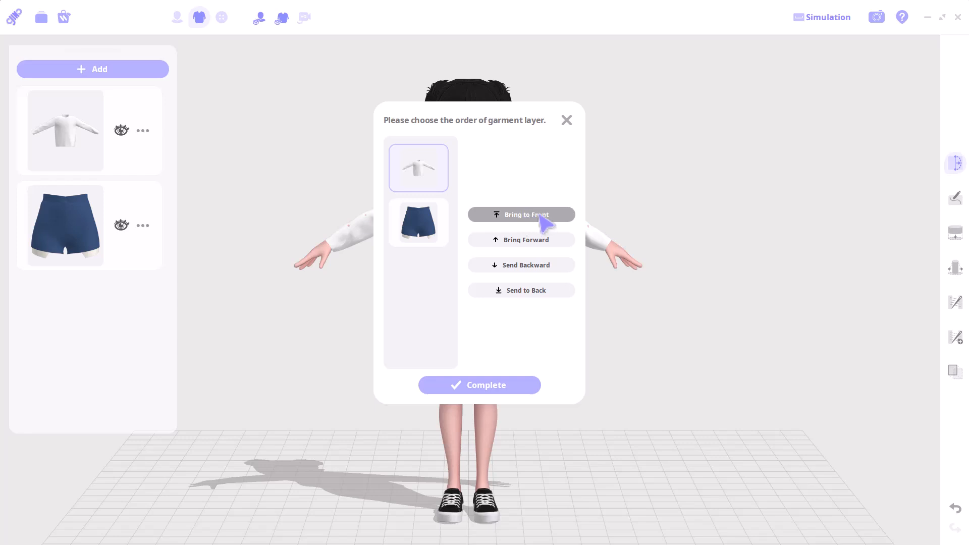
{"action": "left_click", "coordinate": [502, 390]}
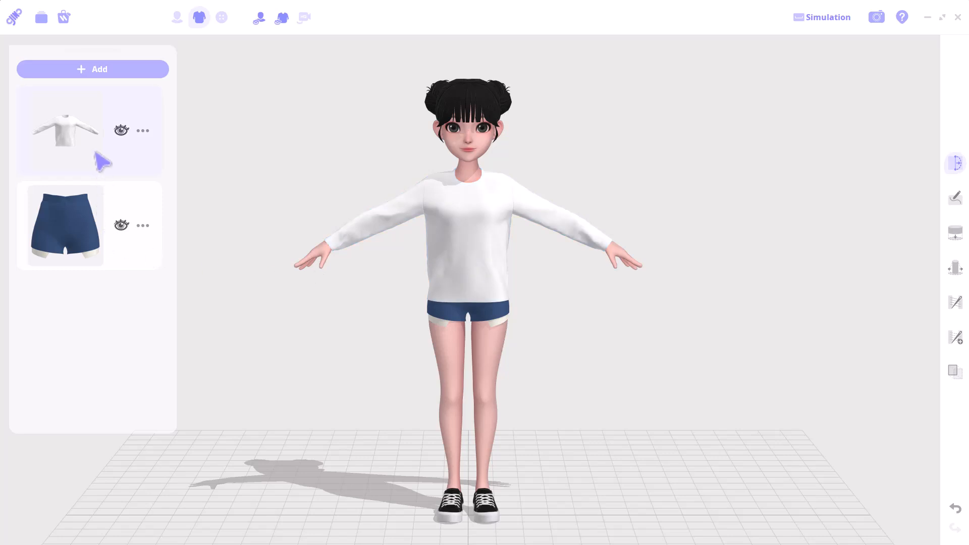
Send the white top to the back of the garment layers so it tucks under the shorts
{"action": "left_click", "coordinate": [143, 130]}
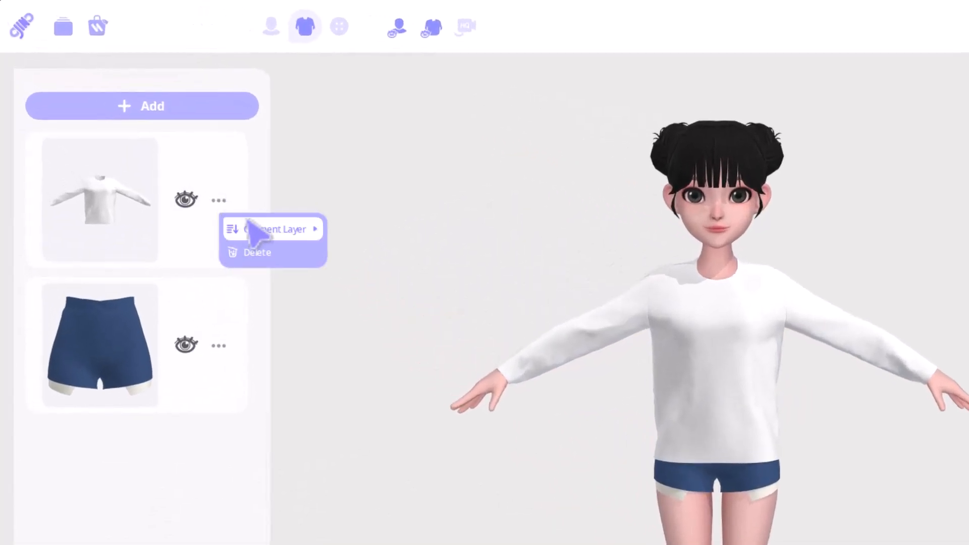
{"action": "mouse_move", "coordinate": [277, 235]}
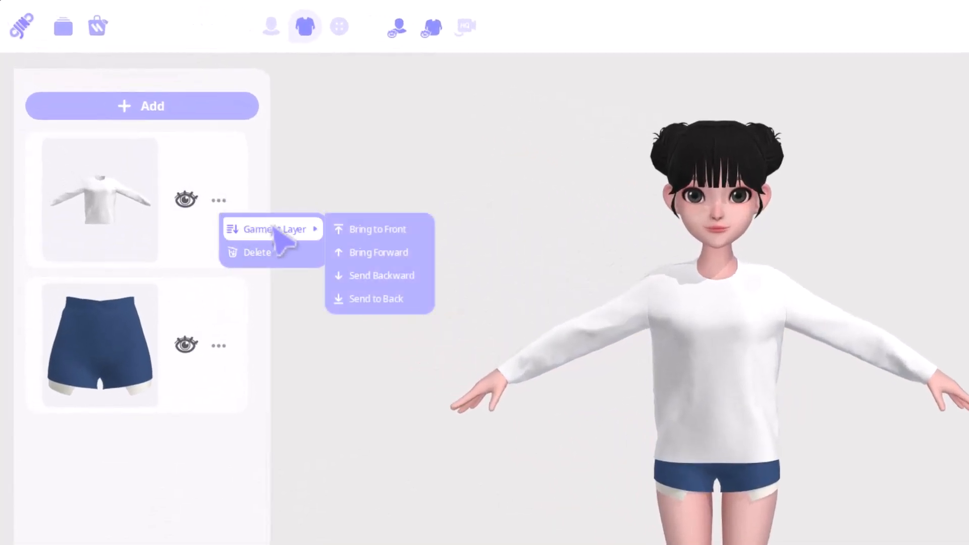
{"action": "left_click", "coordinate": [376, 299]}
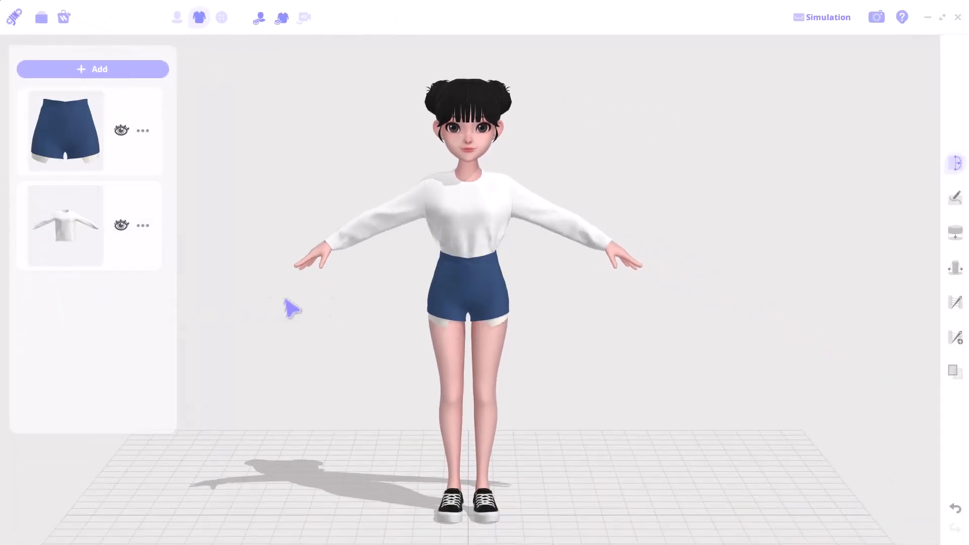
Run the cloth simulation, pull on the white top's left sleeve, and stop the simulation
{"action": "mouse_move", "coordinate": [611, 317]}
{"action": "right_mouse_down"}
{"action": "mouse_move", "coordinate": [493, 316]}
{"action": "mouse_move", "coordinate": [614, 320]}
{"action": "right_mouse_up"}
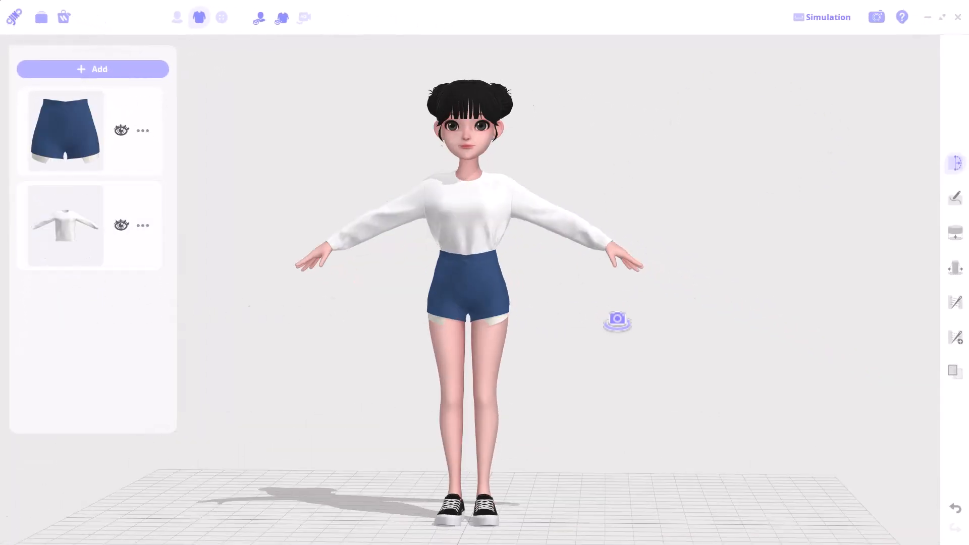
{"action": "scroll", "coordinate": [571, 309], "scroll_direction": "up", "scroll_amount": 3}
{"action": "middle_click_drag", "start_coordinate": [541, 314], "coordinate": [565, 316]}
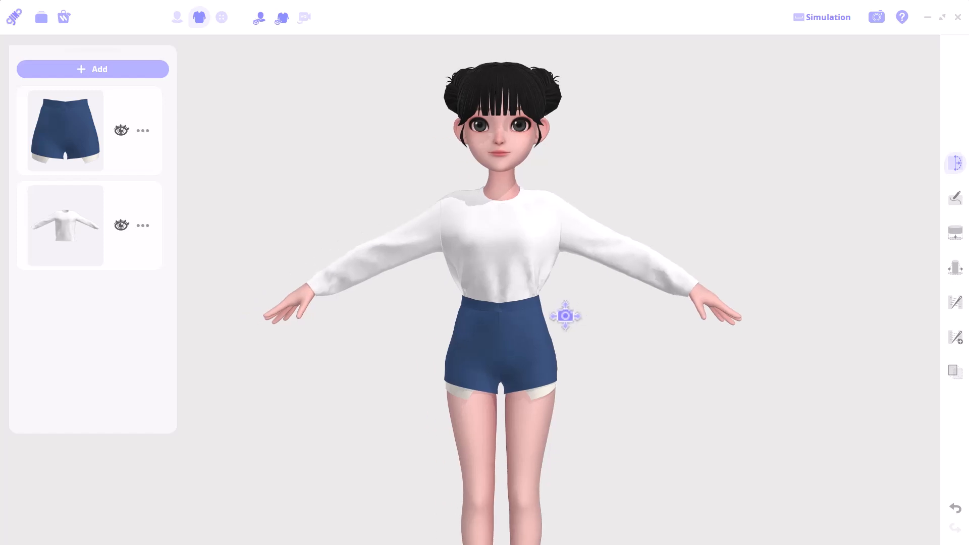
{"action": "key", "text": "space"}
{"action": "left_click_drag", "start_coordinate": [653, 266], "coordinate": [683, 281]}
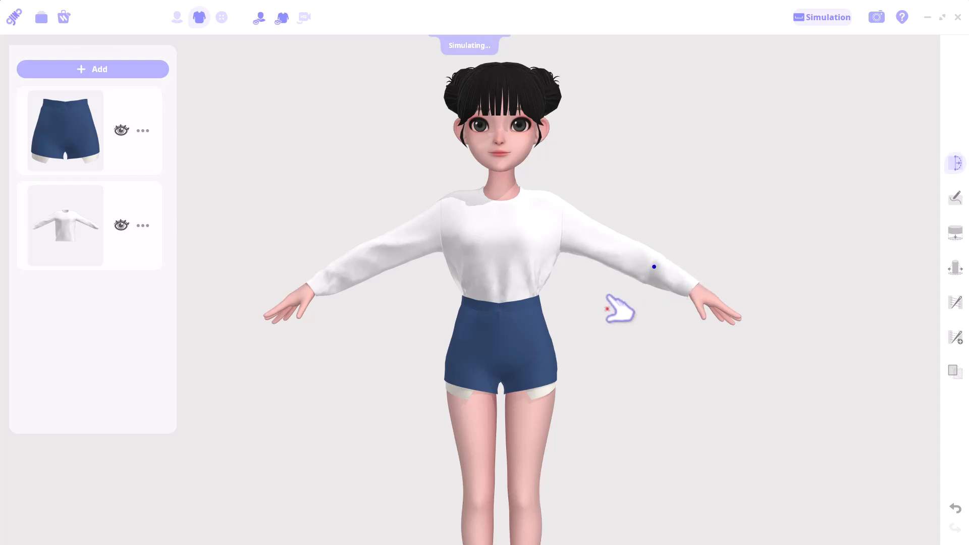
{"action": "key", "text": "space"}
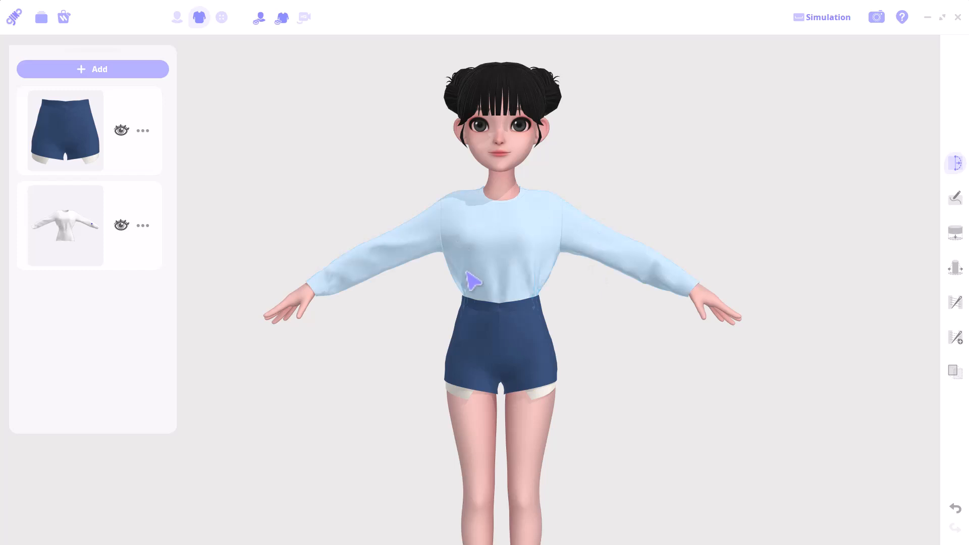
Open the blue shorts' pattern for editing and extend the inner-leg hem points down the thighs
{"action": "left_click", "coordinate": [520, 277]}
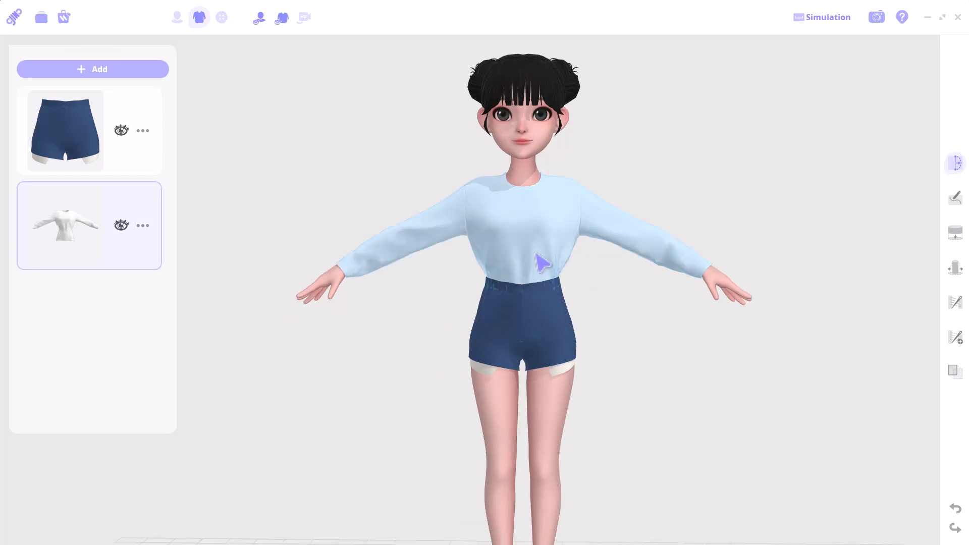
{"action": "left_click", "coordinate": [509, 319]}
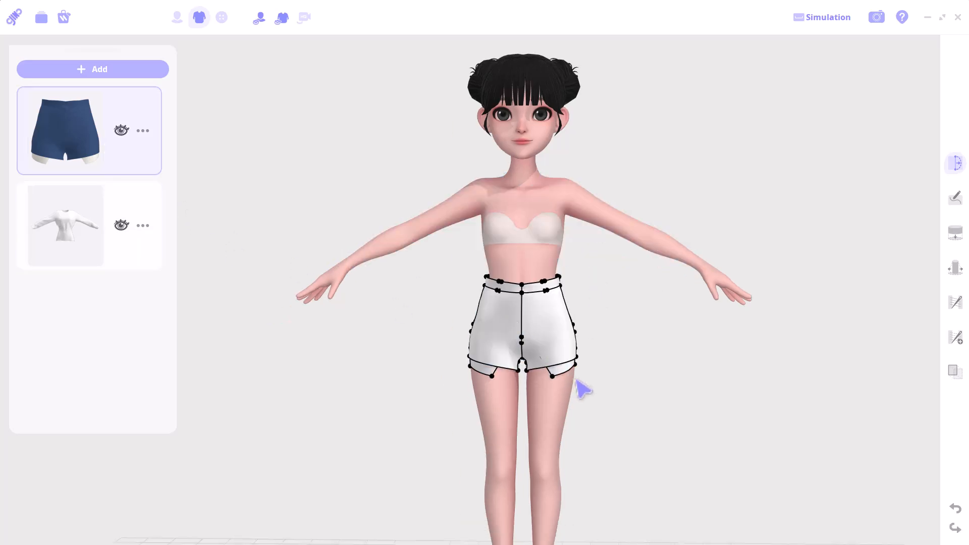
{"action": "left_click_drag", "start_coordinate": [528, 372], "coordinate": [513, 432]}
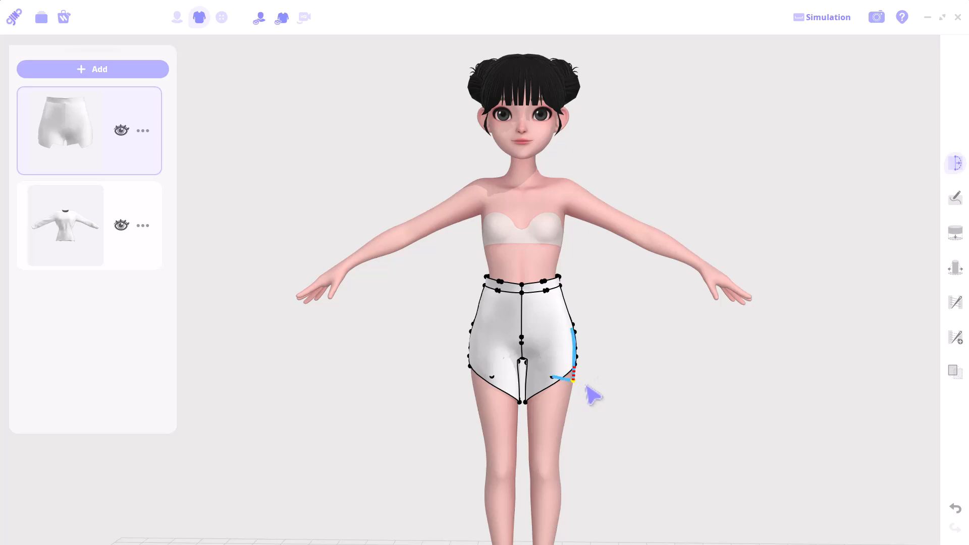
Lower the shorts' outer side-seam hem points to level the hem with the lengthened inner legs
{"action": "right_click_drag", "start_coordinate": [687, 426], "coordinate": [649, 418]}
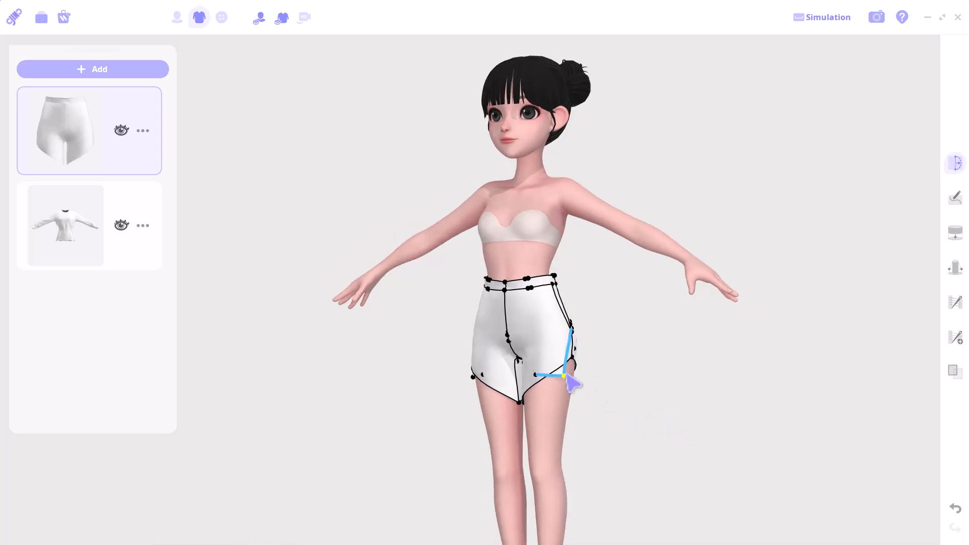
{"action": "left_click_drag", "start_coordinate": [572, 357], "coordinate": [574, 386]}
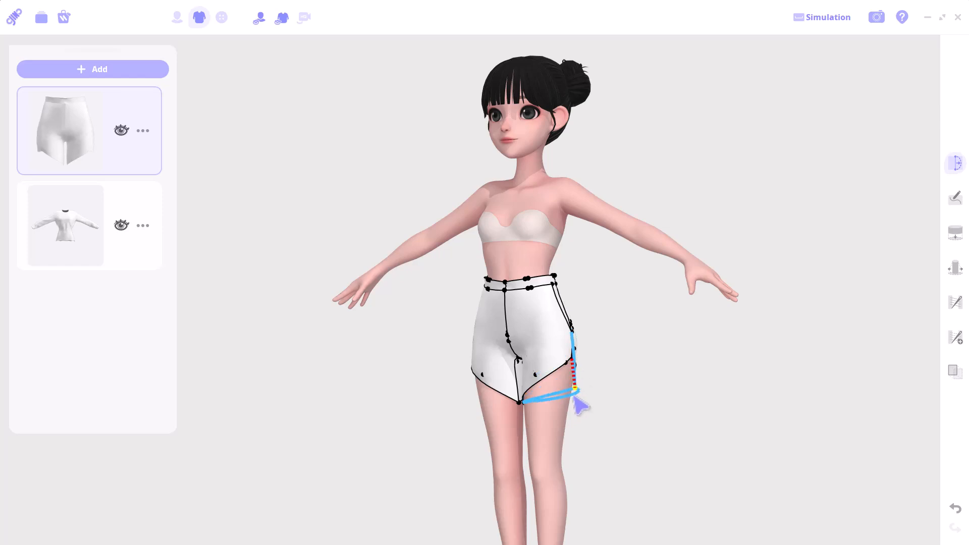
{"action": "left_click_drag", "start_coordinate": [655, 432], "coordinate": [694, 432]}
{"action": "right_click_drag", "start_coordinate": [694, 433], "coordinate": [731, 428]}
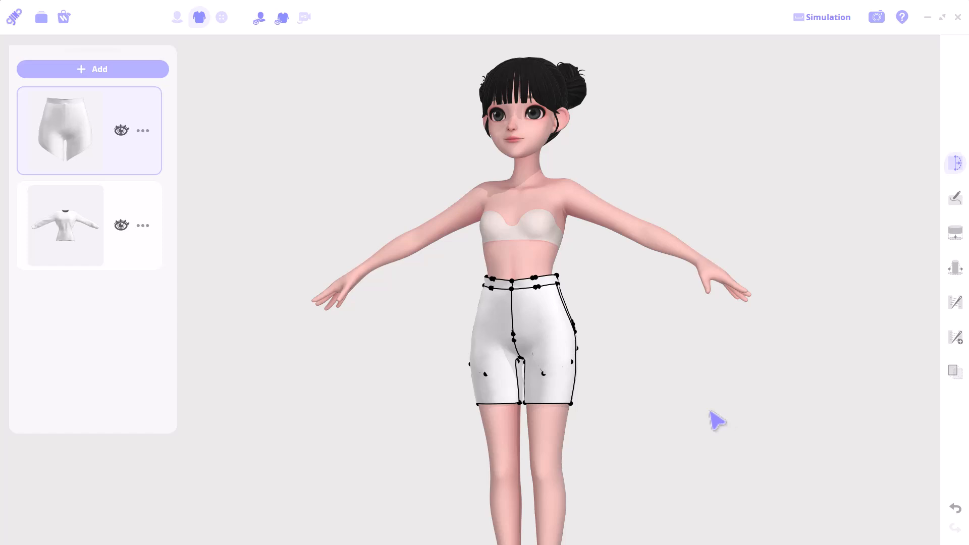
Simulate the lengthened shorts, tug the fabric near the leg hem, and stop the simulation
{"action": "key", "text": "space"}
{"action": "right_click_drag", "start_coordinate": [662, 401], "coordinate": [736, 417]}
{"action": "mouse_move", "coordinate": [513, 395]}
{"action": "left_mouse_down"}
{"action": "mouse_move", "coordinate": [522, 396]}
{"action": "mouse_move", "coordinate": [512, 394]}
{"action": "left_mouse_up"}
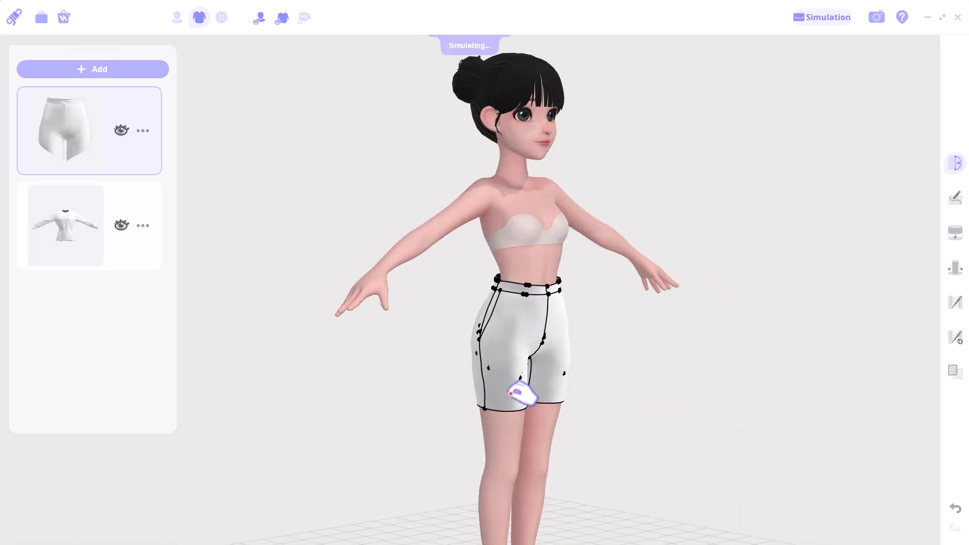
{"action": "right_click_drag", "start_coordinate": [648, 411], "coordinate": [616, 411]}
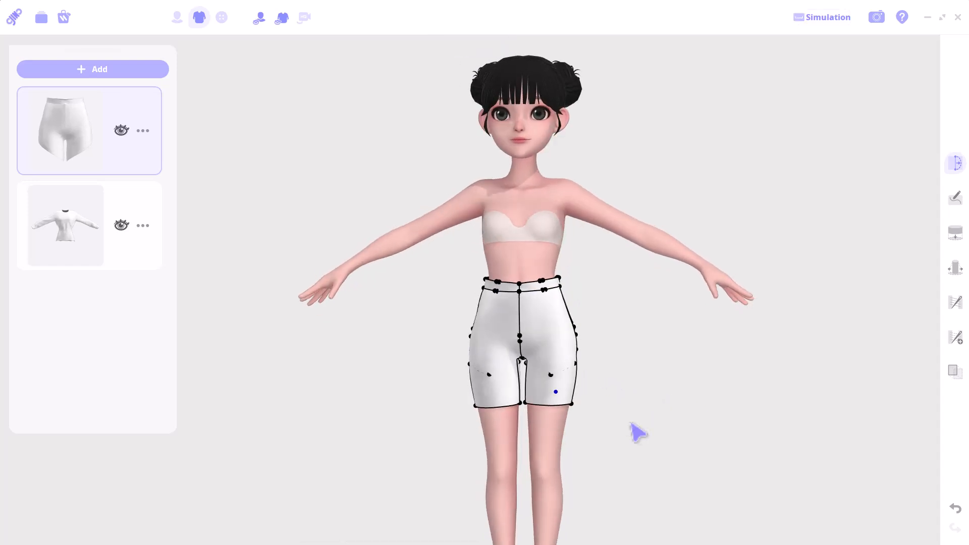
Open the white top's pattern for editing and pull the shoulder seam points outward onto the upper arms for dropped shoulders
{"action": "left_click", "coordinate": [92, 250]}
{"action": "mouse_move", "coordinate": [716, 386]}
{"action": "right_mouse_down"}
{"action": "mouse_move", "coordinate": [733, 407]}
{"action": "mouse_move", "coordinate": [726, 395]}
{"action": "right_mouse_up"}
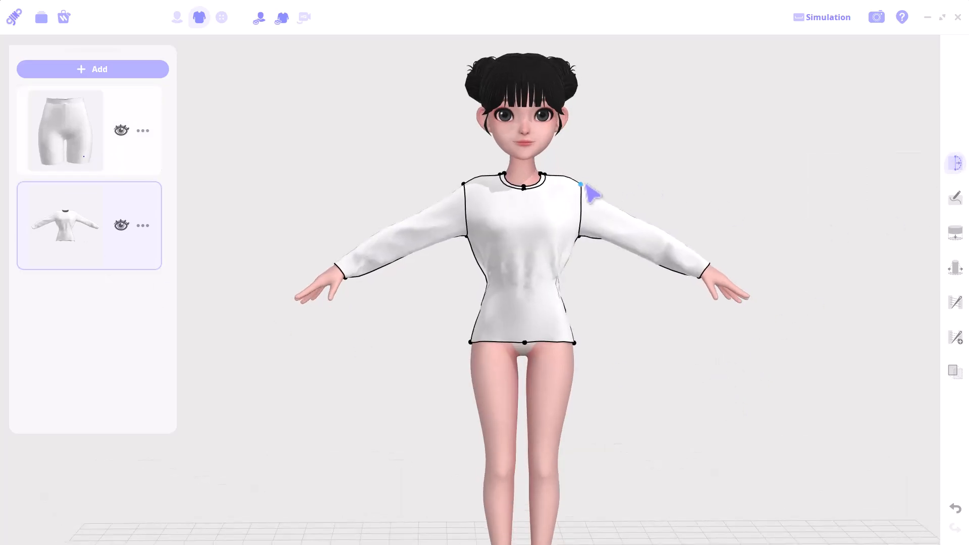
{"action": "left_click_drag", "start_coordinate": [584, 185], "coordinate": [615, 185]}
{"action": "left_click_drag", "start_coordinate": [581, 228], "coordinate": [582, 229]}
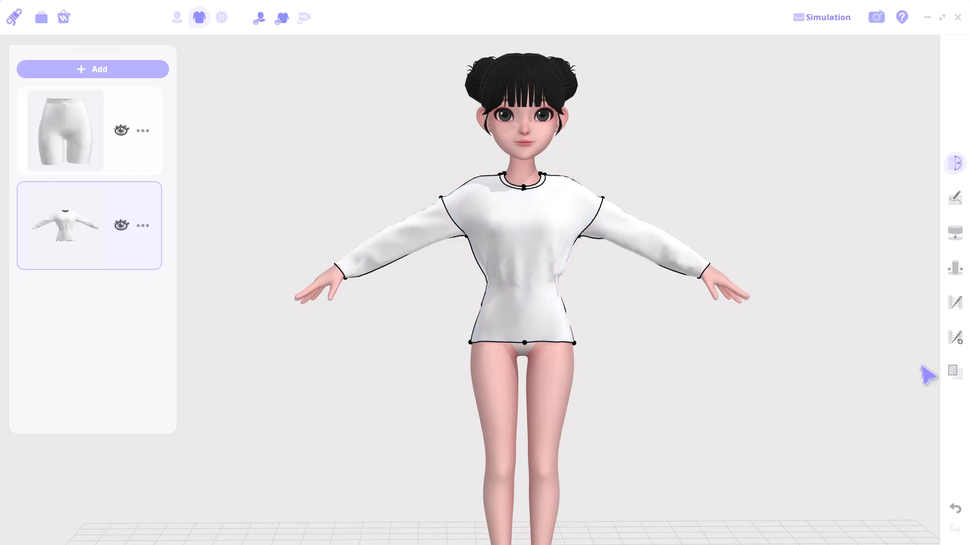
Shorten the white top's long sleeves to end just above the elbows with the length editing tool
{"action": "left_click", "coordinate": [957, 234]}
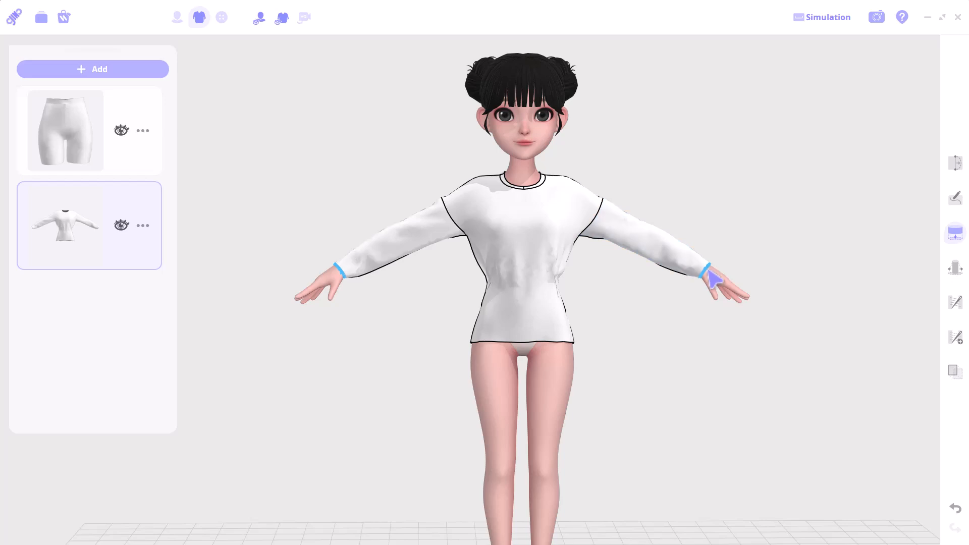
{"action": "left_click_drag", "start_coordinate": [682, 263], "coordinate": [664, 250]}
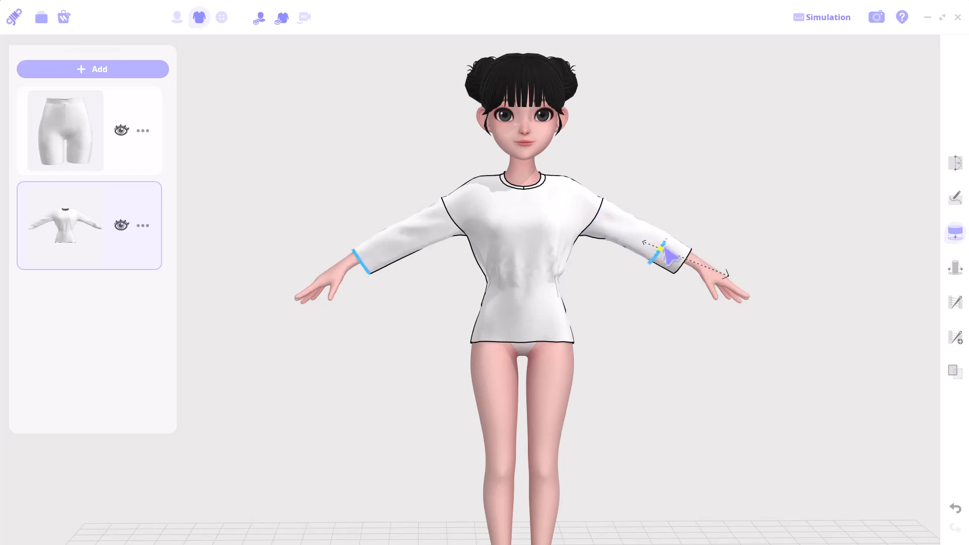
{"action": "right_click_drag", "start_coordinate": [725, 355], "coordinate": [742, 364]}
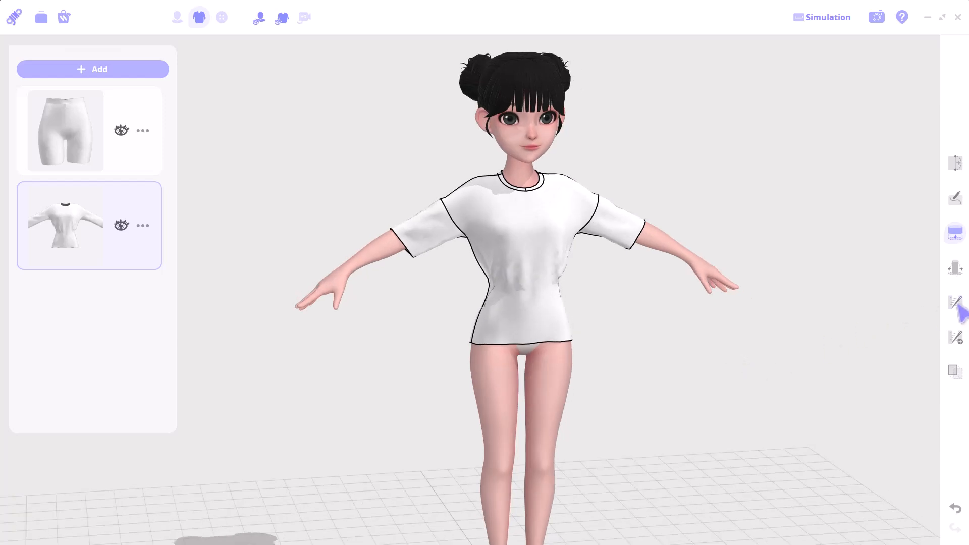
Widen the short sleeves' openings so their undersides flare down into a triangular bell shape
{"action": "left_click", "coordinate": [956, 267]}
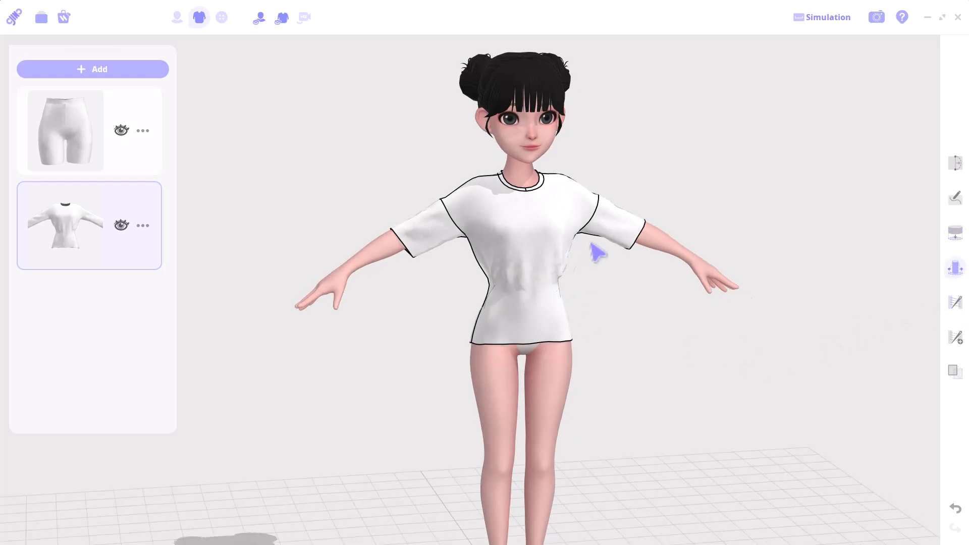
{"action": "mouse_move", "coordinate": [626, 298]}
{"action": "left_mouse_down"}
{"action": "mouse_move", "coordinate": [653, 277]}
{"action": "mouse_move", "coordinate": [629, 292]}
{"action": "left_mouse_up"}
{"action": "right_click_drag", "start_coordinate": [630, 293], "coordinate": [696, 325]}
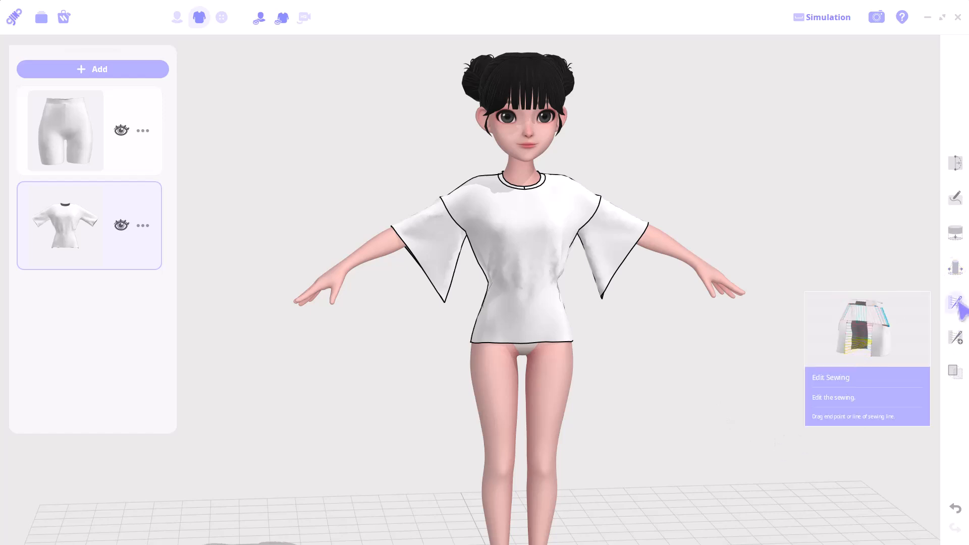
Edit the top's sewing and delete the upper seam segment joining the left sleeve to the front armhole
{"action": "left_click", "coordinate": [956, 303]}
{"action": "left_click", "coordinate": [595, 220]}
{"action": "right_click_drag", "start_coordinate": [741, 275], "coordinate": [660, 311]}
{"action": "scroll", "coordinate": [617, 262], "scroll_direction": "down", "scroll_amount": 1}
{"action": "scroll", "coordinate": [617, 263], "scroll_direction": "up", "scroll_amount": 5}
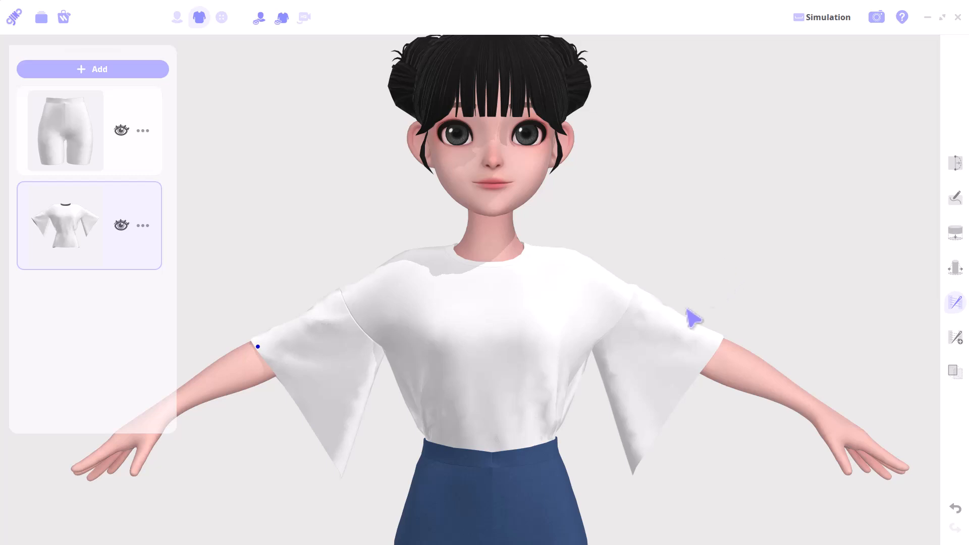
{"action": "right_click_drag", "start_coordinate": [779, 379], "coordinate": [572, 348]}
{"action": "left_click", "coordinate": [500, 347]}
{"action": "right_click_drag", "start_coordinate": [534, 381], "coordinate": [578, 366]}
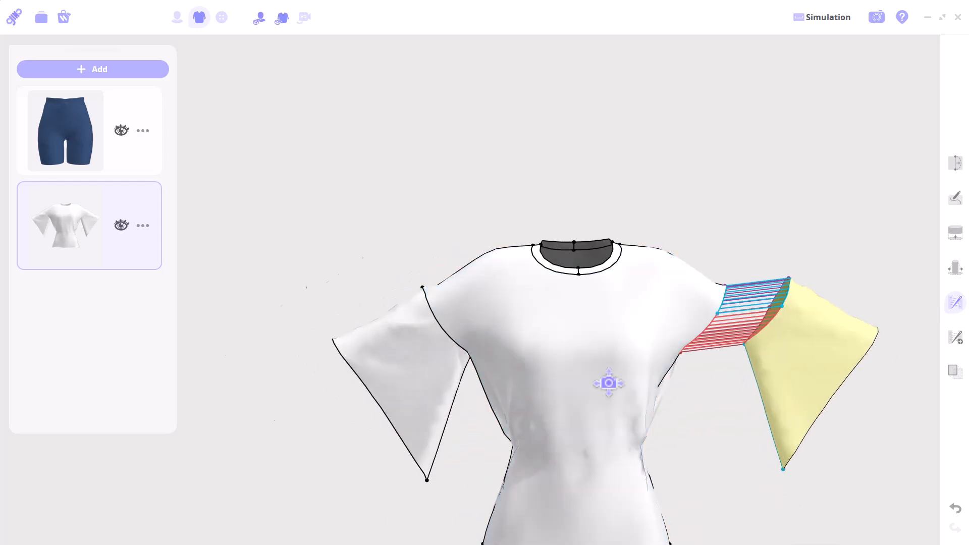
{"action": "scroll", "coordinate": [519, 290], "scroll_direction": "up", "scroll_amount": 5}
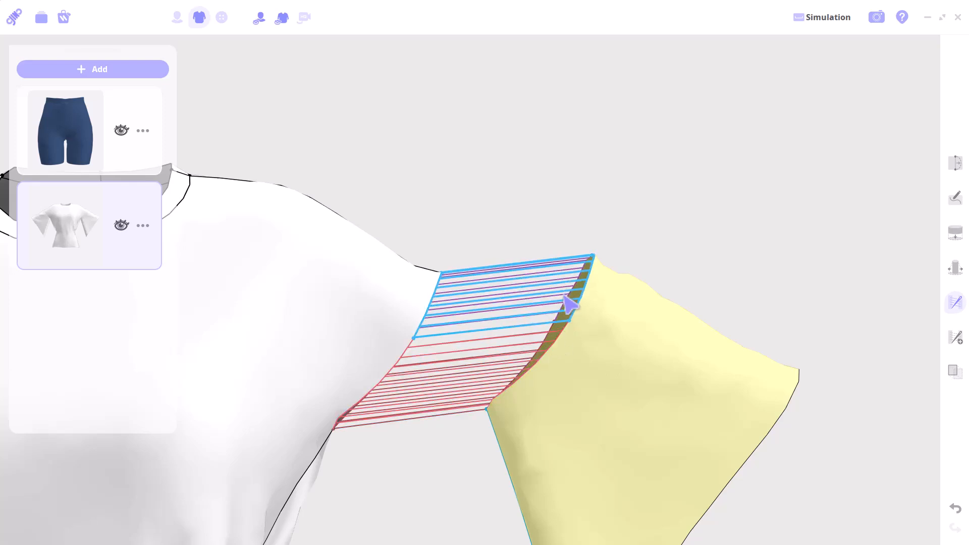
{"action": "left_click", "coordinate": [573, 308]}
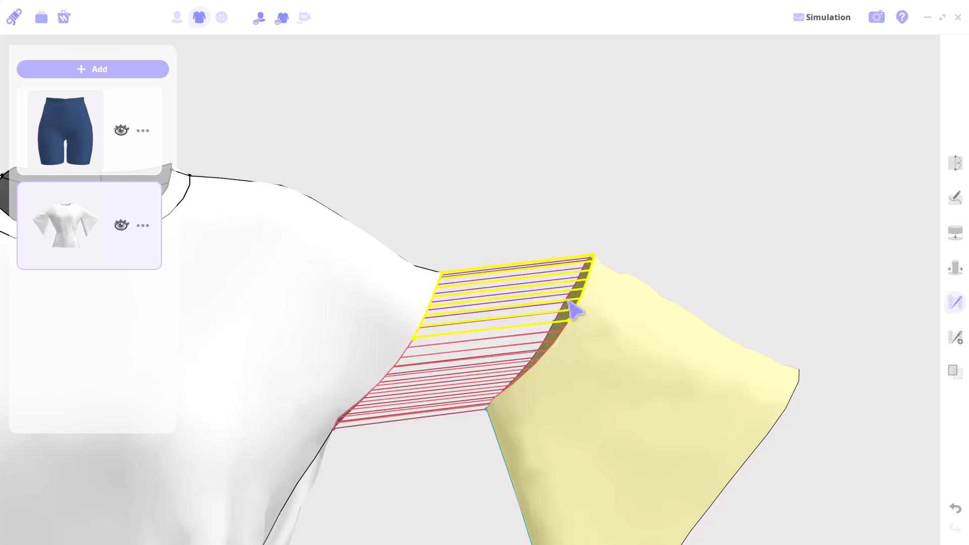
{"action": "key", "text": "Delete"}
Delete the upper seam segment joining the left sleeve to the back armhole
{"action": "right_click_drag", "start_coordinate": [579, 354], "coordinate": [527, 361]}
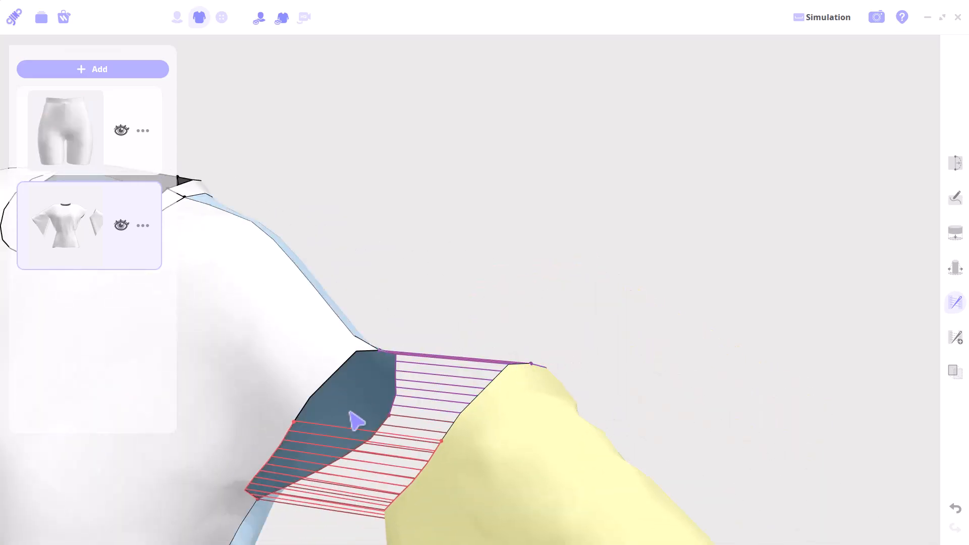
{"action": "left_click", "coordinate": [433, 371]}
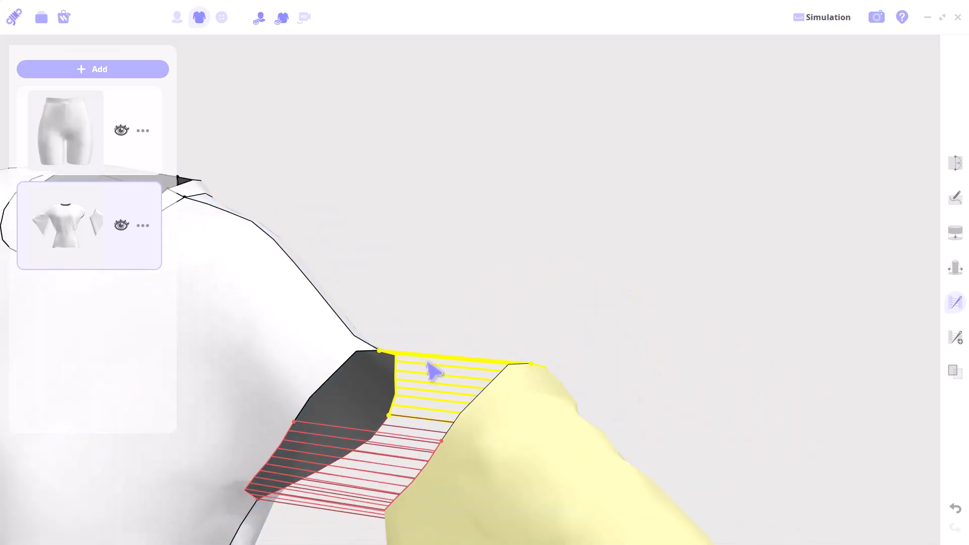
{"action": "key", "text": "Delete"}
{"action": "right_click_drag", "start_coordinate": [470, 438], "coordinate": [512, 426]}
{"action": "scroll", "coordinate": [527, 410], "scroll_direction": "up", "scroll_amount": 3}
{"action": "scroll", "coordinate": [527, 409], "scroll_direction": "down", "scroll_amount": 2}
{"action": "scroll", "coordinate": [527, 409], "scroll_direction": "down", "scroll_amount": 6}
{"action": "middle_click_drag", "start_coordinate": [507, 448], "coordinate": [572, 389]}
Run the cloth simulation and tug the partly unsewn left sleeve around the upper arm
{"action": "key", "text": "space"}
{"action": "left_click_drag", "start_coordinate": [638, 401], "coordinate": [685, 426]}
{"action": "right_click_drag", "start_coordinate": [696, 357], "coordinate": [638, 361]}
{"action": "mouse_move", "coordinate": [590, 434]}
{"action": "left_mouse_down"}
{"action": "mouse_move", "coordinate": [601, 424]}
{"action": "mouse_move", "coordinate": [649, 476]}
{"action": "mouse_move", "coordinate": [634, 443]}
{"action": "mouse_move", "coordinate": [679, 425]}
{"action": "mouse_move", "coordinate": [636, 418]}
{"action": "left_mouse_up"}
{"action": "right_click_drag", "start_coordinate": [637, 418], "coordinate": [660, 426]}
Return to Edit Sewing and detach the left sleeve completely from the top's armhole
{"action": "left_click", "coordinate": [956, 305]}
{"action": "right_click_drag", "start_coordinate": [729, 451], "coordinate": [546, 421]}
{"action": "left_click", "coordinate": [360, 405]}
{"action": "right_click_drag", "start_coordinate": [437, 471], "coordinate": [640, 477]}
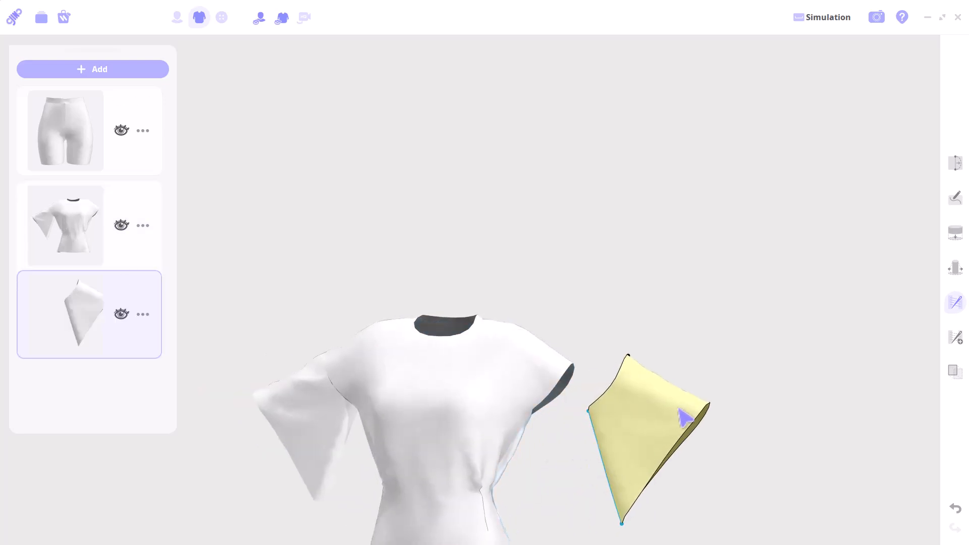
Simulate the detached left sleeve, pull it along the arm, and stop the simulation
{"action": "key", "text": "space"}
{"action": "left_click_drag", "start_coordinate": [650, 420], "coordinate": [653, 422]}
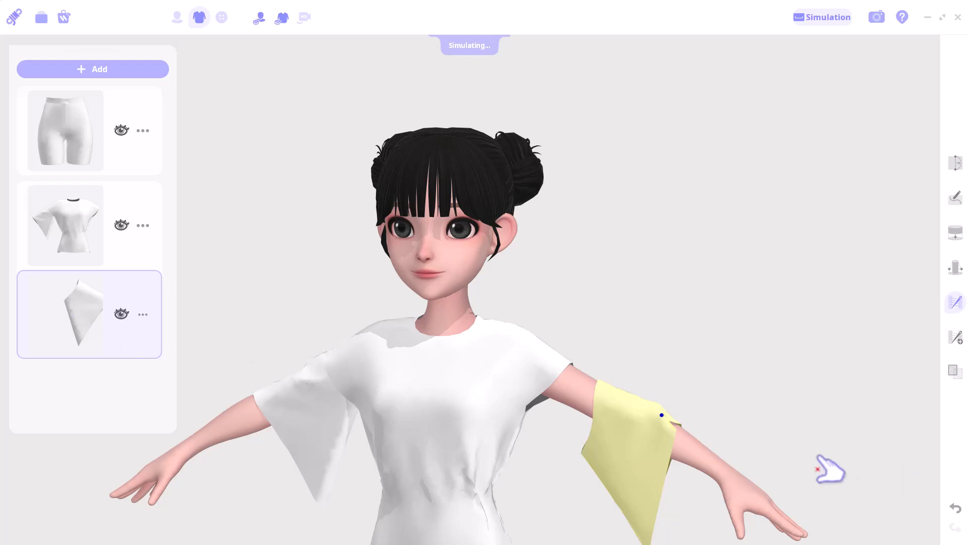
{"action": "left_click_drag", "start_coordinate": [665, 420], "coordinate": [686, 429]}
{"action": "mouse_move", "coordinate": [642, 407]}
{"action": "left_mouse_down"}
{"action": "mouse_move", "coordinate": [590, 386]}
{"action": "mouse_move", "coordinate": [645, 404]}
{"action": "mouse_move", "coordinate": [614, 374]}
{"action": "mouse_move", "coordinate": [621, 348]}
{"action": "mouse_move", "coordinate": [647, 331]}
{"action": "mouse_move", "coordinate": [597, 350]}
{"action": "mouse_move", "coordinate": [642, 364]}
{"action": "mouse_move", "coordinate": [607, 392]}
{"action": "mouse_move", "coordinate": [625, 383]}
{"action": "mouse_move", "coordinate": [605, 371]}
{"action": "mouse_move", "coordinate": [608, 386]}
{"action": "left_mouse_up"}
{"action": "key", "text": "space"}
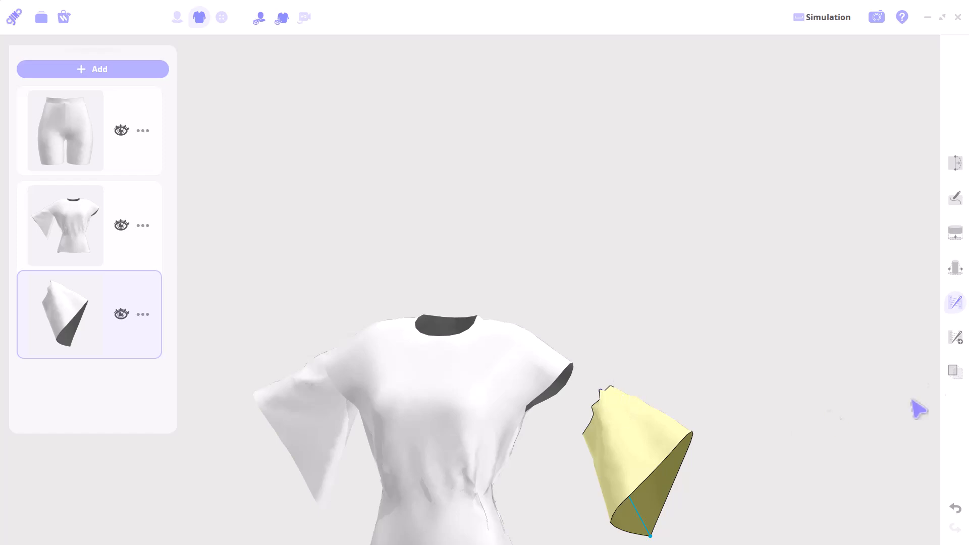
Add sewing from the top's back and front armhole edges to the matching edges of the detached left sleeve
{"action": "left_click", "coordinate": [950, 338]}
{"action": "scroll", "coordinate": [470, 345], "scroll_direction": "up", "scroll_amount": 5}
{"action": "left_click", "coordinate": [443, 379]}
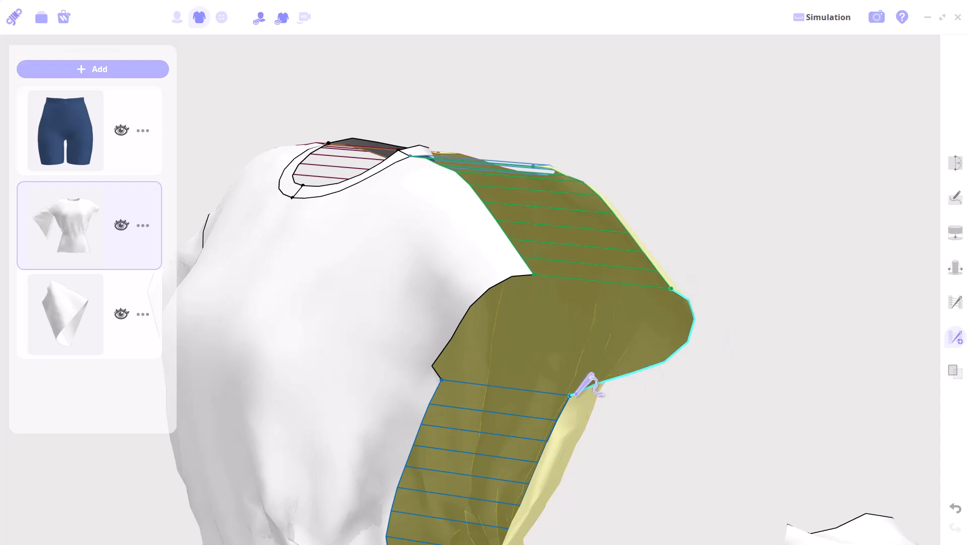
{"action": "right_click_drag", "start_coordinate": [650, 472], "coordinate": [253, 298]}
{"action": "middle_click_drag", "start_coordinate": [313, 416], "coordinate": [478, 418]}
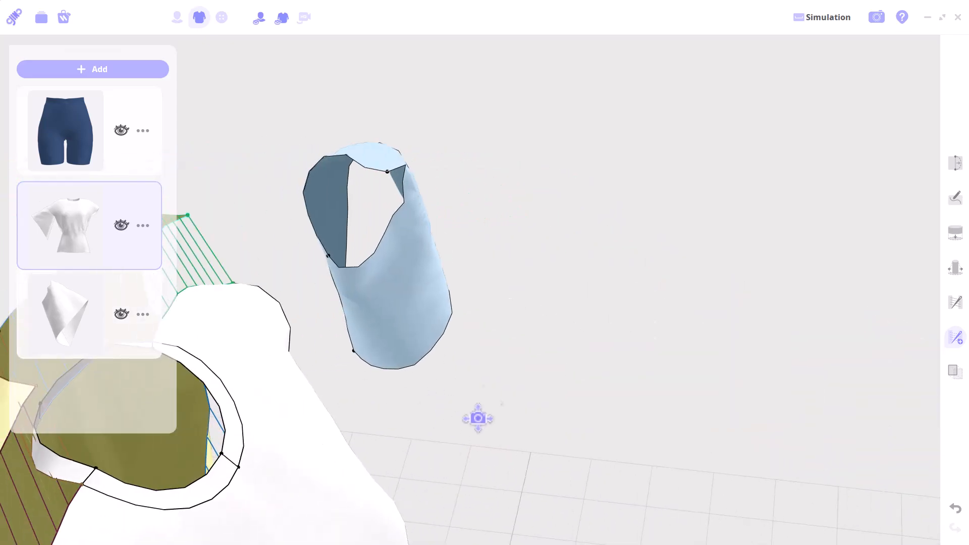
{"action": "left_click", "coordinate": [400, 287]}
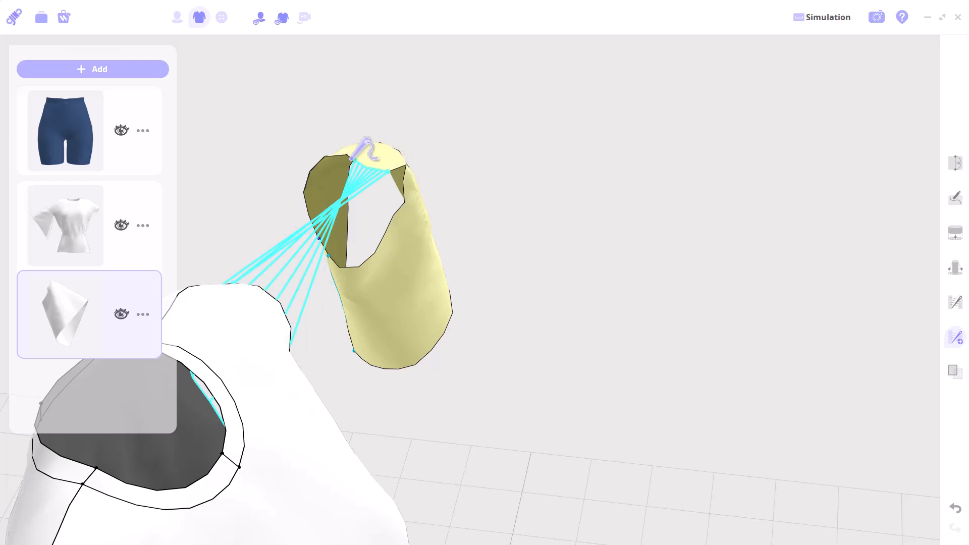
{"action": "left_click", "coordinate": [329, 257]}
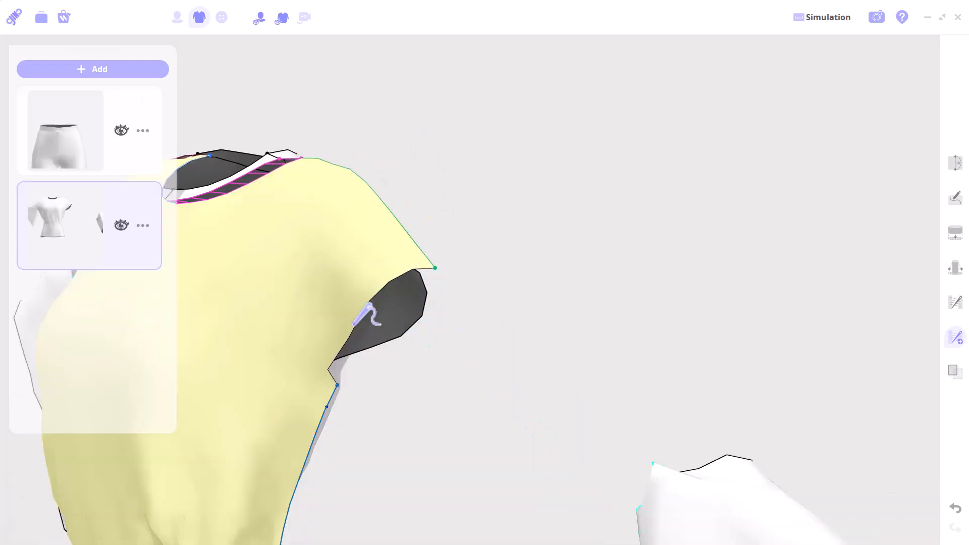
{"action": "left_click", "coordinate": [347, 376]}
{"action": "scroll", "coordinate": [499, 369], "scroll_direction": "down", "scroll_amount": 3}
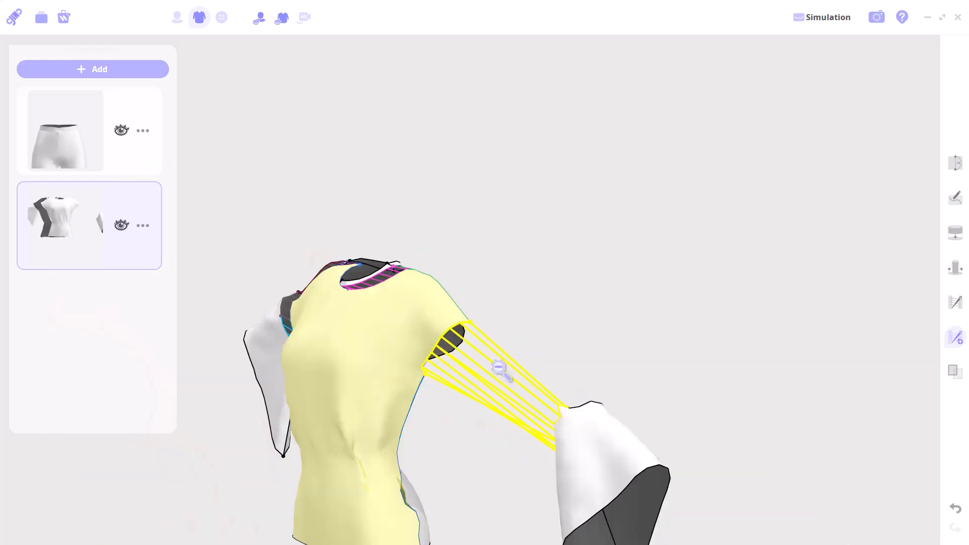
Run the cloth simulation to drape the resewn left sleeve on the avatar
{"action": "key", "text": "space"}
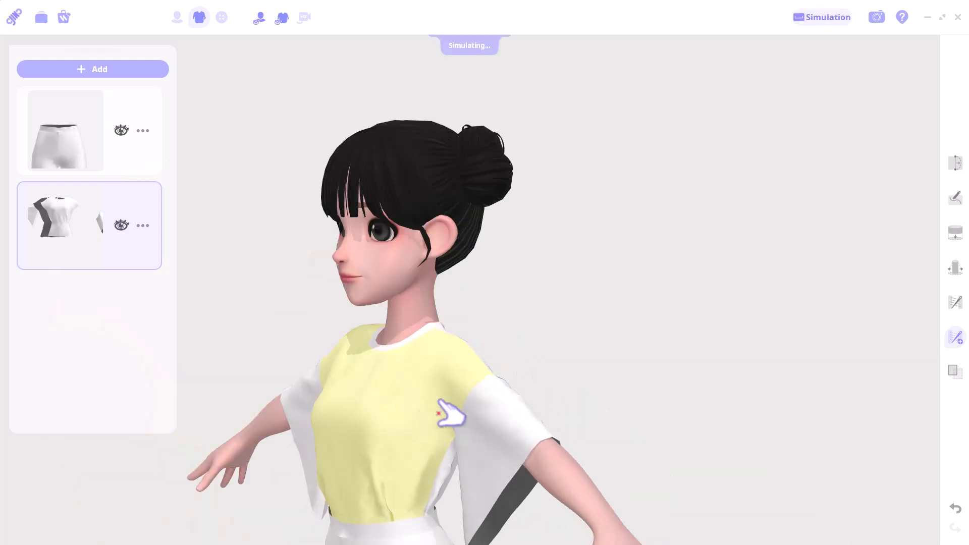
{"action": "right_click_drag", "start_coordinate": [421, 412], "coordinate": [506, 411]}
{"action": "right_click_drag", "start_coordinate": [634, 374], "coordinate": [599, 380]}
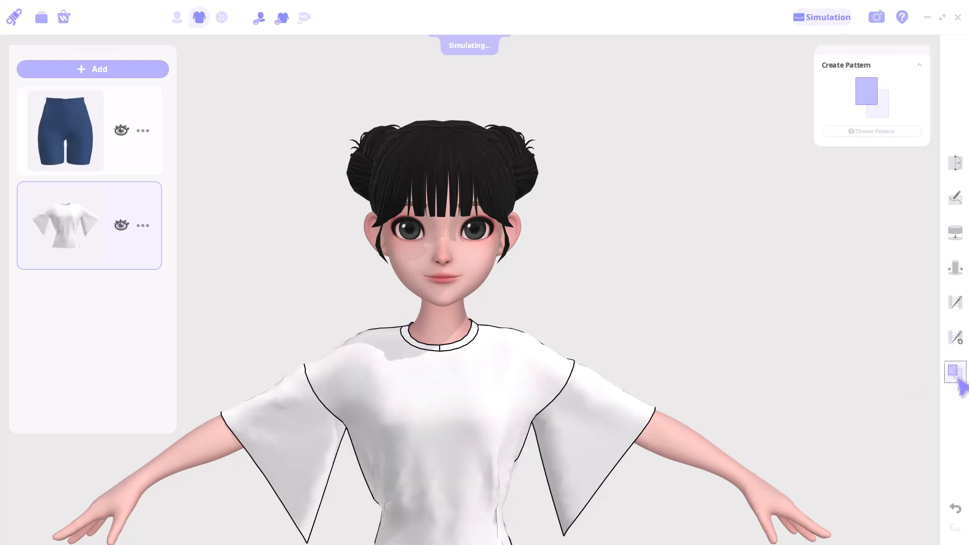
Stop the simulation and create a new layered pattern from the top's back panel
{"action": "right_click_drag", "start_coordinate": [725, 366], "coordinate": [479, 368]}
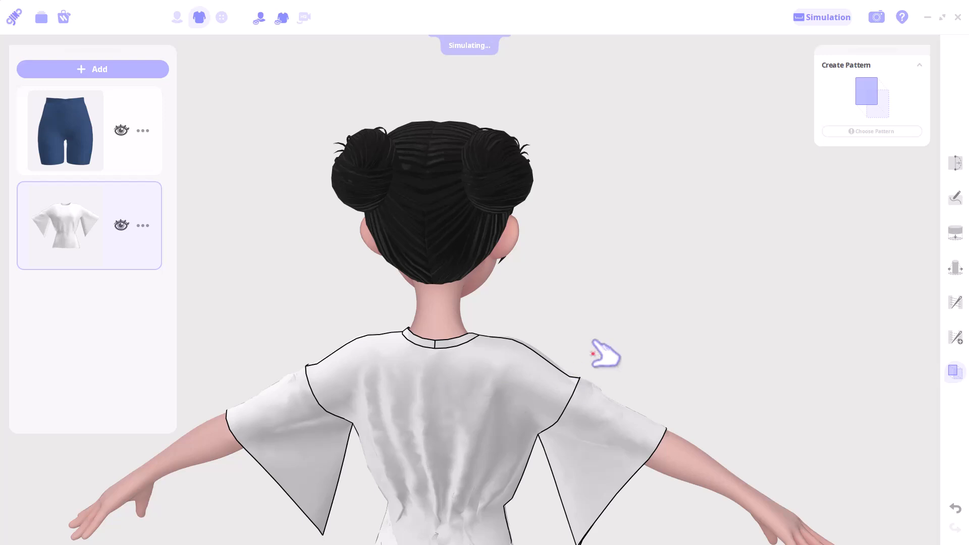
{"action": "right_click_drag", "start_coordinate": [605, 353], "coordinate": [600, 283]}
{"action": "left_click", "coordinate": [813, 19]}
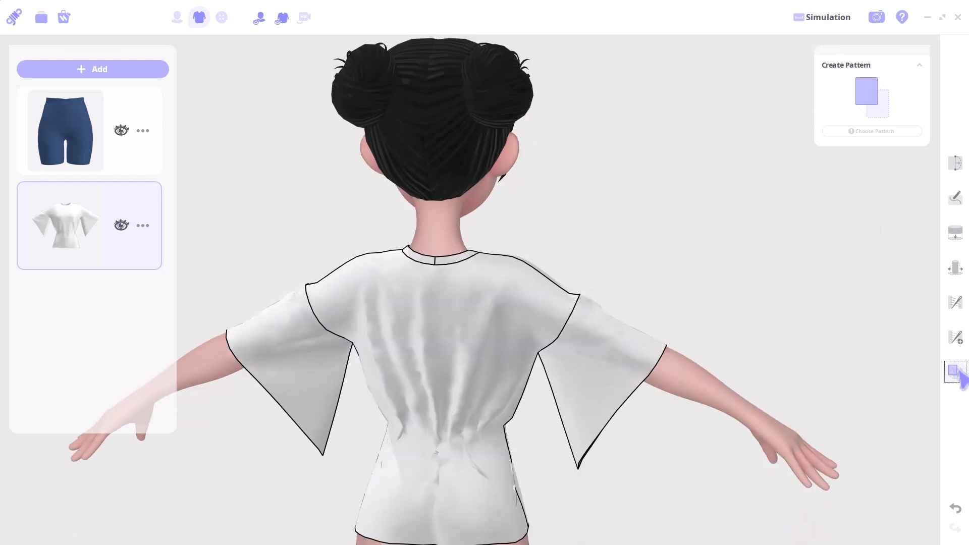
{"action": "left_click", "coordinate": [455, 304]}
{"action": "right_click_drag", "start_coordinate": [410, 340], "coordinate": [440, 348]}
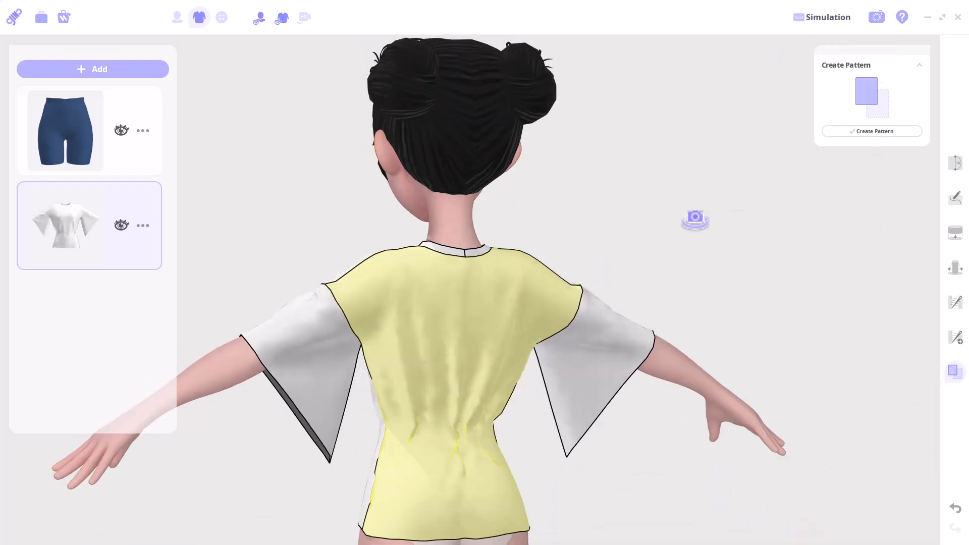
{"action": "left_click", "coordinate": [871, 132]}
Delete the seams joining the new back layer to the top, including those along its hem, sides and shoulders
{"action": "right_click_drag", "start_coordinate": [520, 450], "coordinate": [467, 222]}
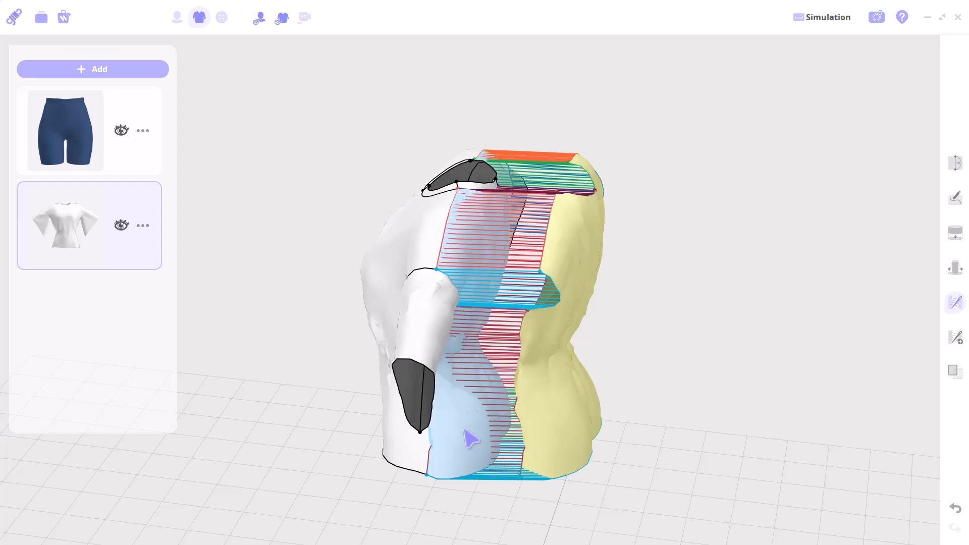
{"action": "right_click_drag", "start_coordinate": [493, 324], "coordinate": [523, 260]}
{"action": "left_click", "coordinate": [524, 300]}
{"action": "key", "text": "Delete"}
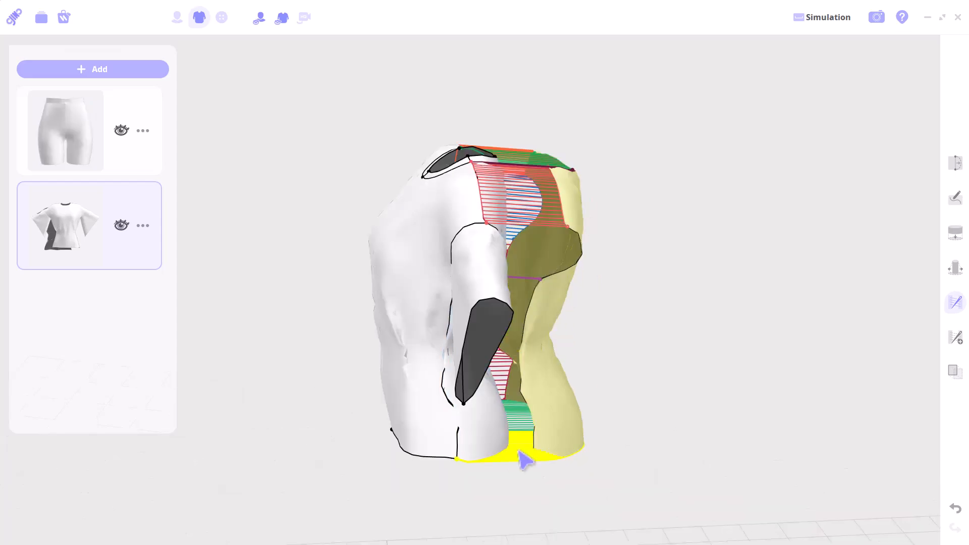
{"action": "right_click_drag", "start_coordinate": [520, 214], "coordinate": [519, 309]}
{"action": "left_click", "coordinate": [513, 302]}
{"action": "key", "text": "Delete"}
{"action": "left_click", "coordinate": [631, 259]}
{"action": "key", "text": "Delete"}
{"action": "right_click_drag", "start_coordinate": [651, 371], "coordinate": [688, 367]}
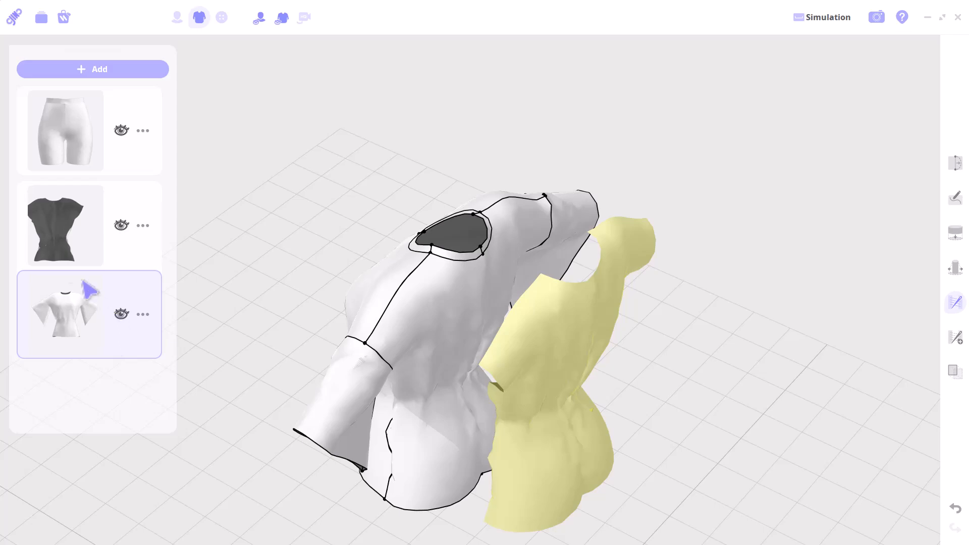
Add sewing between the new back layer's shoulder edges and the top's shoulder seams
{"action": "right_click_drag", "start_coordinate": [512, 320], "coordinate": [565, 329]}
{"action": "right_click_drag", "start_coordinate": [655, 236], "coordinate": [656, 366]}
{"action": "left_click", "coordinate": [579, 217]}
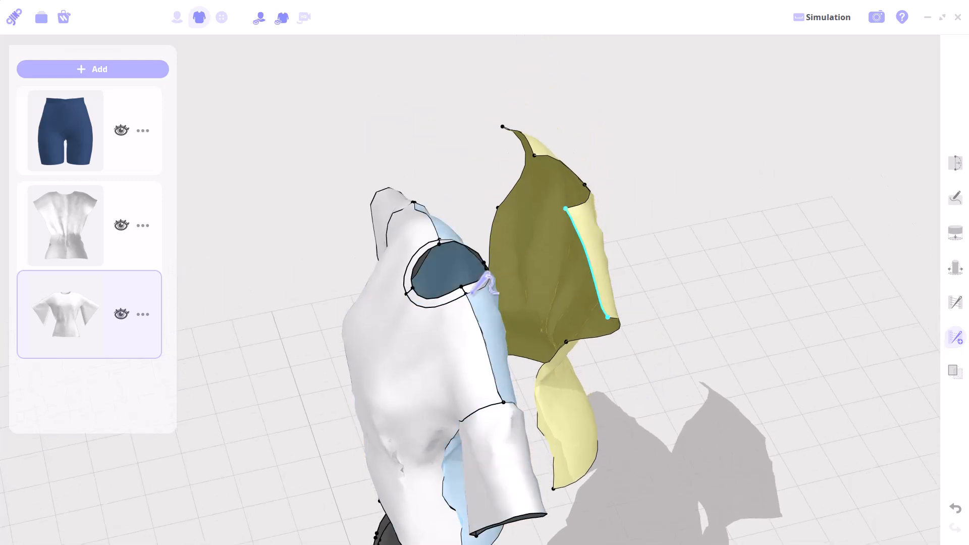
{"action": "left_click", "coordinate": [476, 290]}
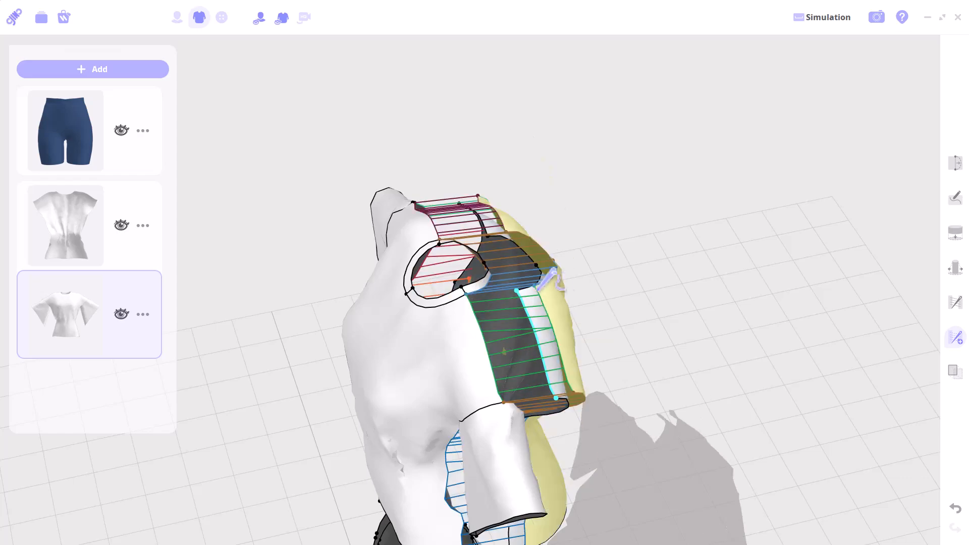
{"action": "right_click_drag", "start_coordinate": [581, 361], "coordinate": [571, 378]}
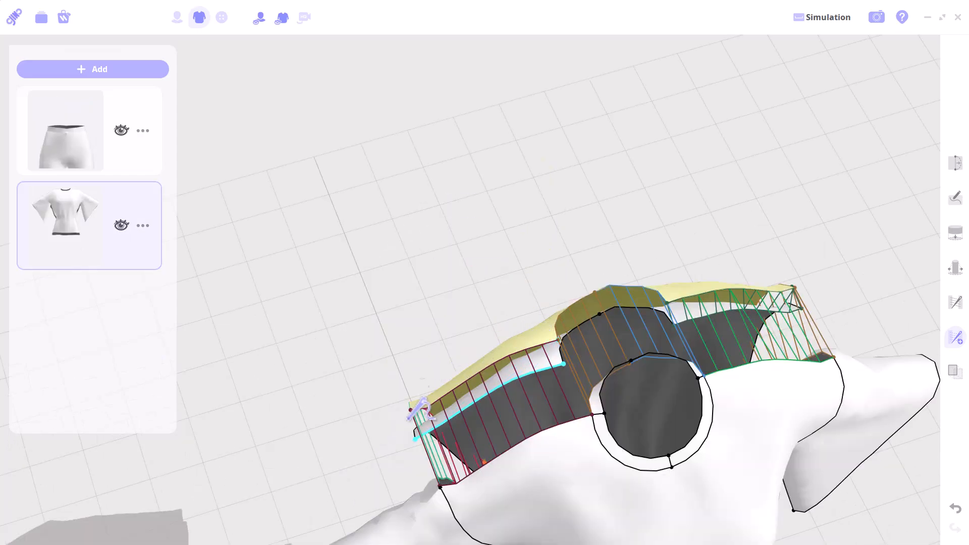
{"action": "left_click", "coordinate": [558, 340]}
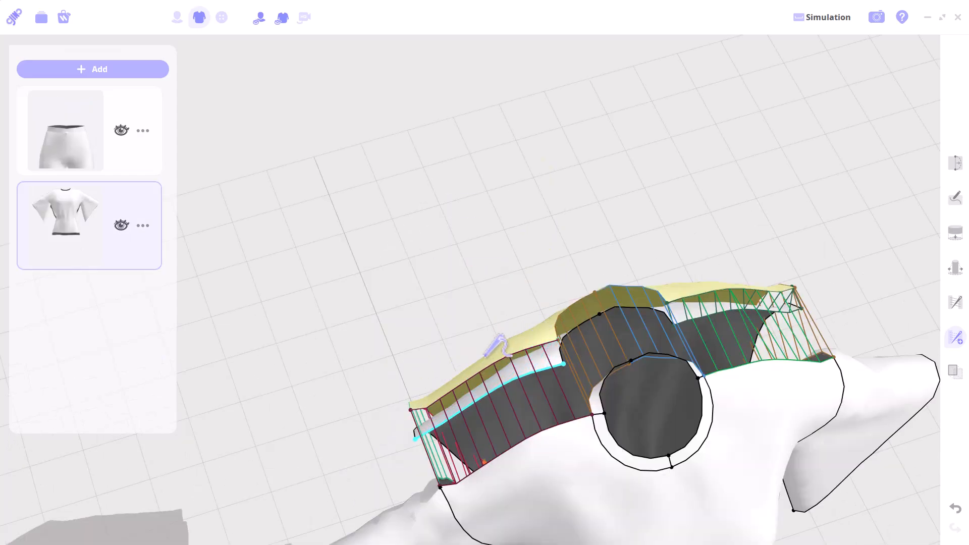
{"action": "left_click", "coordinate": [410, 409]}
Simulate the new back layer and orbit around the avatar to check how it drapes over the top
{"action": "key", "text": "space"}
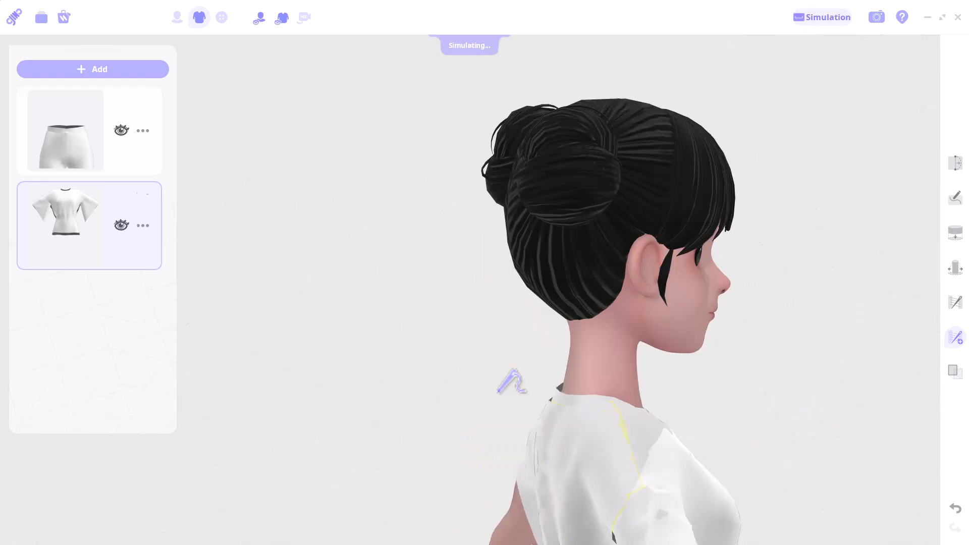
{"action": "scroll", "coordinate": [580, 433], "scroll_direction": "up", "scroll_amount": 5}
{"action": "scroll", "coordinate": [579, 447], "scroll_direction": "down", "scroll_amount": 5}
{"action": "right_click_drag", "start_coordinate": [551, 457], "coordinate": [650, 464]}
{"action": "middle_click_drag", "start_coordinate": [649, 464], "coordinate": [644, 251]}
{"action": "right_click_drag", "start_coordinate": [590, 313], "coordinate": [638, 354]}
{"action": "scroll", "coordinate": [626, 367], "scroll_direction": "down", "scroll_amount": 1}
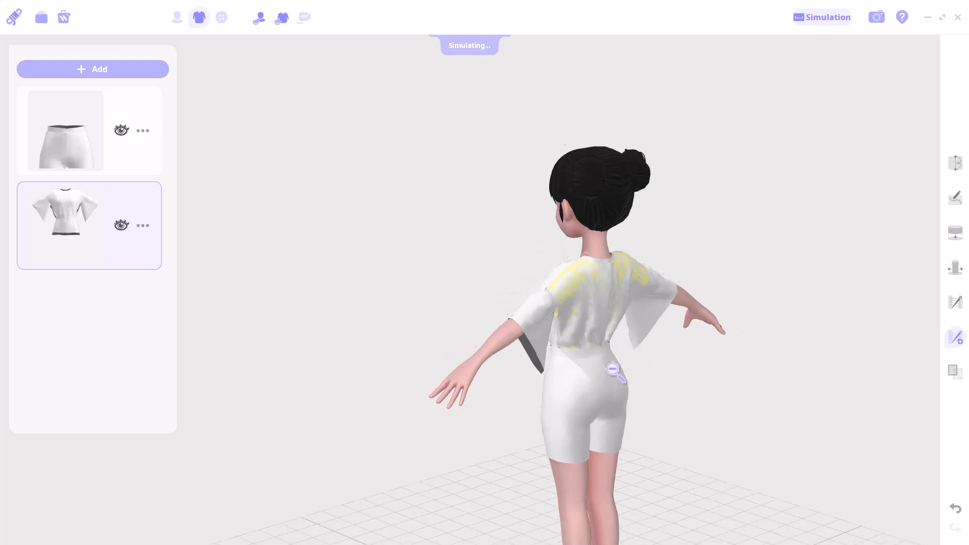
Move the top above the shorts in the garment layer order and tug on the new back layer while simulating
{"action": "scroll", "coordinate": [618, 383], "scroll_direction": "up", "scroll_amount": 5}
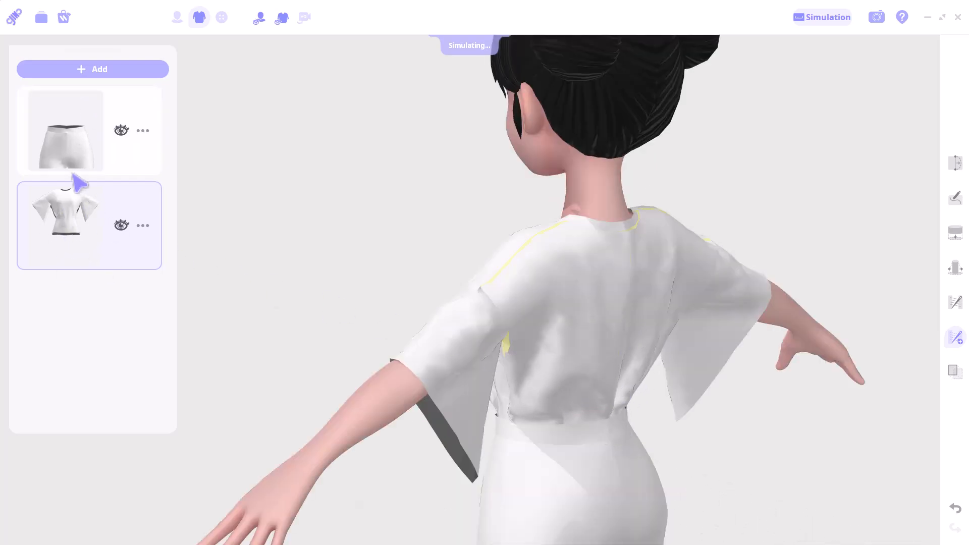
{"action": "left_click_drag", "start_coordinate": [69, 226], "coordinate": [62, 90]}
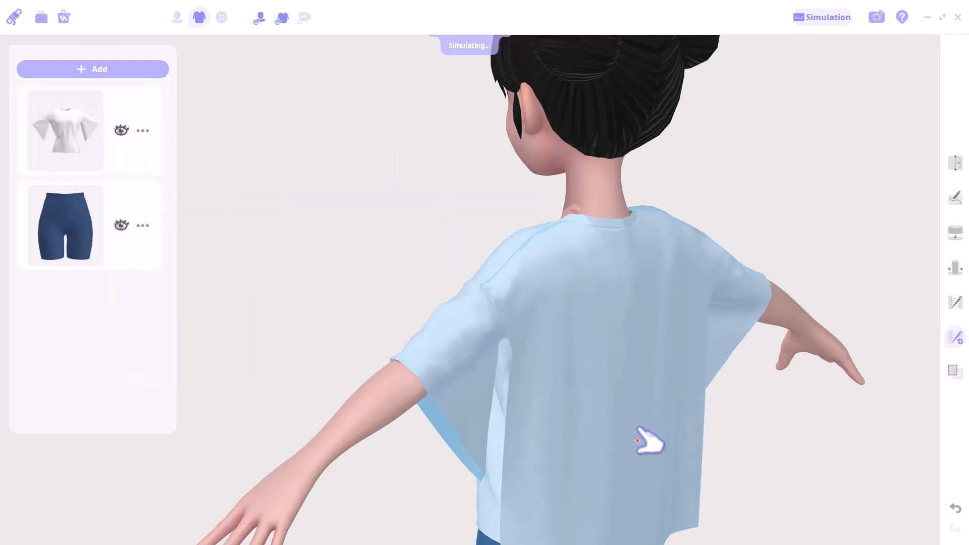
{"action": "middle_click_drag", "start_coordinate": [727, 537], "coordinate": [696, 339]}
{"action": "scroll", "coordinate": [695, 362], "scroll_direction": "down", "scroll_amount": 7}
{"action": "mouse_move", "coordinate": [673, 342]}
{"action": "left_mouse_down"}
{"action": "mouse_move", "coordinate": [793, 249]}
{"action": "mouse_move", "coordinate": [725, 337]}
{"action": "left_mouse_up"}
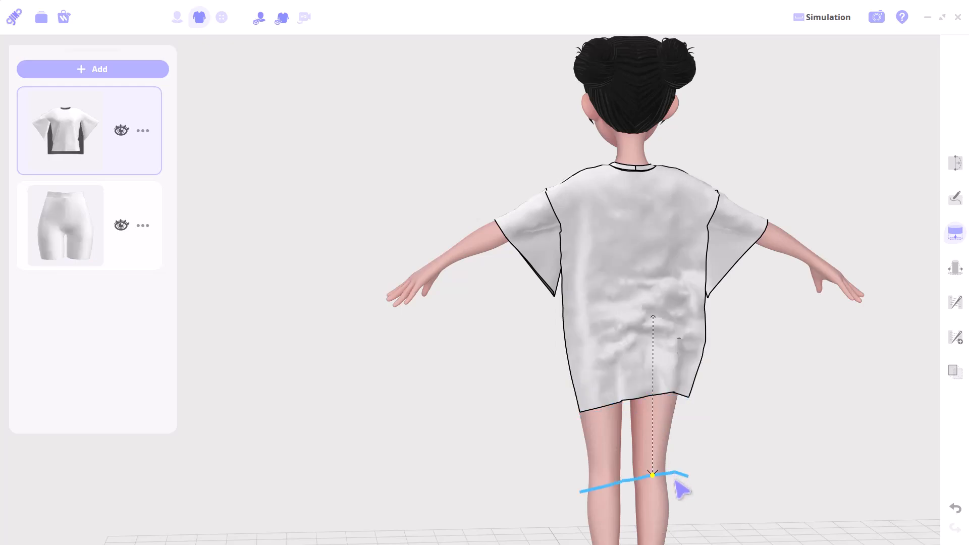
Lengthen the new back layer by extending its hem down toward the knees, and pull on the fabric while simulating
{"action": "left_click_drag", "start_coordinate": [675, 482], "coordinate": [674, 483]}
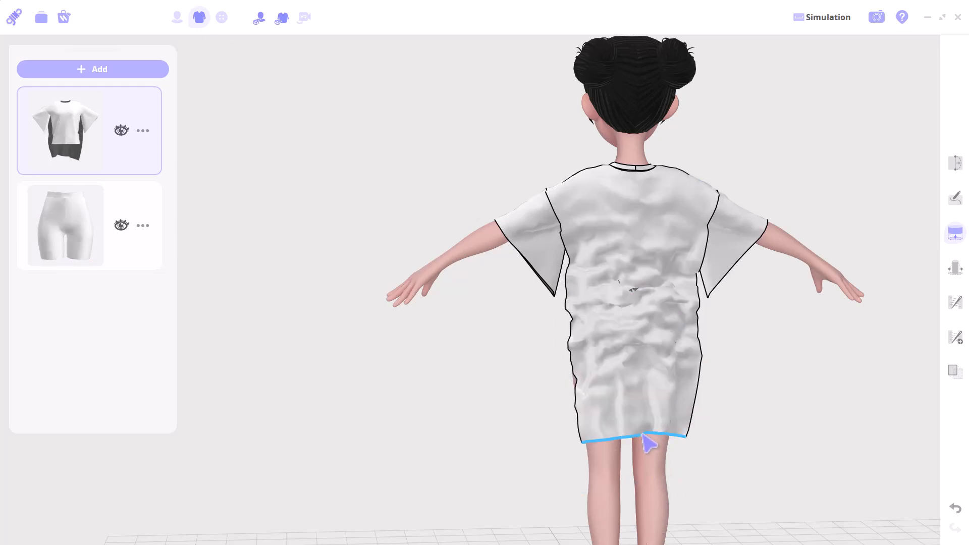
{"action": "right_click_drag", "start_coordinate": [705, 480], "coordinate": [785, 476]}
{"action": "key", "text": "space"}
{"action": "right_click_drag", "start_coordinate": [730, 428], "coordinate": [722, 396]}
{"action": "scroll", "coordinate": [683, 448], "scroll_direction": "down", "scroll_amount": 3}
{"action": "mouse_move", "coordinate": [646, 424]}
{"action": "left_mouse_down"}
{"action": "mouse_move", "coordinate": [729, 419]}
{"action": "mouse_move", "coordinate": [736, 388]}
{"action": "left_mouse_up"}
{"action": "right_click_drag", "start_coordinate": [736, 391], "coordinate": [853, 399]}
{"action": "right_click_drag", "start_coordinate": [551, 410], "coordinate": [462, 409]}
{"action": "left_click_drag", "start_coordinate": [625, 438], "coordinate": [626, 402]}
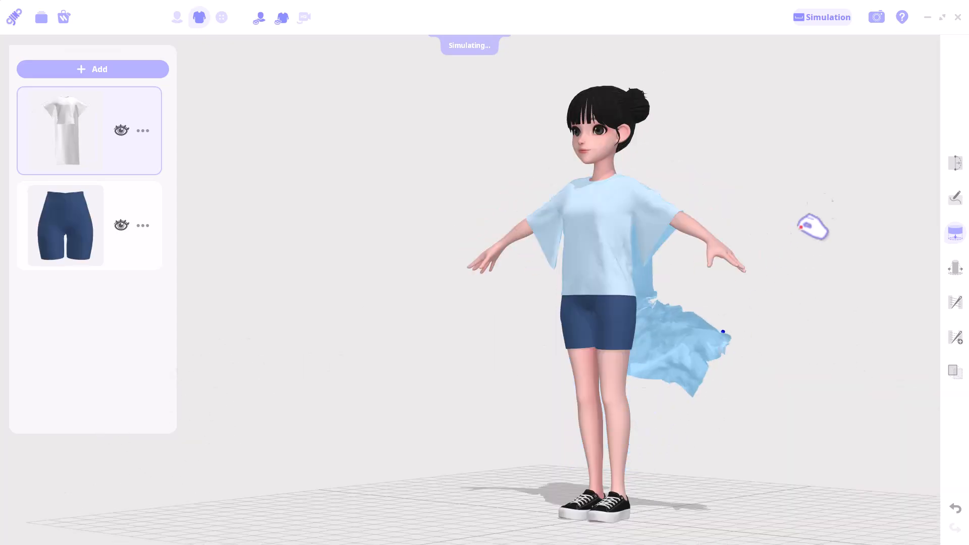
Pull the lengthened back layer over the avatar's left shoulder and arrange it down the front of the top
{"action": "mouse_move", "coordinate": [801, 227]}
{"action": "left_mouse_down"}
{"action": "mouse_move", "coordinate": [693, 76]}
{"action": "mouse_move", "coordinate": [564, 192]}
{"action": "left_mouse_up"}
{"action": "left_click_drag", "start_coordinate": [576, 266], "coordinate": [683, 165]}
{"action": "mouse_move", "coordinate": [579, 213]}
{"action": "left_mouse_down"}
{"action": "mouse_move", "coordinate": [471, 260]}
{"action": "mouse_move", "coordinate": [584, 282]}
{"action": "left_mouse_up"}
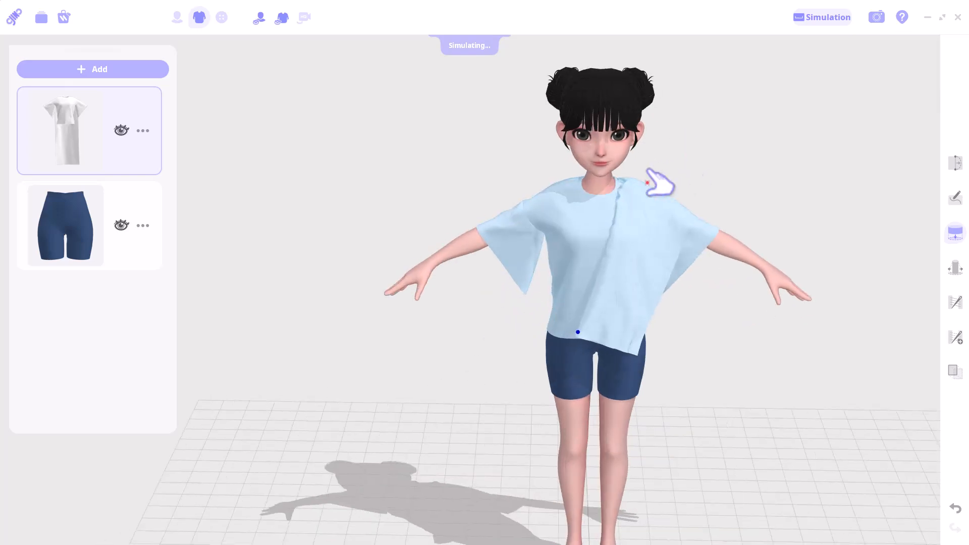
{"action": "scroll", "coordinate": [636, 192], "scroll_direction": "up", "scroll_amount": 5}
{"action": "left_click_drag", "start_coordinate": [505, 248], "coordinate": [489, 253]}
{"action": "scroll", "coordinate": [759, 173], "scroll_direction": "down", "scroll_amount": 3}
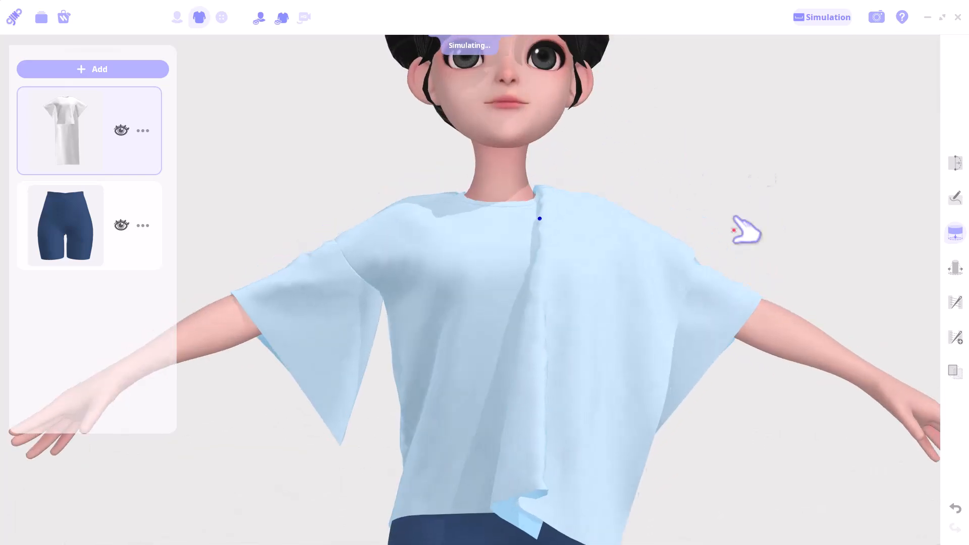
{"action": "scroll", "coordinate": [727, 322], "scroll_direction": "down", "scroll_amount": 3}
{"action": "left_click_drag", "start_coordinate": [640, 345], "coordinate": [585, 338]}
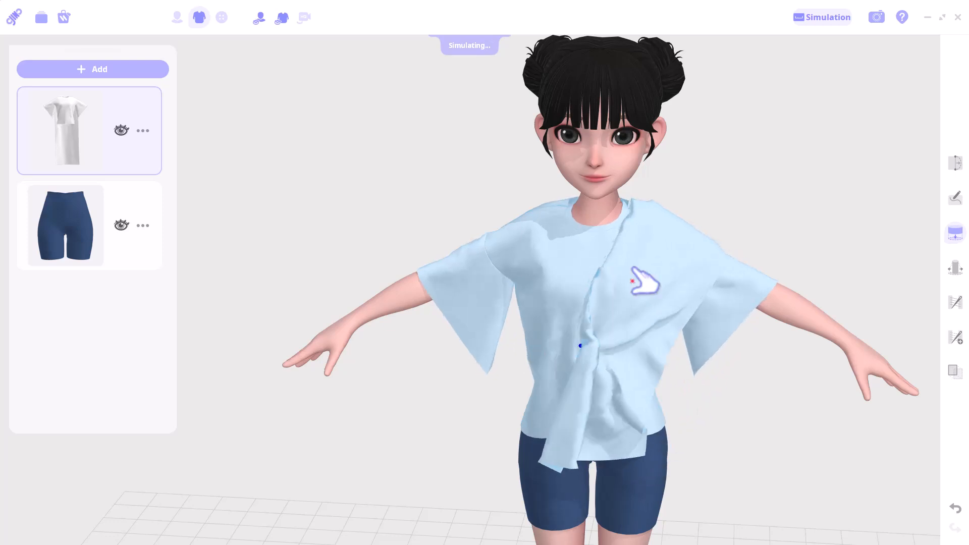
{"action": "left_click_drag", "start_coordinate": [504, 473], "coordinate": [474, 493]}
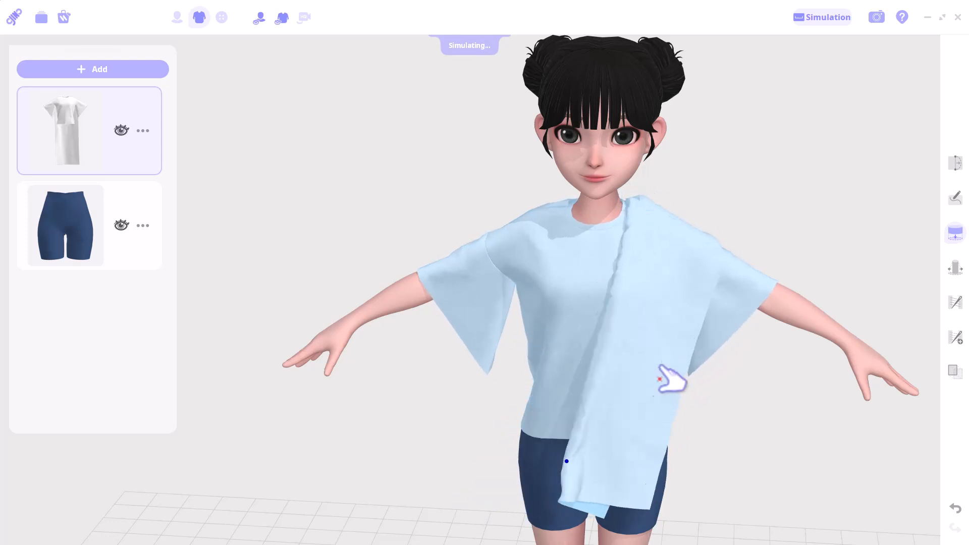
{"action": "right_click_drag", "start_coordinate": [662, 381], "coordinate": [502, 328]}
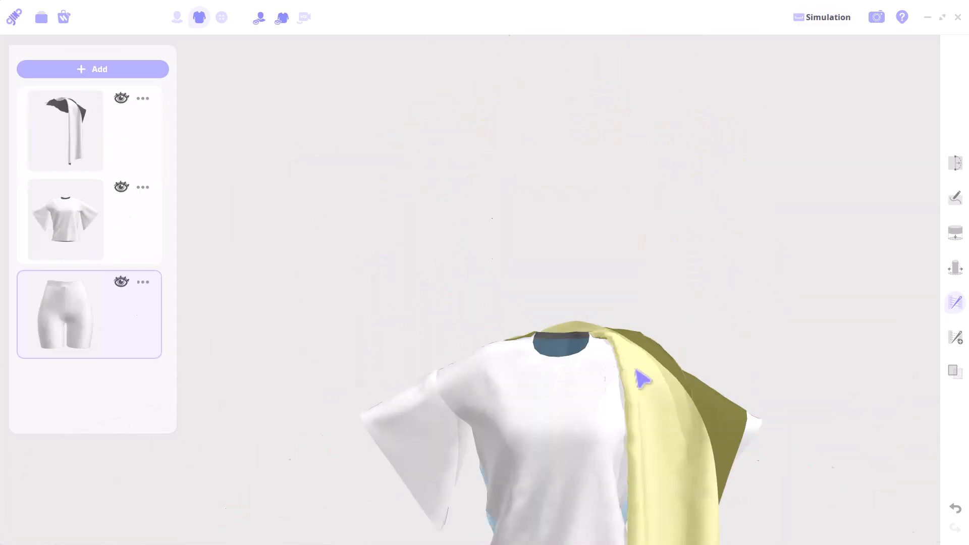
Pull the ends of the detached back layer around the avatar's shoulders and neck to wrap it like a scarf
{"action": "mouse_move", "coordinate": [746, 393]}
{"action": "left_mouse_down"}
{"action": "mouse_move", "coordinate": [855, 357]}
{"action": "mouse_move", "coordinate": [903, 436]}
{"action": "left_mouse_up"}
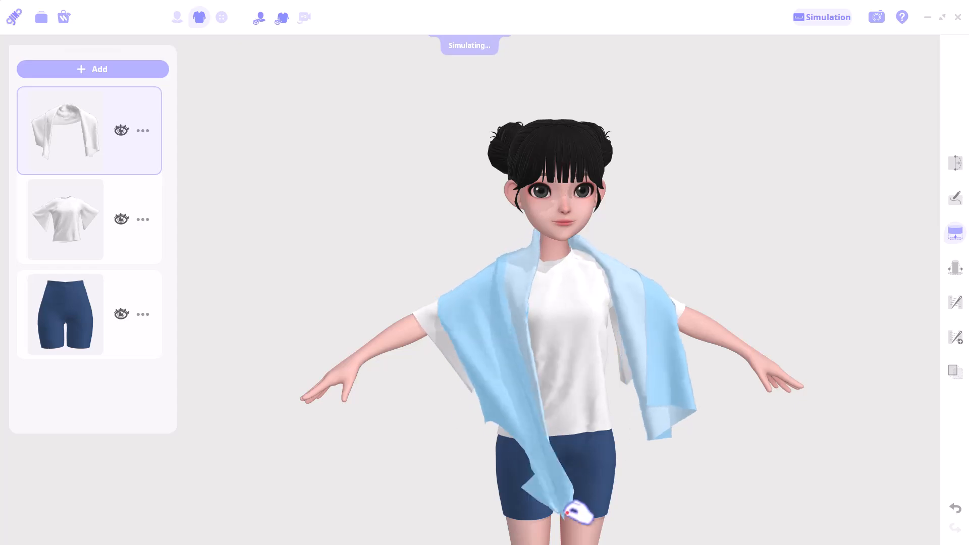
{"action": "left_click_drag", "start_coordinate": [568, 512], "coordinate": [405, 476]}
{"action": "right_click_drag", "start_coordinate": [405, 476], "coordinate": [555, 454]}
{"action": "left_click_drag", "start_coordinate": [606, 404], "coordinate": [769, 379]}
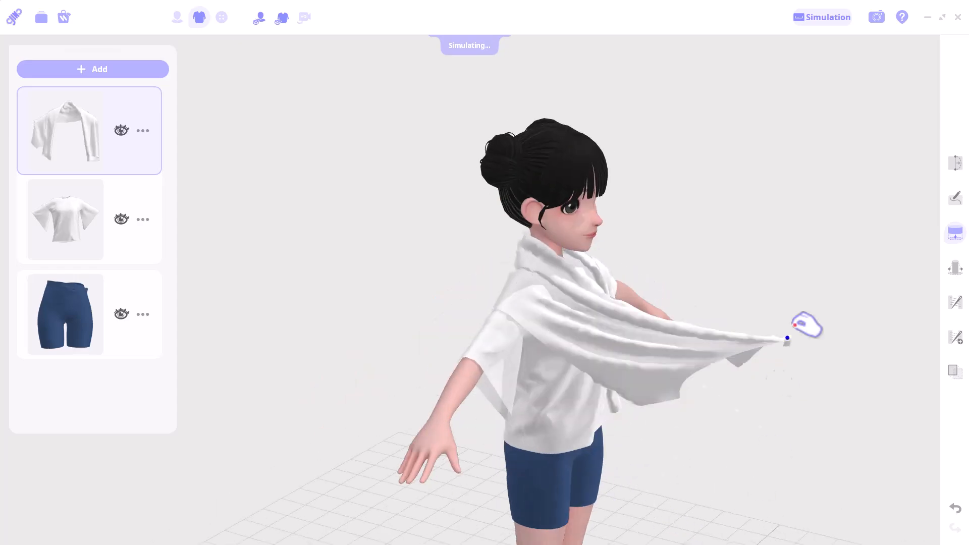
{"action": "right_click_drag", "start_coordinate": [769, 378], "coordinate": [569, 275]}
{"action": "mouse_move", "coordinate": [531, 265]}
{"action": "left_mouse_down"}
{"action": "mouse_move", "coordinate": [542, 233]}
{"action": "mouse_move", "coordinate": [426, 500]}
{"action": "left_mouse_up"}
{"action": "right_click_drag", "start_coordinate": [426, 499], "coordinate": [565, 525]}
{"action": "mouse_move", "coordinate": [565, 525]}
{"action": "left_mouse_down"}
{"action": "mouse_move", "coordinate": [726, 496]}
{"action": "mouse_move", "coordinate": [774, 371]}
{"action": "mouse_move", "coordinate": [569, 222]}
{"action": "left_mouse_up"}
Arrange the scarf's folds around the avatar's neck and across the front of the top
{"action": "right_click_drag", "start_coordinate": [569, 222], "coordinate": [325, 338]}
{"action": "scroll", "coordinate": [523, 290], "scroll_direction": "up", "scroll_amount": 3}
{"action": "scroll", "coordinate": [547, 268], "scroll_direction": "up", "scroll_amount": 4}
{"action": "left_click_drag", "start_coordinate": [651, 283], "coordinate": [665, 394]}
{"action": "right_click_drag", "start_coordinate": [665, 393], "coordinate": [827, 354]}
{"action": "left_click_drag", "start_coordinate": [706, 282], "coordinate": [649, 262]}
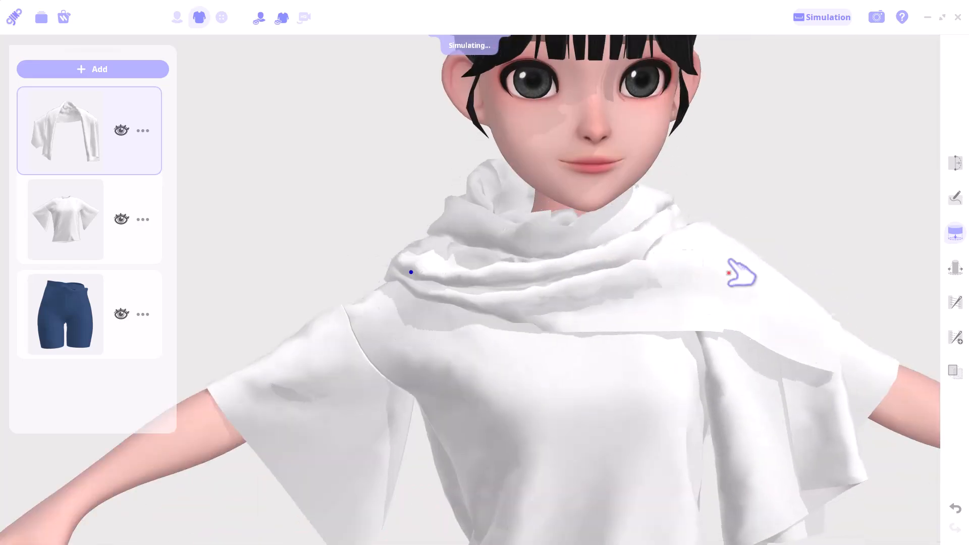
{"action": "right_click_drag", "start_coordinate": [648, 262], "coordinate": [299, 330]}
{"action": "left_click_drag", "start_coordinate": [580, 323], "coordinate": [525, 347]}
{"action": "right_click_drag", "start_coordinate": [525, 347], "coordinate": [706, 384]}
{"action": "mouse_move", "coordinate": [630, 354]}
{"action": "left_mouse_down"}
{"action": "mouse_move", "coordinate": [599, 375]}
{"action": "mouse_move", "coordinate": [663, 353]}
{"action": "left_mouse_up"}
{"action": "scroll", "coordinate": [664, 353], "scroll_direction": "down", "scroll_amount": 5}
Adjust the scarf's loose ends and folds from several sides until it rests over the avatar's shoulders
{"action": "right_click_drag", "start_coordinate": [807, 353], "coordinate": [555, 383]}
{"action": "left_click_drag", "start_coordinate": [622, 424], "coordinate": [631, 428]}
{"action": "right_click_drag", "start_coordinate": [630, 429], "coordinate": [807, 363]}
{"action": "mouse_move", "coordinate": [574, 311]}
{"action": "left_mouse_down"}
{"action": "mouse_move", "coordinate": [544, 311]}
{"action": "mouse_move", "coordinate": [538, 321]}
{"action": "left_mouse_up"}
{"action": "right_click_drag", "start_coordinate": [538, 322], "coordinate": [595, 349]}
{"action": "left_click_drag", "start_coordinate": [595, 348], "coordinate": [472, 368]}
{"action": "left_click_drag", "start_coordinate": [619, 365], "coordinate": [623, 360]}
{"action": "right_click_drag", "start_coordinate": [727, 320], "coordinate": [560, 335]}
{"action": "left_click_drag", "start_coordinate": [598, 323], "coordinate": [580, 340]}
{"action": "right_click_drag", "start_coordinate": [529, 368], "coordinate": [660, 386]}
{"action": "right_click_drag", "start_coordinate": [776, 347], "coordinate": [631, 411]}
{"action": "right_click_drag", "start_coordinate": [454, 297], "coordinate": [642, 290]}
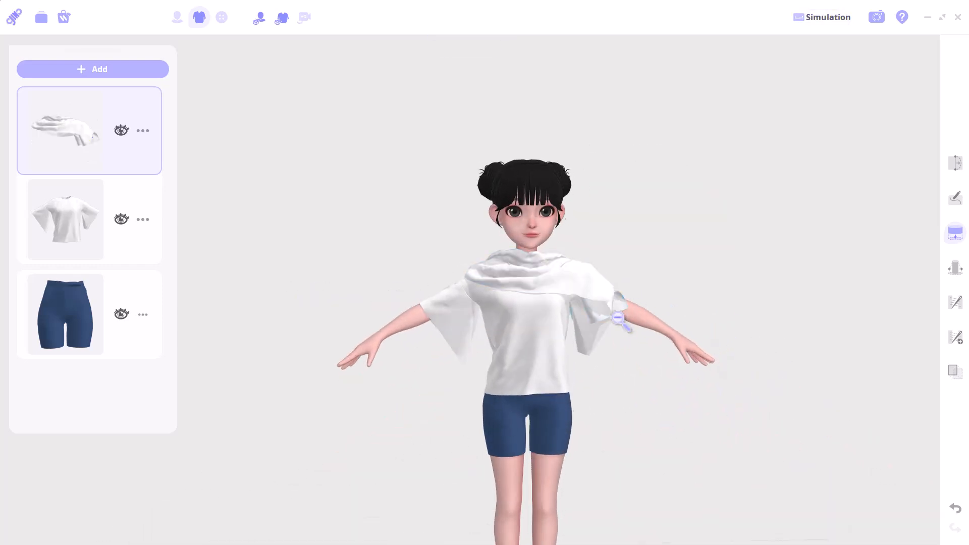
Delete the scarf garment from the avatar's outfit
{"action": "scroll", "coordinate": [620, 320], "scroll_direction": "up", "scroll_amount": 2}
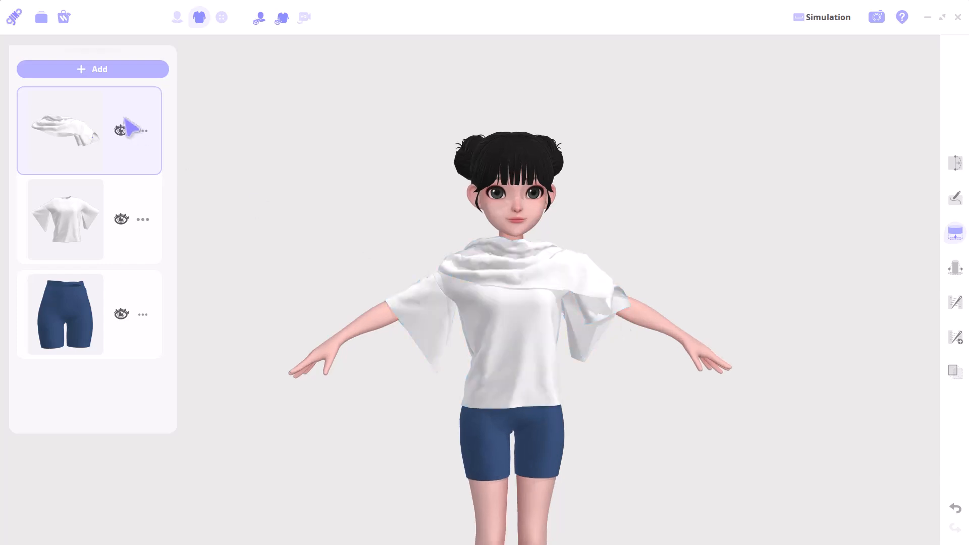
{"action": "left_click", "coordinate": [142, 131]}
{"action": "left_click", "coordinate": [163, 164]}
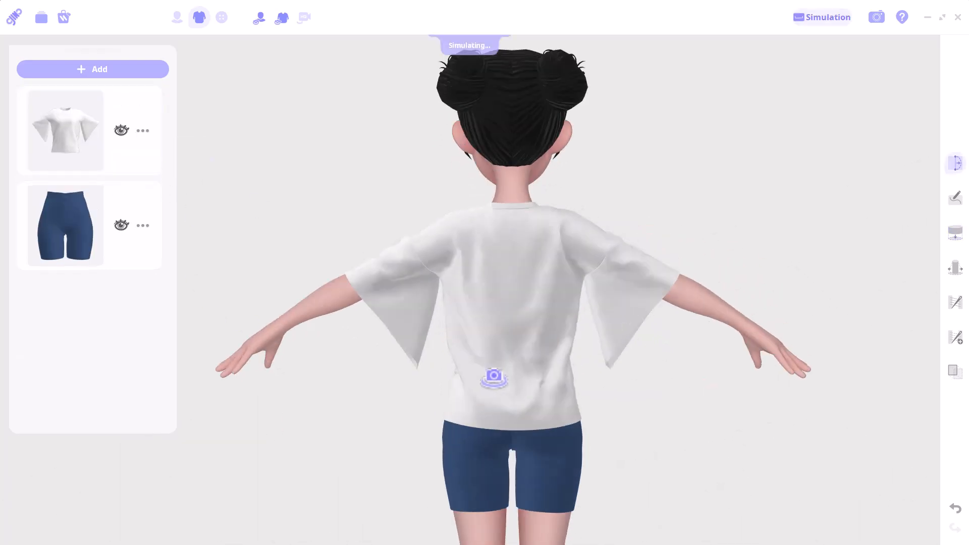
Move the shorts above the top in the garment layer order and simulate so the top is tucked in
{"action": "right_click_drag", "start_coordinate": [493, 376], "coordinate": [676, 374]}
{"action": "left_click_drag", "start_coordinate": [77, 240], "coordinate": [363, 408]}
{"action": "right_click_drag", "start_coordinate": [268, 411], "coordinate": [392, 410]}
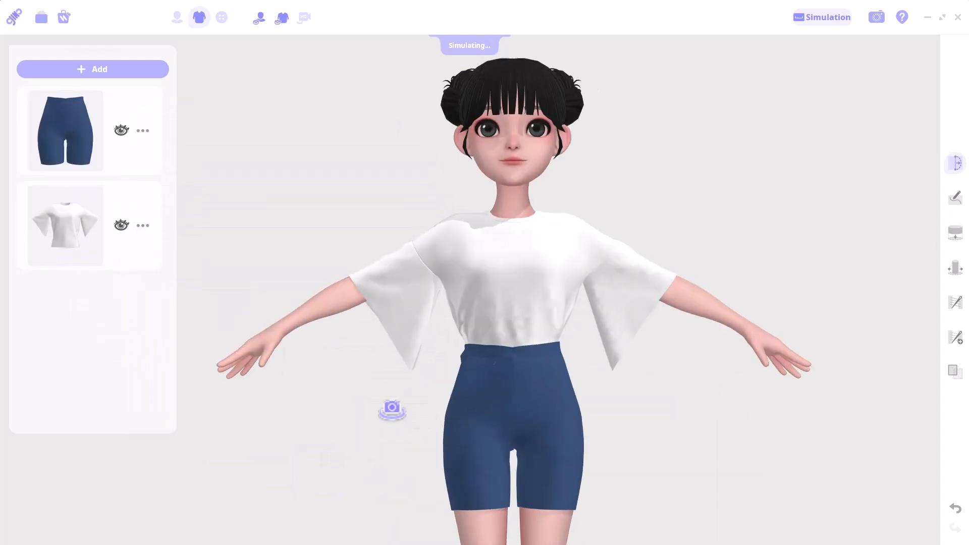
{"action": "key", "text": "space"}
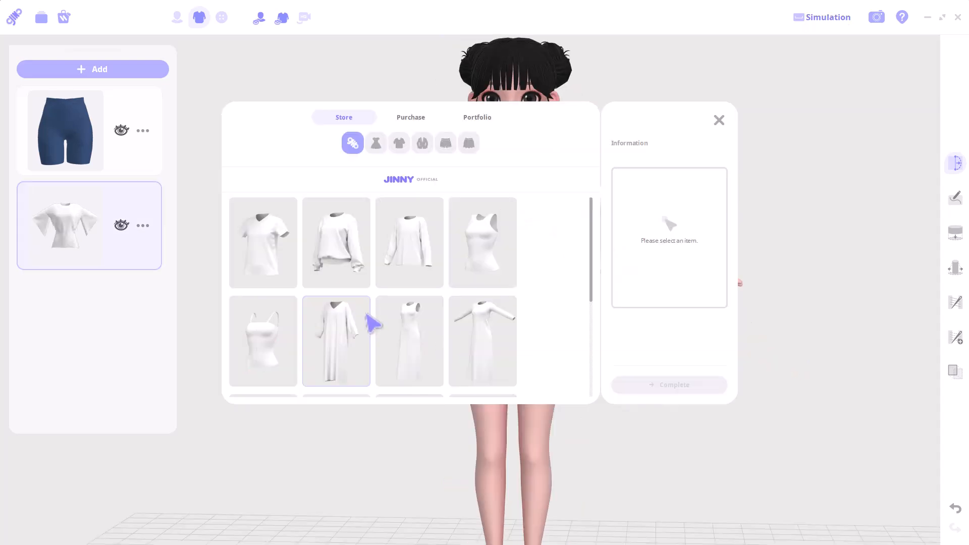
Search the store's tops for "jacket", add the winter shirt and jacket, and accept the proposed garment layer order
{"action": "left_click", "coordinate": [398, 145]}
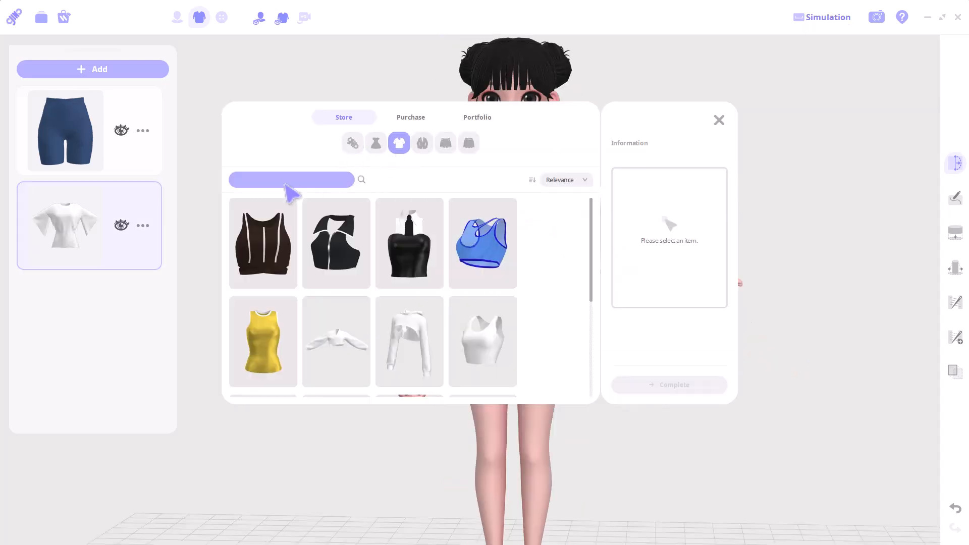
{"action": "scroll", "coordinate": [410, 328], "scroll_direction": "down", "scroll_amount": 5}
{"action": "scroll", "coordinate": [410, 327], "scroll_direction": "up", "scroll_amount": 5}
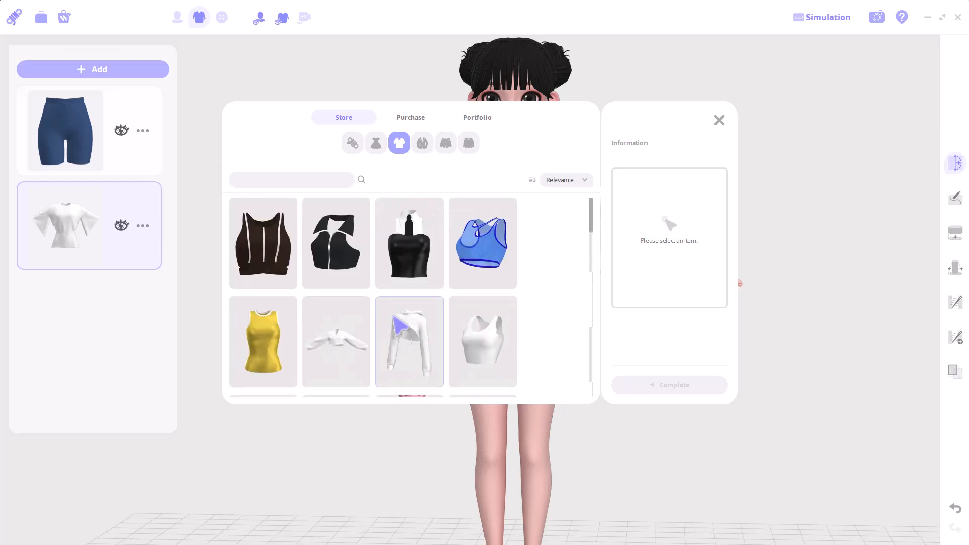
{"action": "left_click", "coordinate": [310, 181]}
{"action": "type", "text": "jacke"}
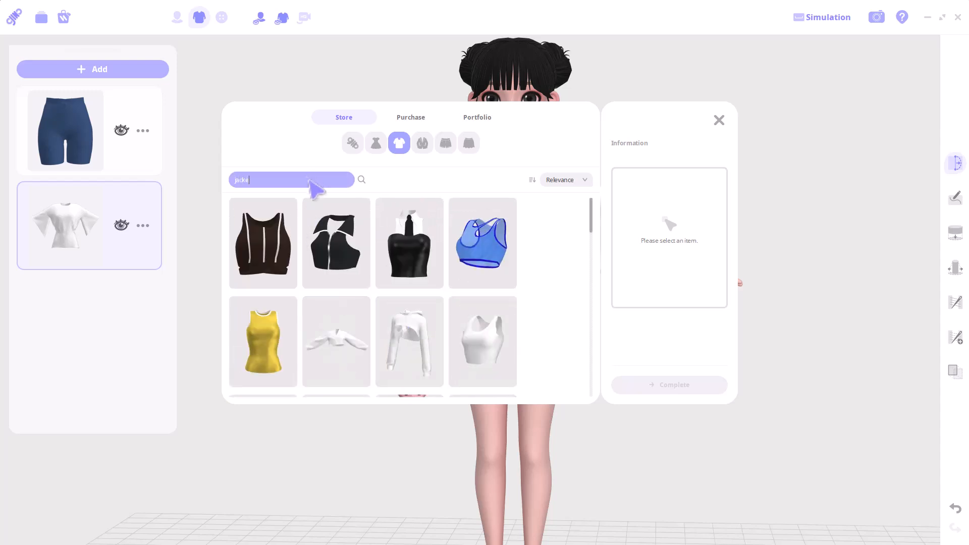
{"action": "type", "text": "t"}
{"action": "key", "text": "Return"}
{"action": "left_click", "coordinate": [269, 224]}
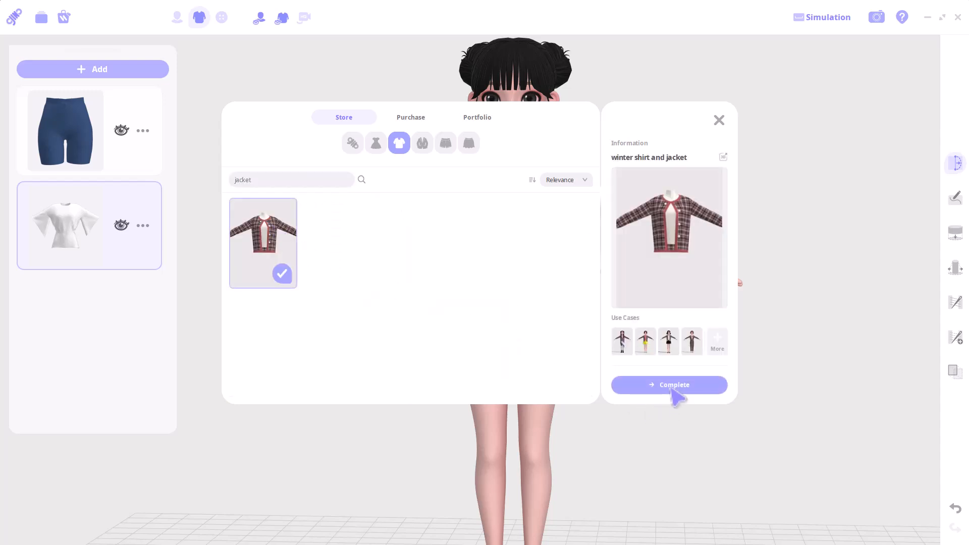
{"action": "left_click", "coordinate": [666, 389]}
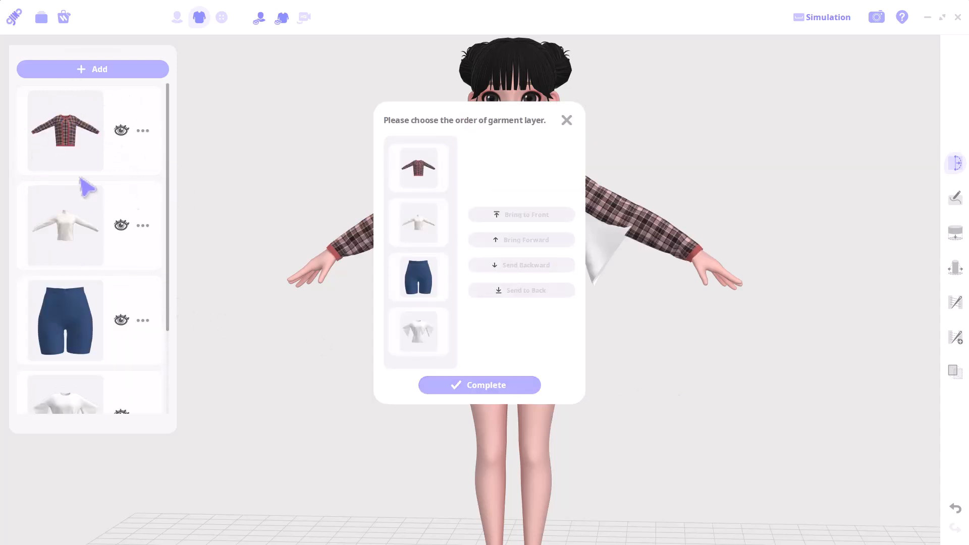
{"action": "left_click", "coordinate": [492, 390]}
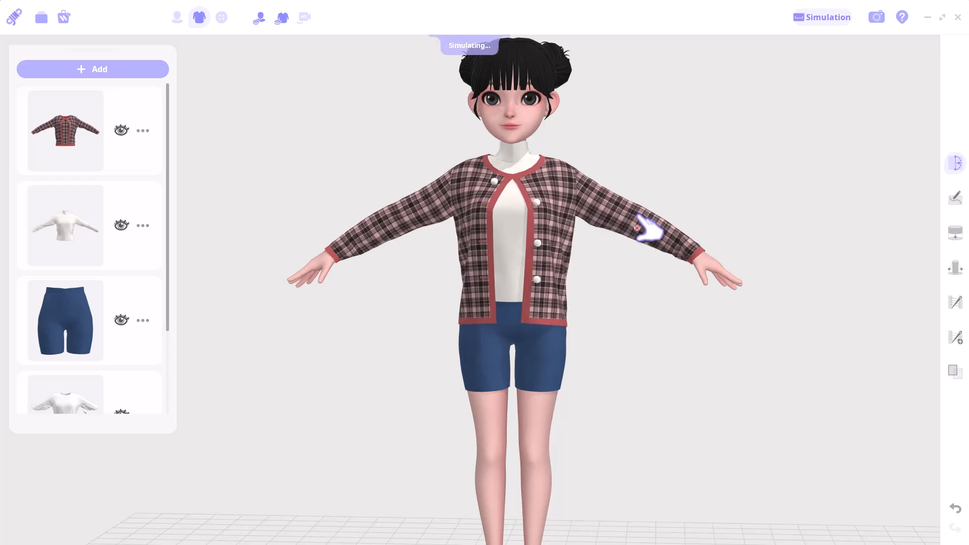
Delete the white long-sleeved shirt that came with the plaid jacket
{"action": "left_click", "coordinate": [143, 226]}
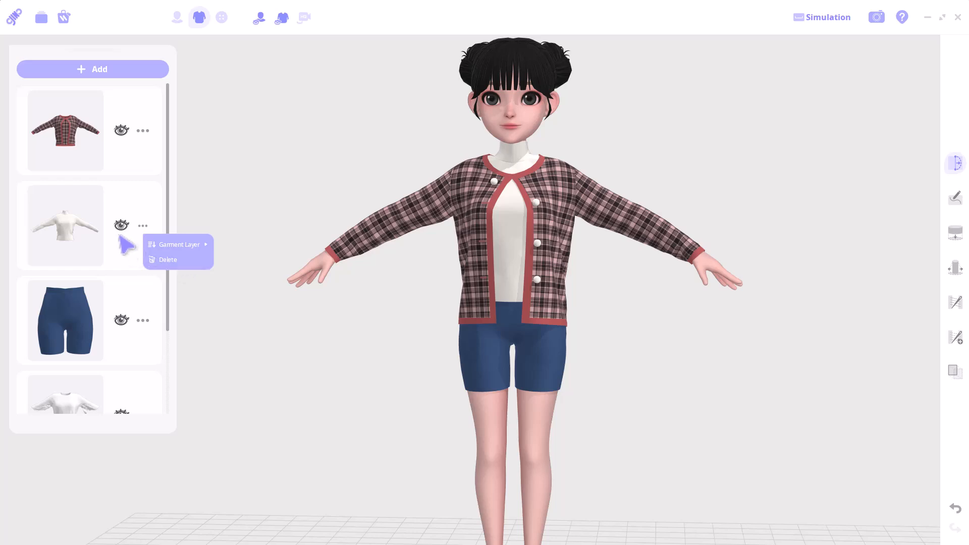
{"action": "left_click", "coordinate": [169, 259]}
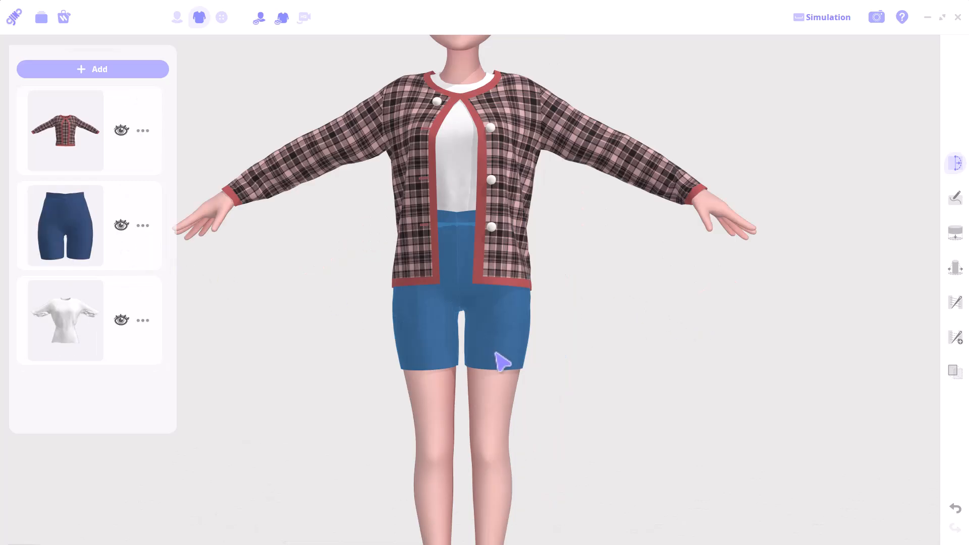
{"action": "scroll", "coordinate": [543, 330], "scroll_direction": "down", "scroll_amount": 4}
{"action": "mouse_move", "coordinate": [643, 328]}
{"action": "right_mouse_down"}
{"action": "mouse_move", "coordinate": [532, 305]}
{"action": "mouse_move", "coordinate": [631, 315]}
{"action": "right_mouse_up"}
Draw a style line down the front of the shorts' leg from the waistband seam to the hem
{"action": "left_click", "coordinate": [63, 235]}
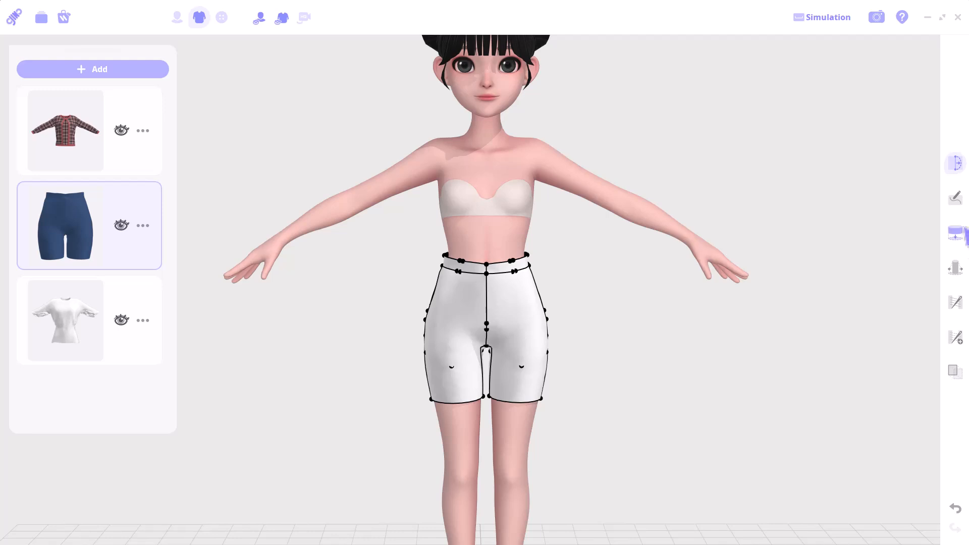
{"action": "left_click", "coordinate": [955, 199]}
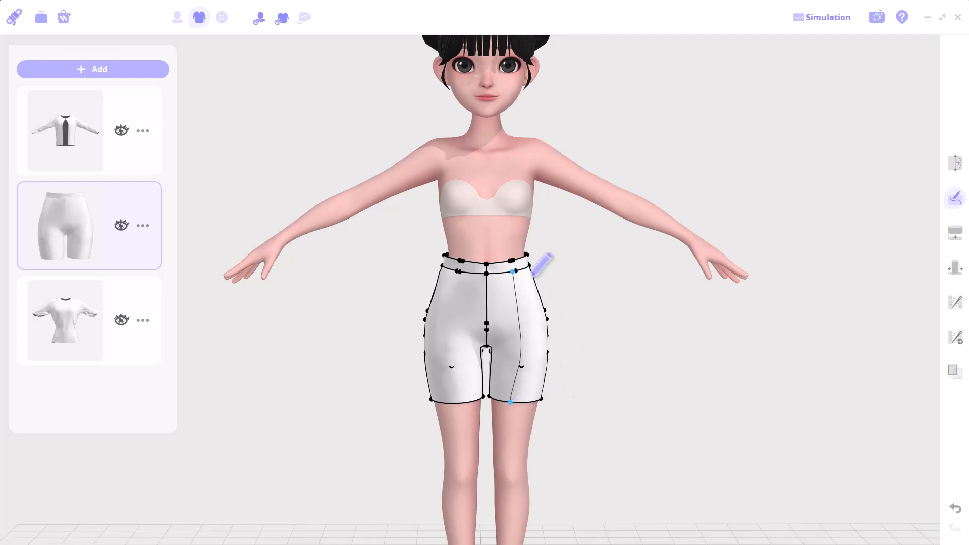
{"action": "left_click", "coordinate": [513, 271]}
Try a second style line down the outer part of the shorts' leg and undo it
{"action": "right_click_drag", "start_coordinate": [584, 300], "coordinate": [551, 309]}
{"action": "scroll", "coordinate": [539, 322], "scroll_direction": "down", "scroll_amount": 3}
{"action": "scroll", "coordinate": [539, 325], "scroll_direction": "up", "scroll_amount": 5}
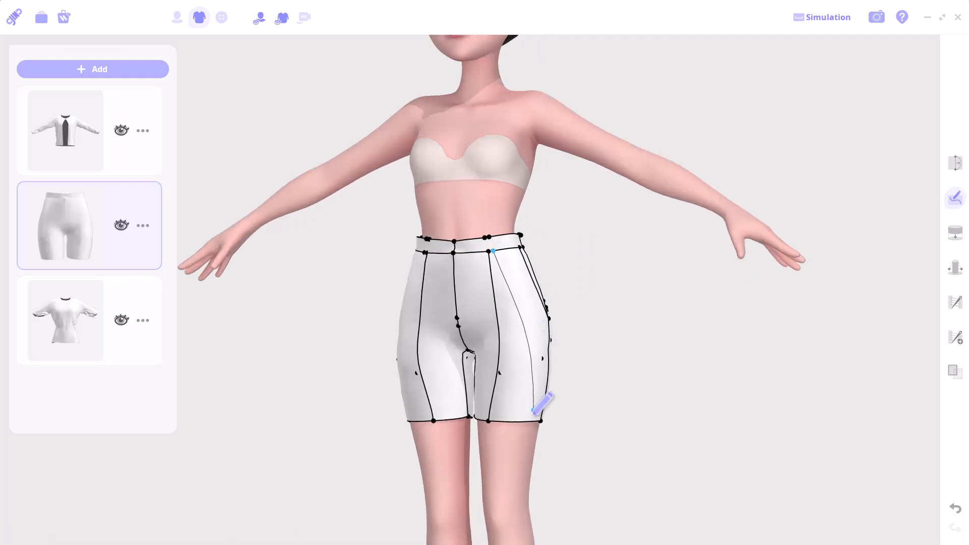
{"action": "key", "text": "ctrl+z"}
Examine the new style lines on the shorts up close and the whole outfit from the front
{"action": "mouse_move", "coordinate": [614, 418]}
{"action": "right_mouse_down"}
{"action": "mouse_move", "coordinate": [700, 417]}
{"action": "mouse_move", "coordinate": [644, 422]}
{"action": "mouse_move", "coordinate": [685, 422]}
{"action": "right_mouse_up"}
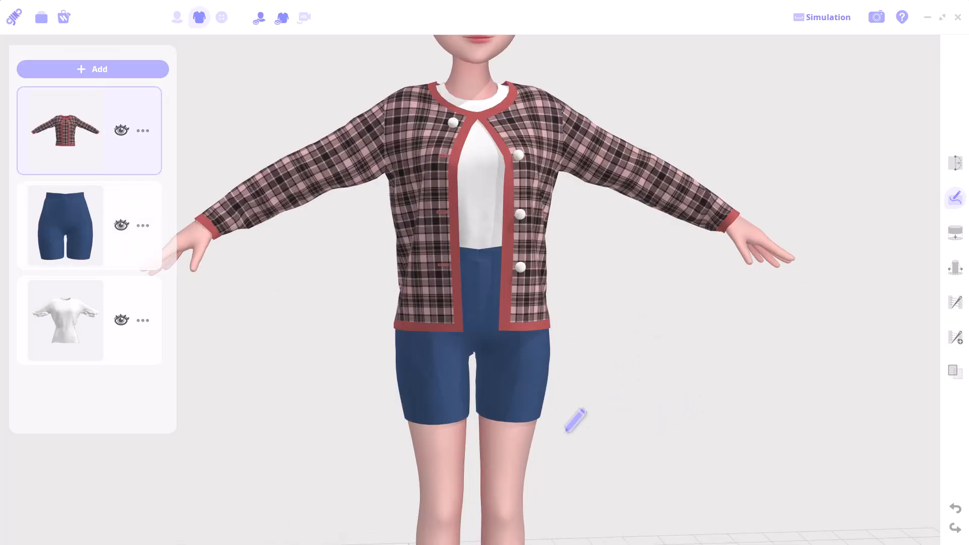
{"action": "scroll", "coordinate": [519, 393], "scroll_direction": "down", "scroll_amount": 1}
{"action": "scroll", "coordinate": [540, 388], "scroll_direction": "up", "scroll_amount": 5}
{"action": "right_click_drag", "start_coordinate": [564, 384], "coordinate": [625, 341]}
{"action": "right_click_drag", "start_coordinate": [514, 331], "coordinate": [471, 322]}
{"action": "scroll", "coordinate": [575, 325], "scroll_direction": "down", "scroll_amount": 6}
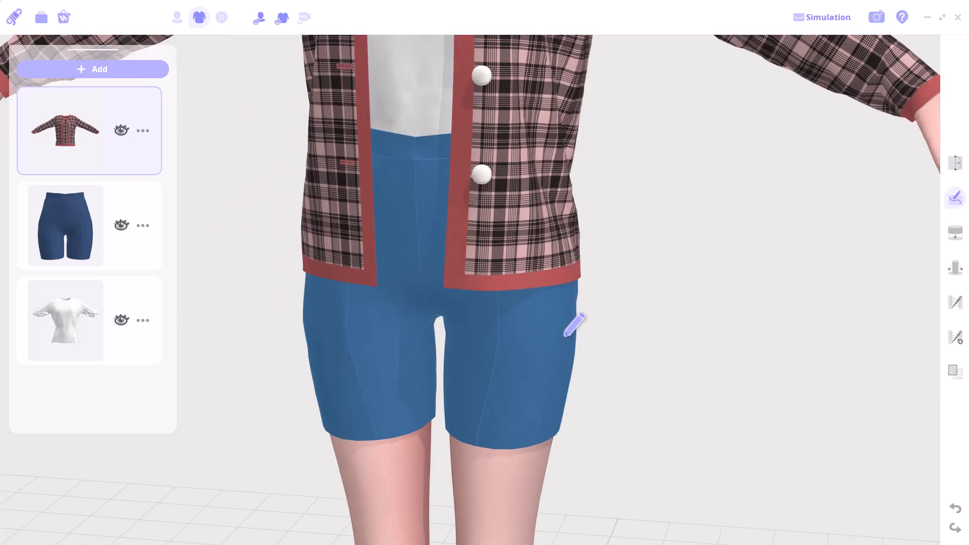
{"action": "scroll", "coordinate": [572, 337], "scroll_direction": "down", "scroll_amount": 2}
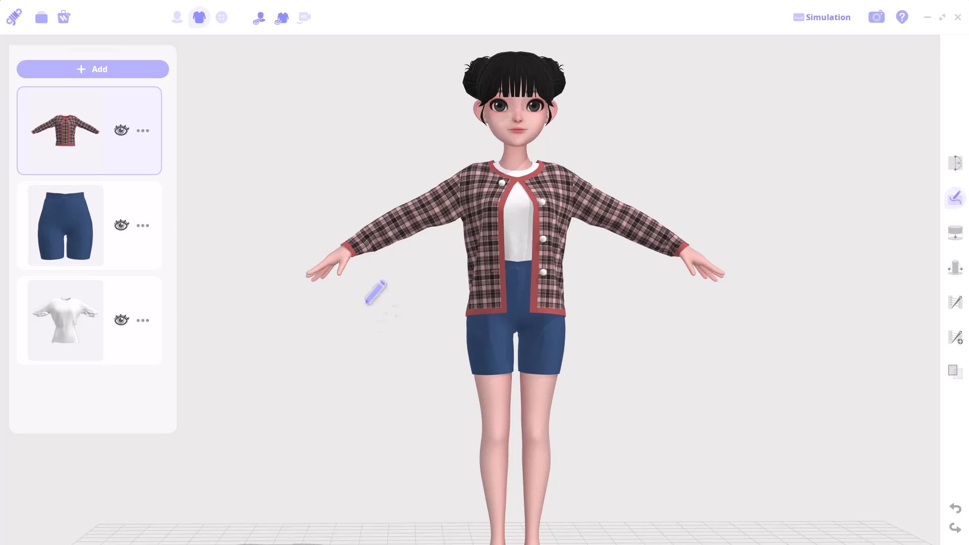
Add the store fabric Cotton_Outer_Woven_DSS-17 to the project's fabrics
{"action": "left_click", "coordinate": [222, 19]}
{"action": "left_click", "coordinate": [49, 129]}
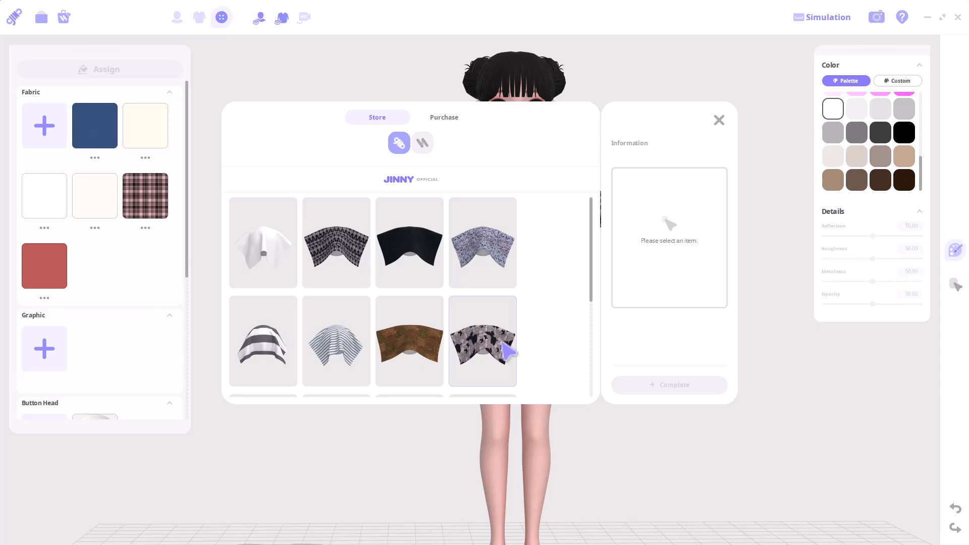
{"action": "scroll", "coordinate": [420, 307], "scroll_direction": "down", "scroll_amount": 5}
{"action": "scroll", "coordinate": [386, 358], "scroll_direction": "down", "scroll_amount": 2}
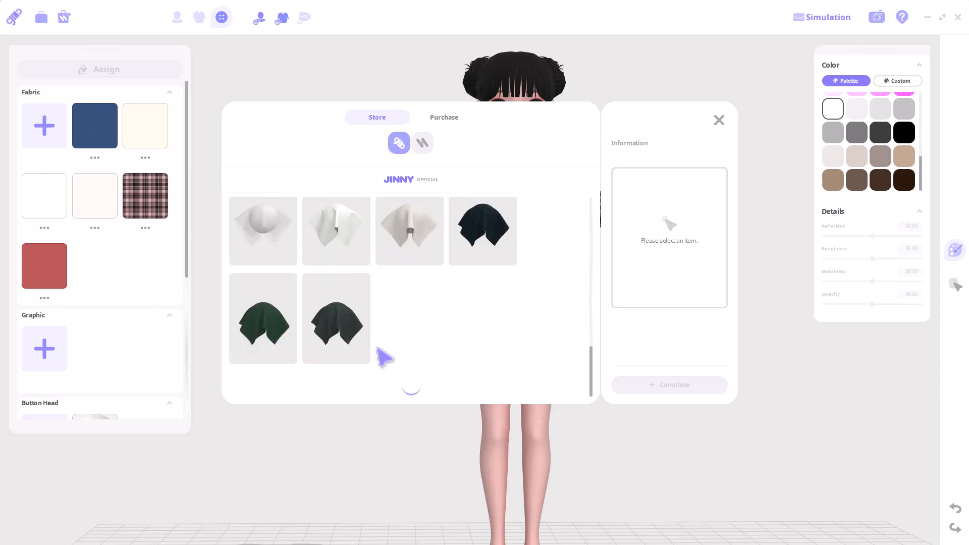
{"action": "scroll", "coordinate": [385, 357], "scroll_direction": "up", "scroll_amount": 5}
{"action": "scroll", "coordinate": [354, 353], "scroll_direction": "down", "scroll_amount": 1}
{"action": "left_click", "coordinate": [271, 323]}
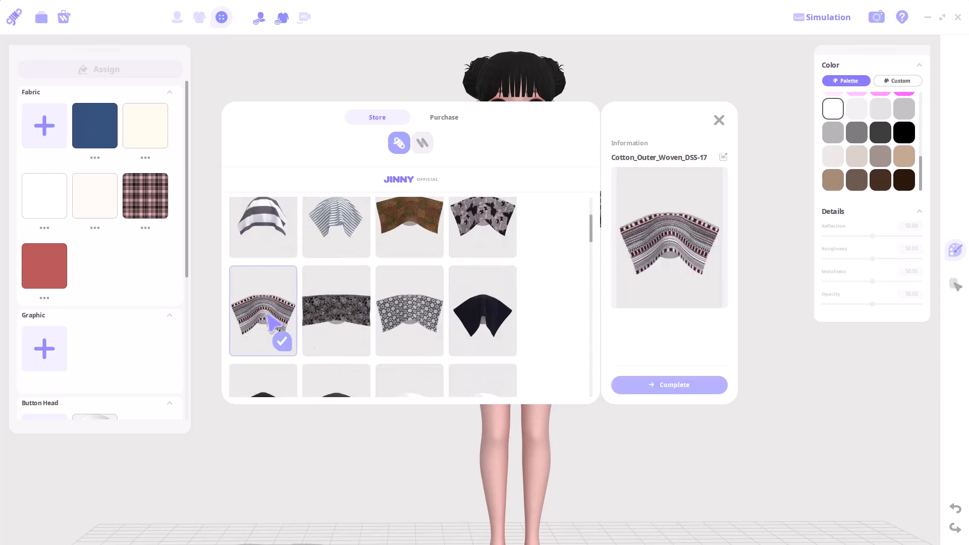
{"action": "left_click", "coordinate": [689, 388]}
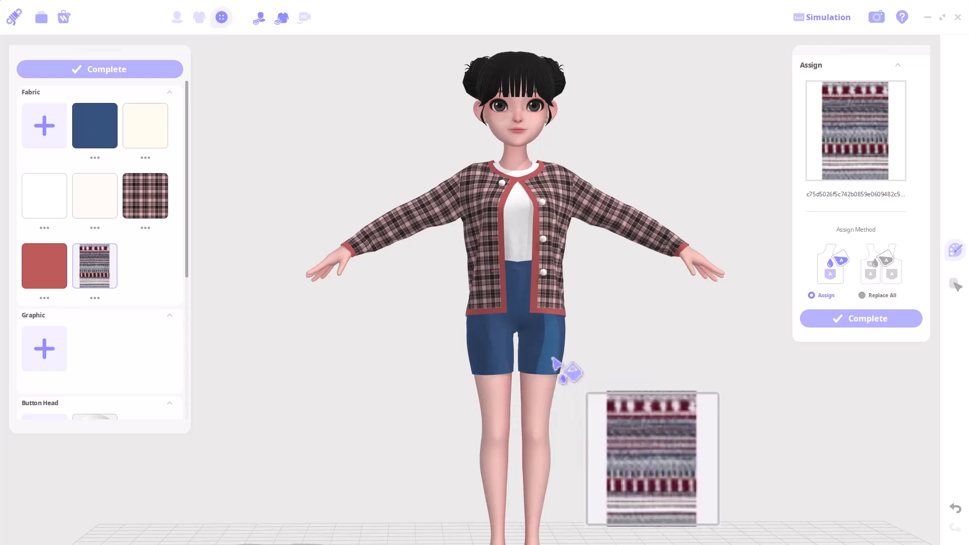
Assign the patterned store fabric to the outer front panels of both shorts legs, look through the other material categories, and finish the assignment
{"action": "left_click", "coordinate": [552, 358]}
{"action": "left_click", "coordinate": [484, 362]}
{"action": "scroll", "coordinate": [615, 388], "scroll_direction": "up", "scroll_amount": 3}
{"action": "right_click_drag", "start_coordinate": [655, 354], "coordinate": [683, 368]}
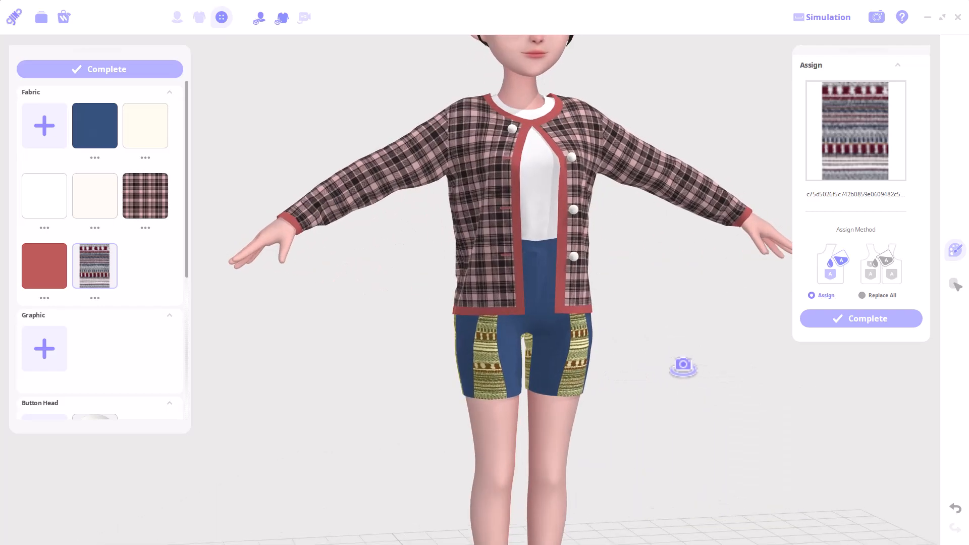
{"action": "scroll", "coordinate": [75, 349], "scroll_direction": "down", "scroll_amount": 3}
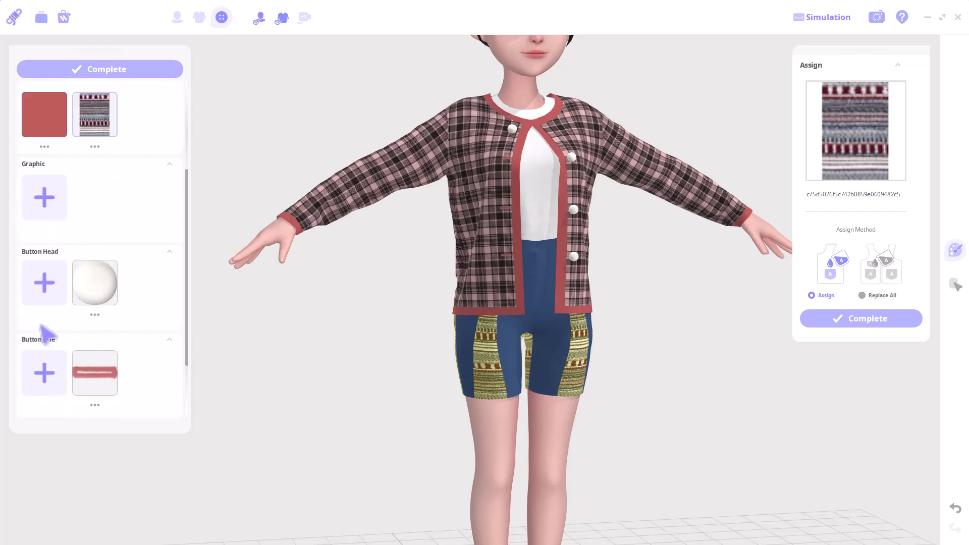
{"action": "scroll", "coordinate": [61, 361], "scroll_direction": "down", "scroll_amount": 2}
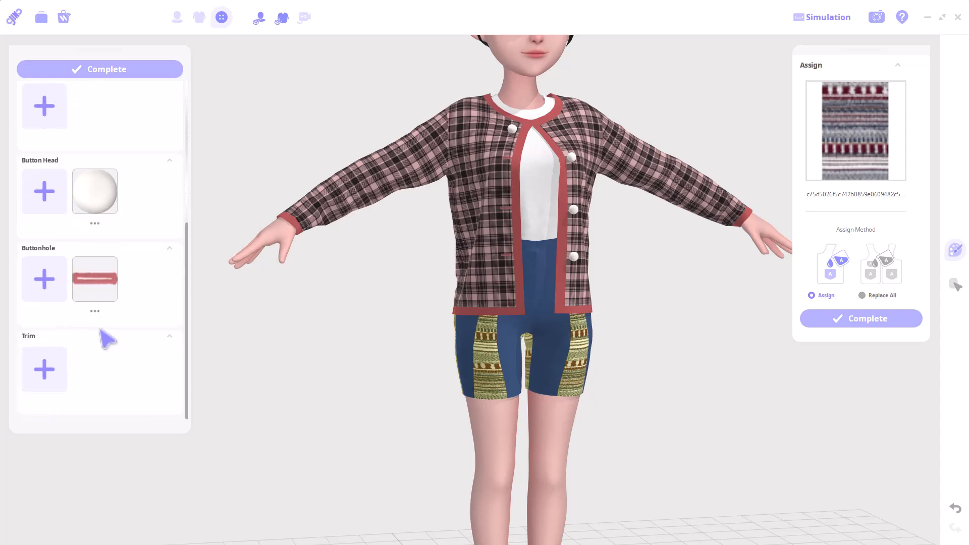
{"action": "scroll", "coordinate": [458, 407], "scroll_direction": "down", "scroll_amount": 3}
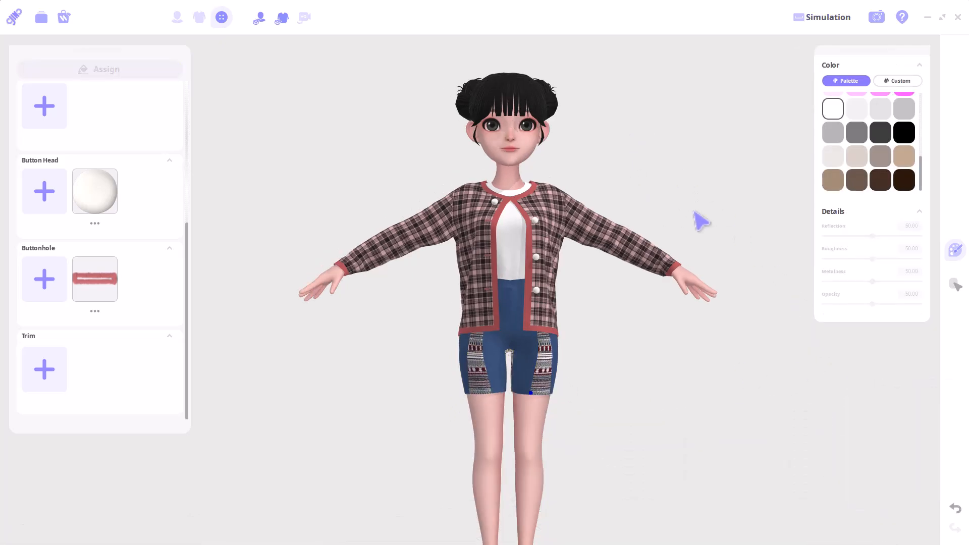
{"action": "right_click_drag", "start_coordinate": [694, 212], "coordinate": [698, 176]}
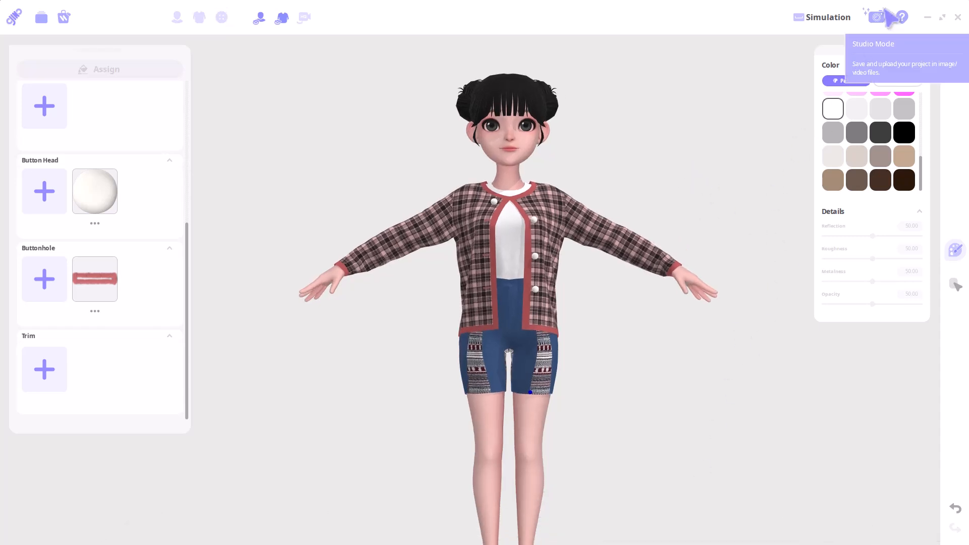
Enter Studio Mode, preview the Jinny_Selfie2, Jinny_Selfie8 and Jinny_Selfie9 poses, and return to Jinny_Apose with the jacket pulled straight
{"action": "left_click", "coordinate": [884, 12]}
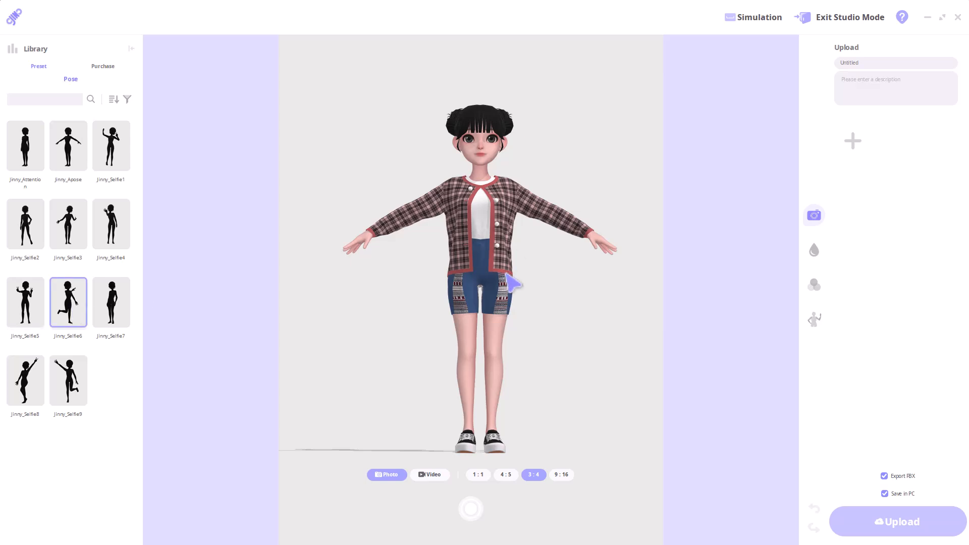
{"action": "left_click", "coordinate": [26, 222]}
{"action": "left_click", "coordinate": [25, 383]}
{"action": "left_click", "coordinate": [78, 386]}
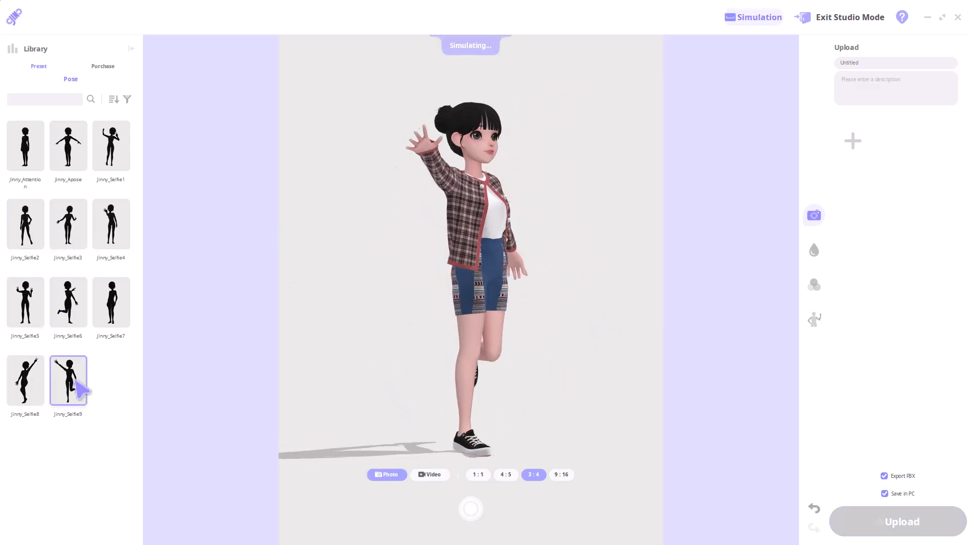
{"action": "left_click", "coordinate": [74, 149]}
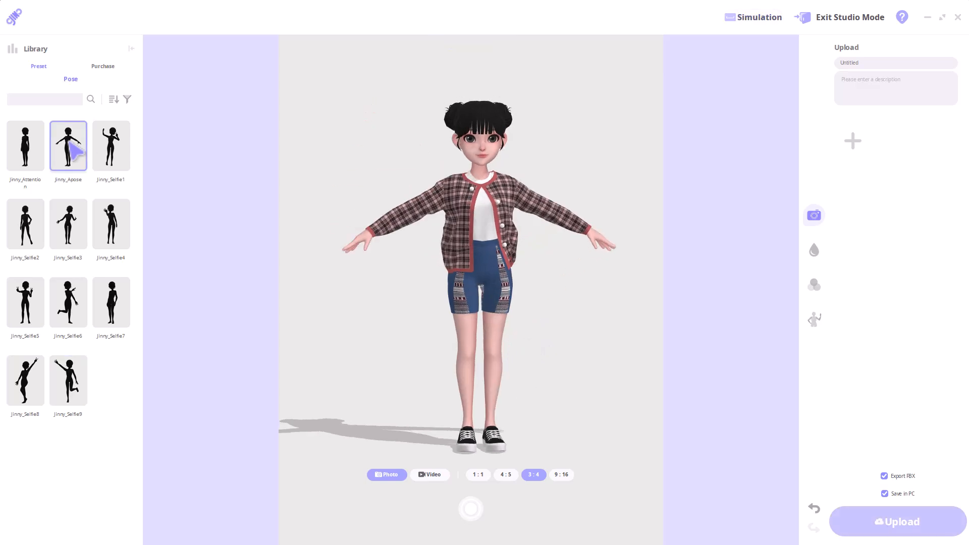
{"action": "left_click_drag", "start_coordinate": [539, 313], "coordinate": [525, 270]}
{"action": "left_click_drag", "start_coordinate": [525, 270], "coordinate": [551, 270]}
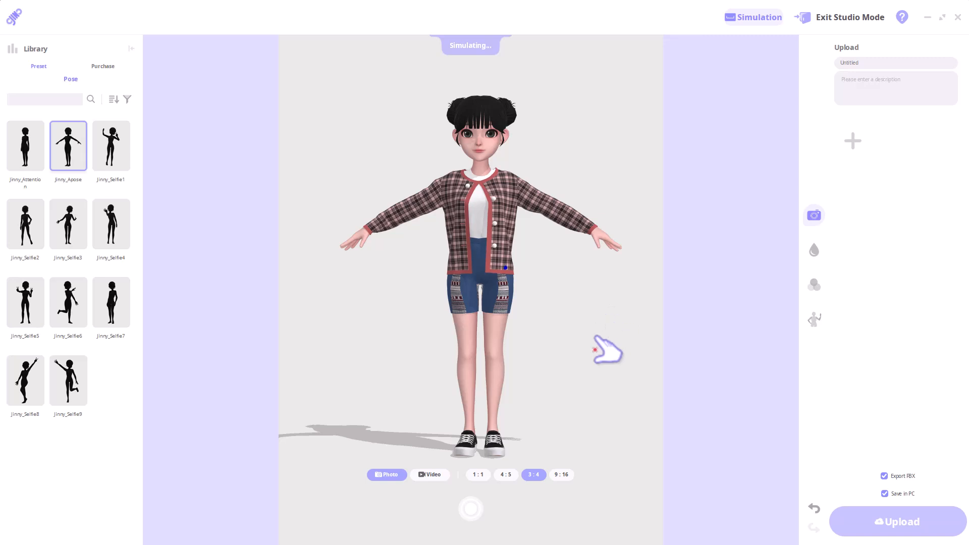
Capture a 3:4 photo of the dressed avatar and upload it titled 00102 with Export FBX and Save in PC enabled
{"action": "left_click", "coordinate": [470, 509]}
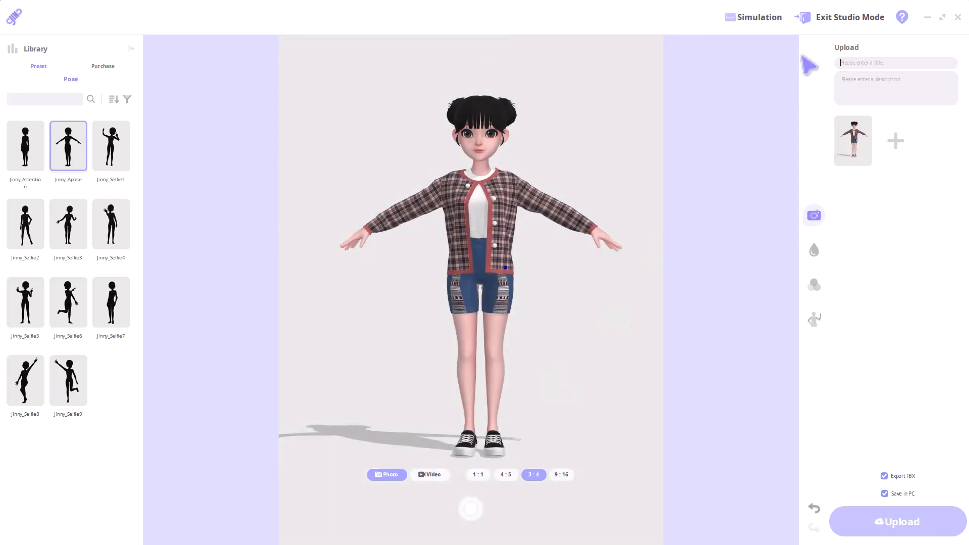
{"action": "type", "text": "00102"}
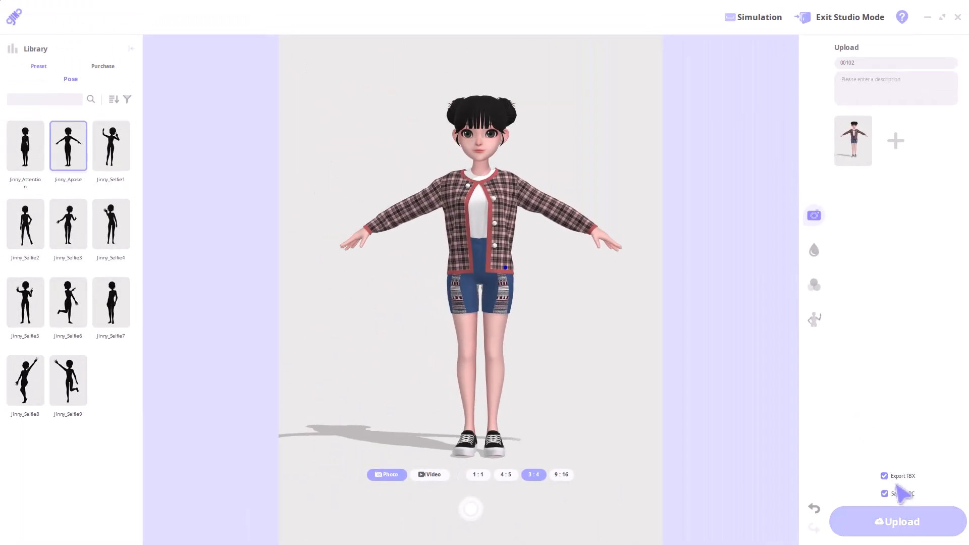
{"action": "left_click", "coordinate": [901, 522]}
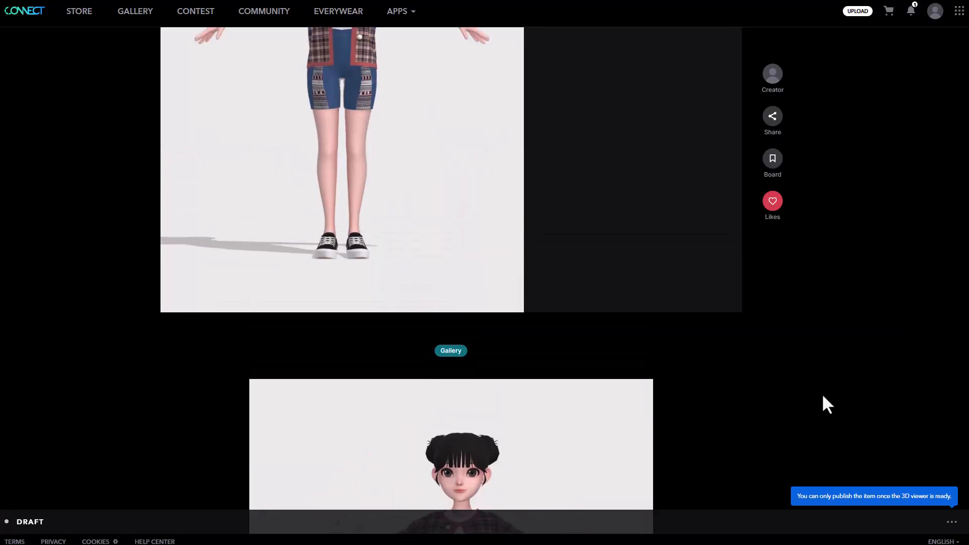
Examine the uploaded item's CONNECT page, including its gallery image, design sources, item information and 3D viewer
{"action": "scroll", "coordinate": [822, 392], "scroll_direction": "down", "scroll_amount": 2}
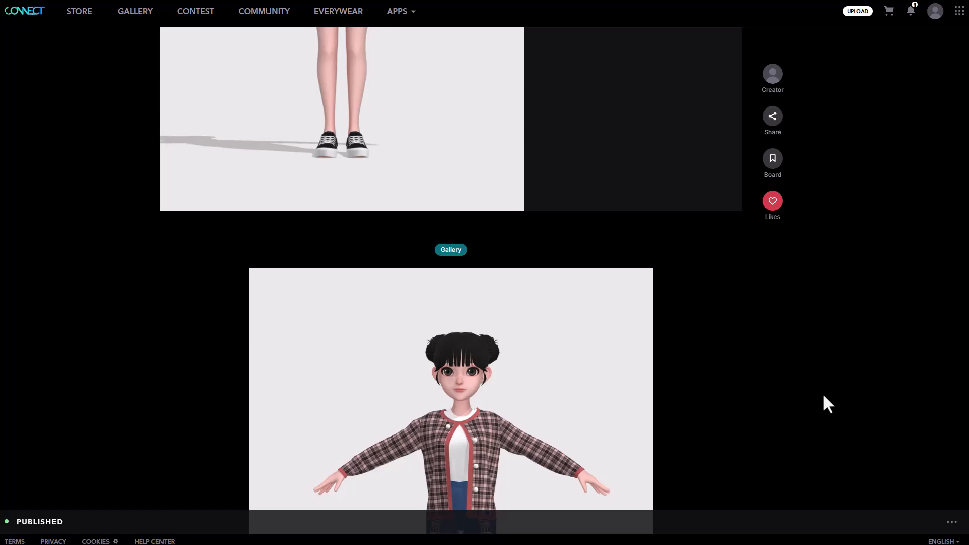
{"action": "scroll", "coordinate": [822, 401], "scroll_direction": "down", "scroll_amount": 5}
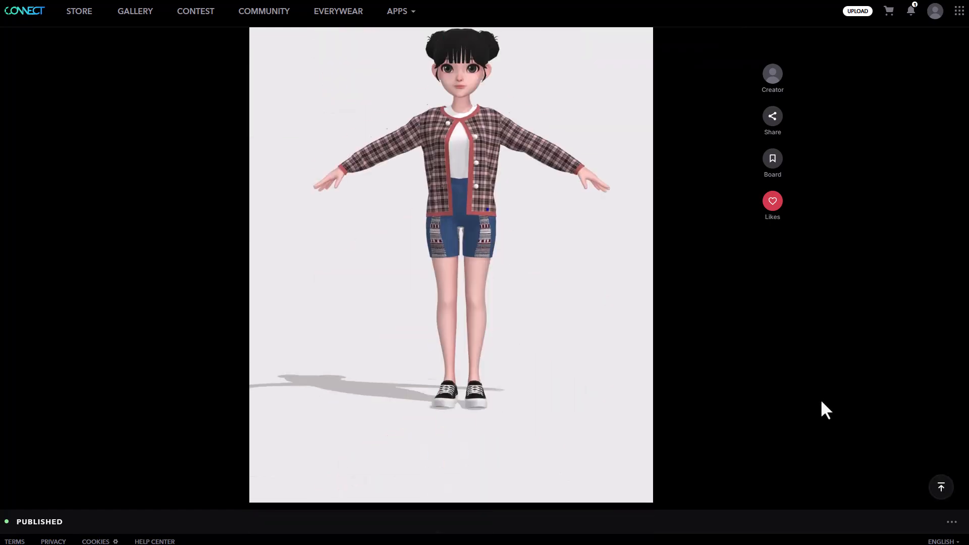
{"action": "scroll", "coordinate": [821, 401], "scroll_direction": "down", "scroll_amount": 9}
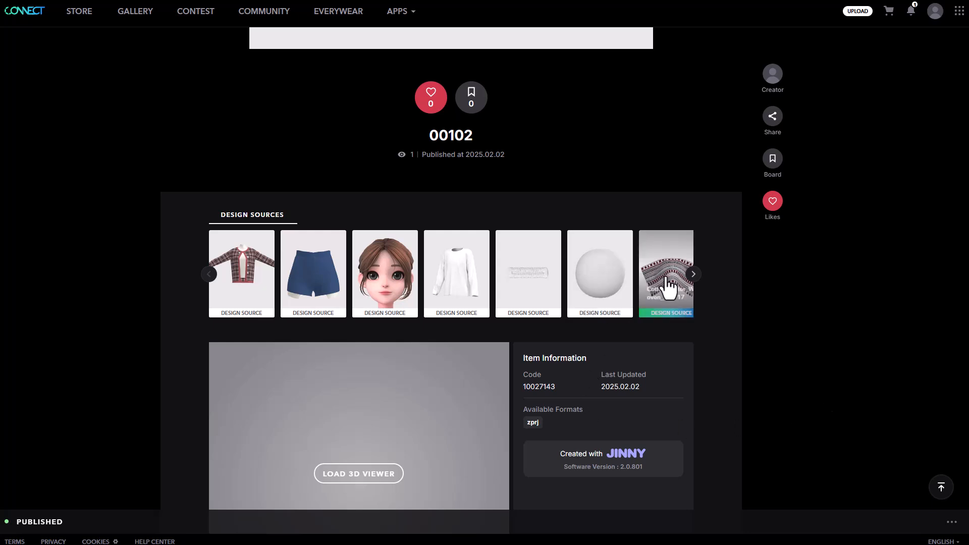
{"action": "scroll", "coordinate": [359, 337], "scroll_direction": "down", "scroll_amount": 3}
{"action": "left_click", "coordinate": [358, 333]}
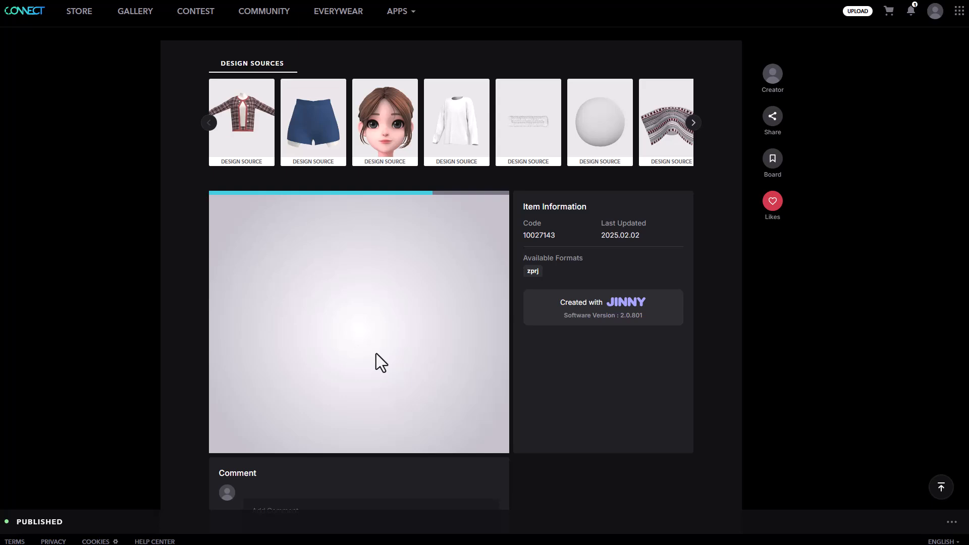
{"action": "scroll", "coordinate": [389, 269], "scroll_direction": "down", "scroll_amount": 5}
{"action": "scroll", "coordinate": [388, 269], "scroll_direction": "up", "scroll_amount": 8}
{"action": "scroll", "coordinate": [388, 270], "scroll_direction": "down", "scroll_amount": 4}
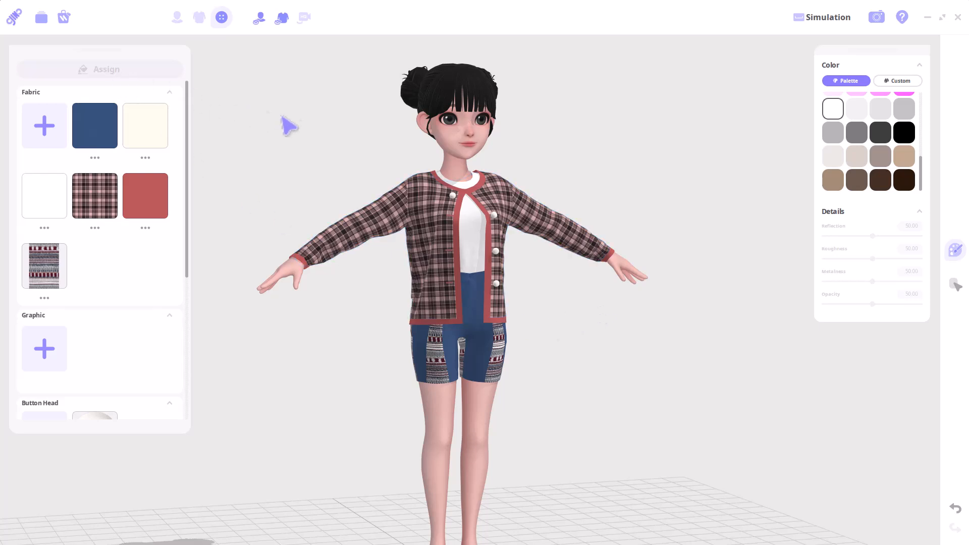
Back in JINNY, save the outfit as the garment file ClothSam.zpac
{"action": "left_click", "coordinate": [43, 19]}
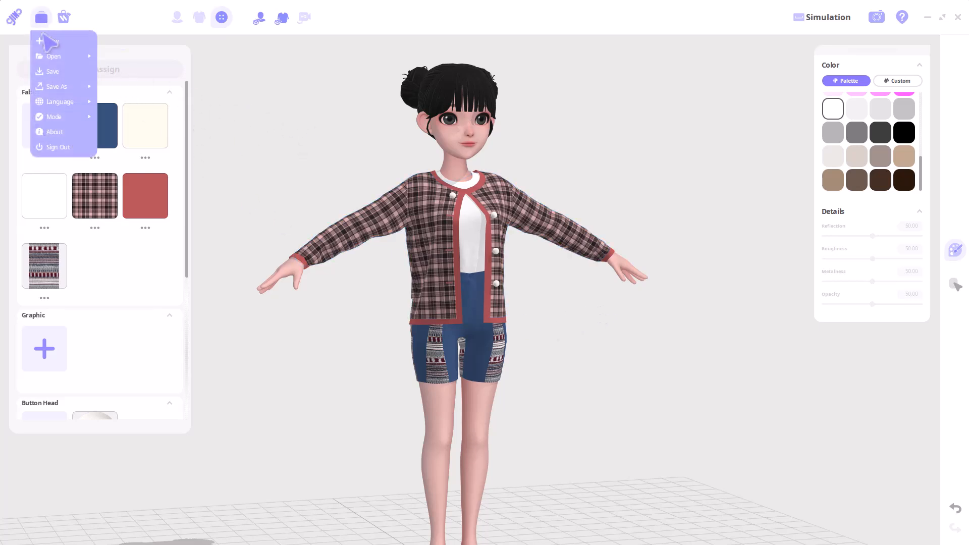
{"action": "mouse_move", "coordinate": [54, 86]}
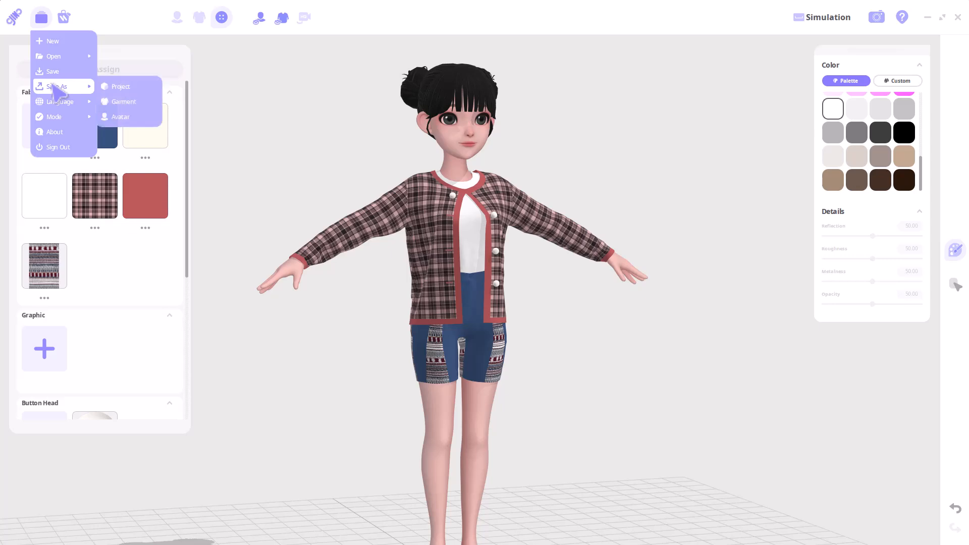
{"action": "left_click", "coordinate": [135, 105]}
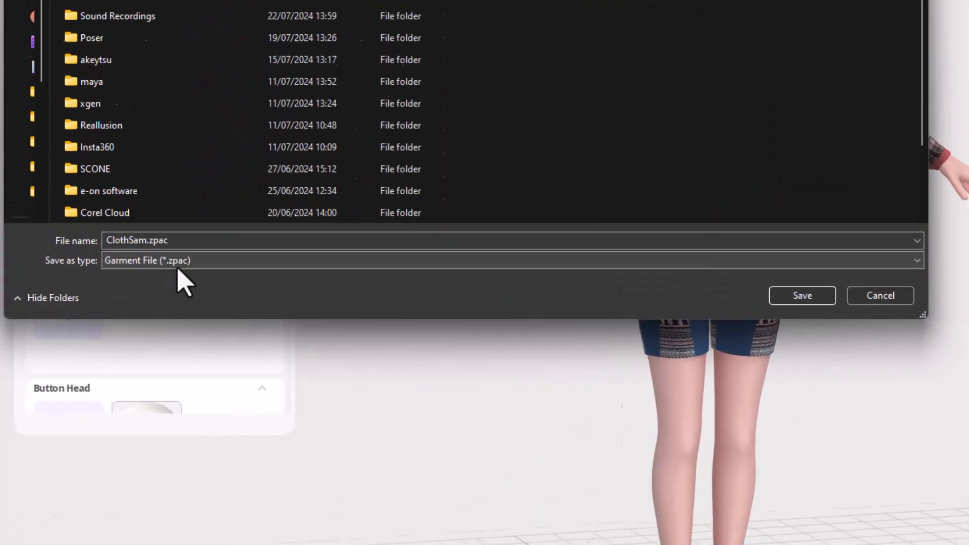
{"action": "key", "text": "Return"}
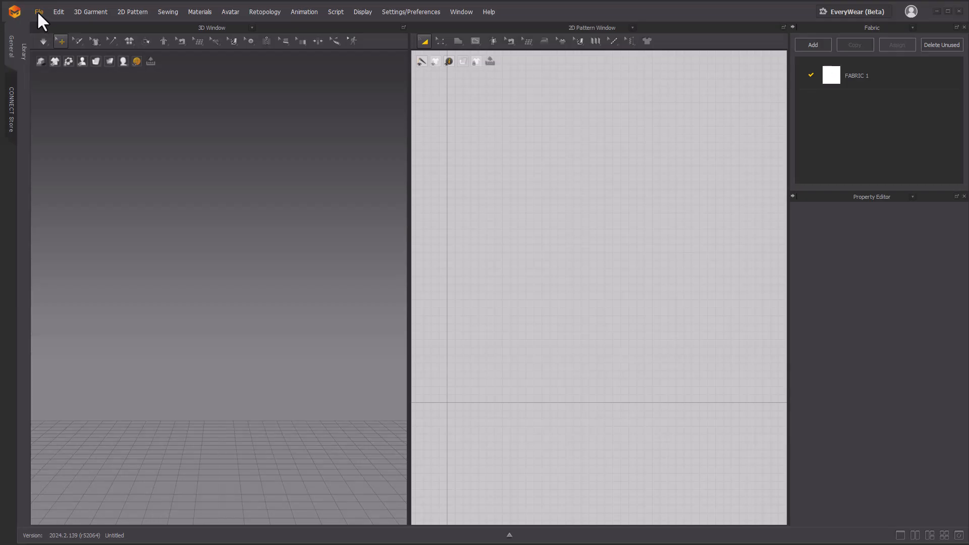
Switch to Marvelous Designer and open the ClothSam.zpac garment
{"action": "left_click", "coordinate": [38, 11]}
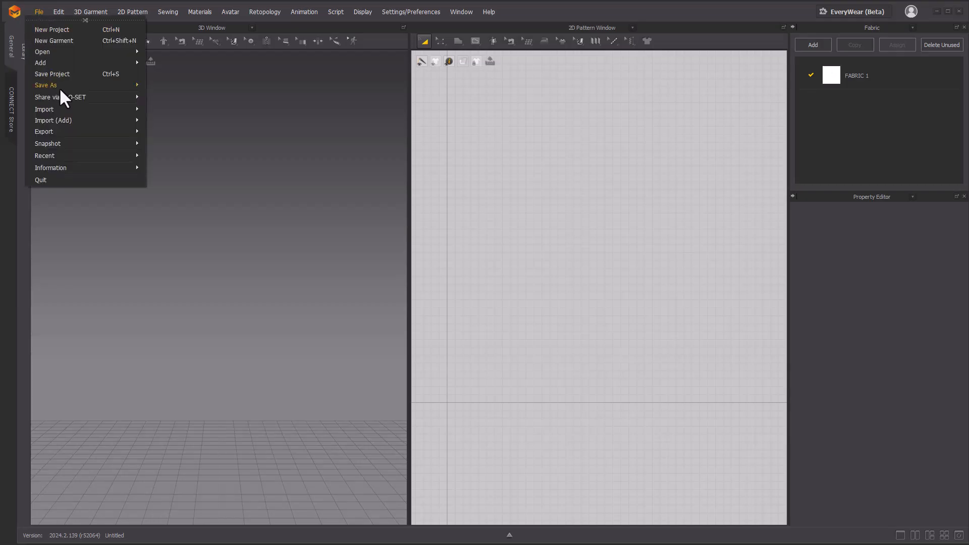
{"action": "mouse_move", "coordinate": [65, 110]}
{"action": "mouse_move", "coordinate": [76, 68]}
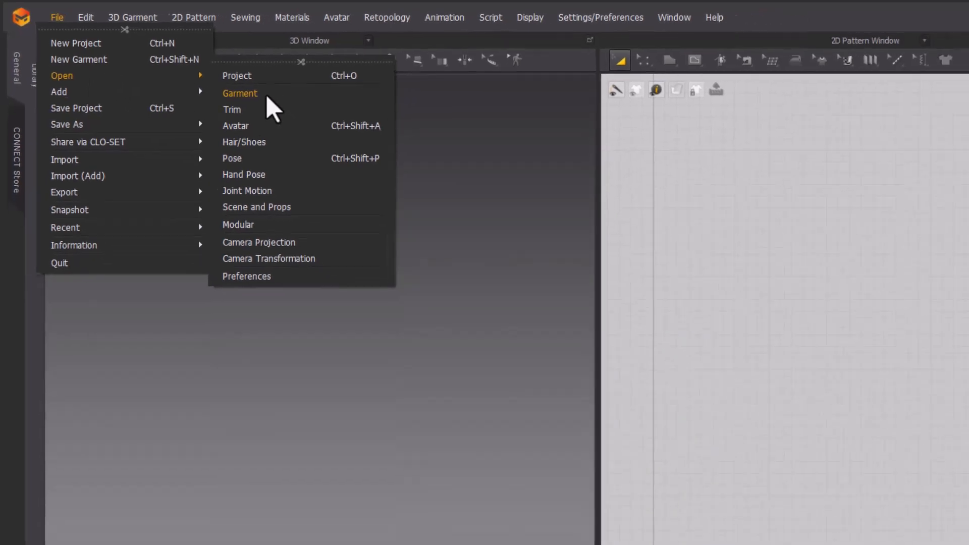
{"action": "left_click", "coordinate": [303, 104]}
{"action": "left_click", "coordinate": [519, 343]}
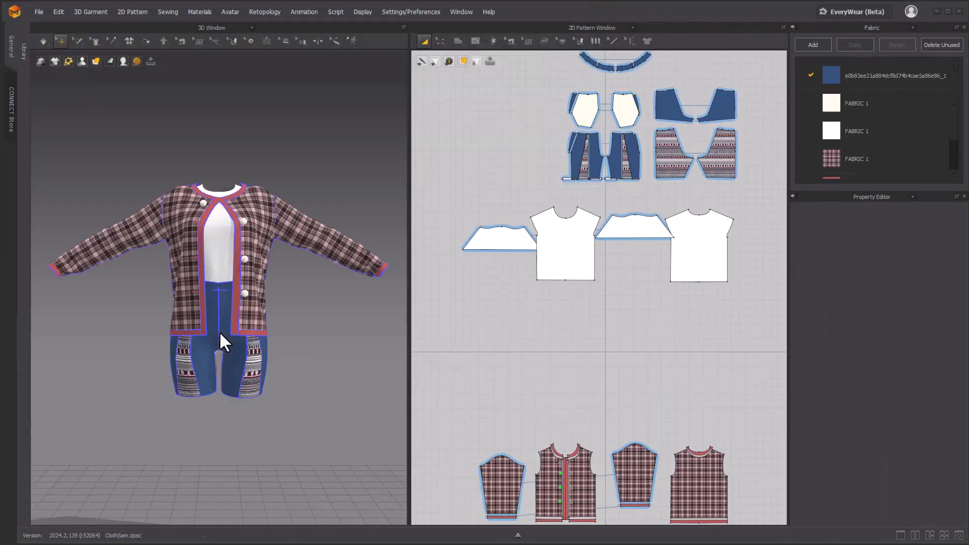
Move all the plaid jacket's 2D pattern pieces up beside the white T-shirt's pieces
{"action": "scroll", "coordinate": [570, 434], "scroll_direction": "down", "scroll_amount": 10}
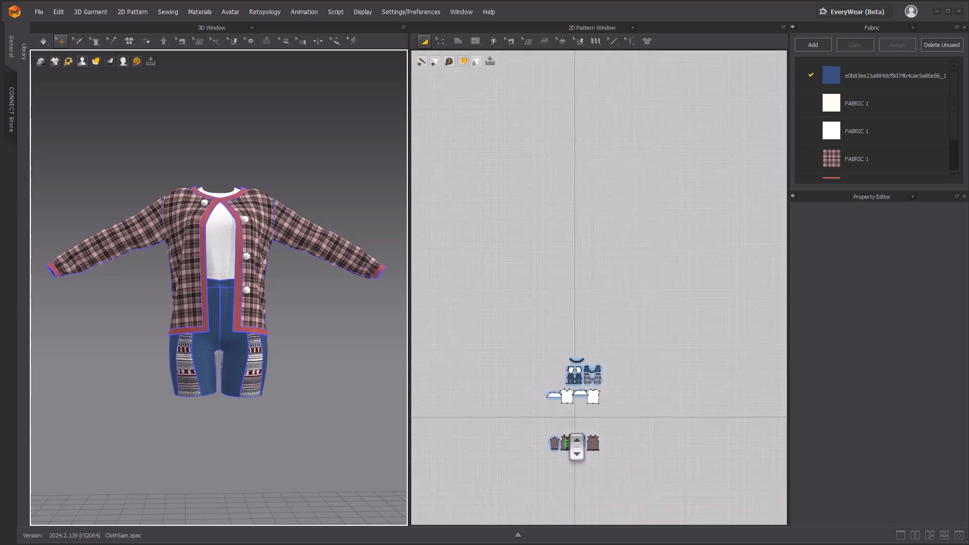
{"action": "left_click_drag", "start_coordinate": [651, 420], "coordinate": [502, 487]}
{"action": "left_click_drag", "start_coordinate": [567, 465], "coordinate": [575, 476]}
{"action": "scroll", "coordinate": [575, 476], "scroll_direction": "up", "scroll_amount": 10}
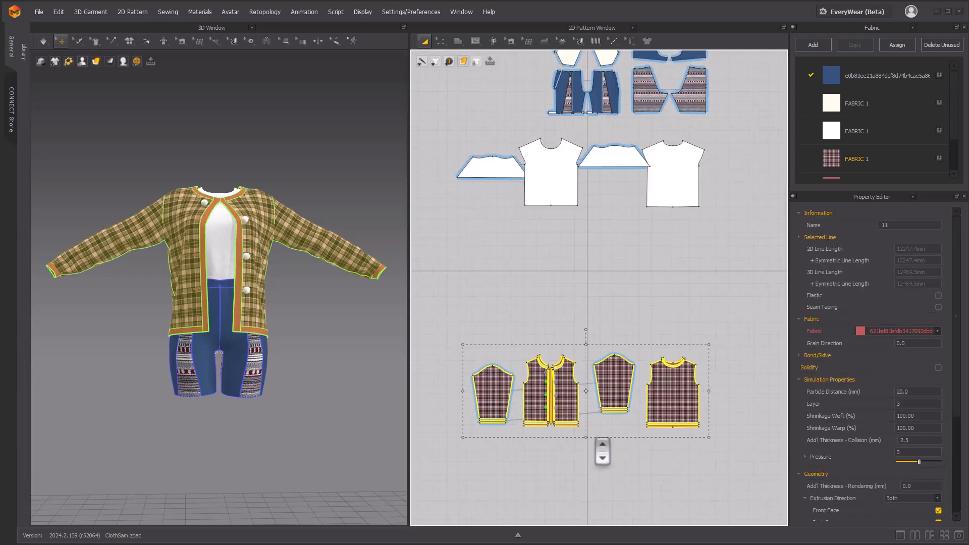
{"action": "left_click_drag", "start_coordinate": [641, 404], "coordinate": [853, 220]}
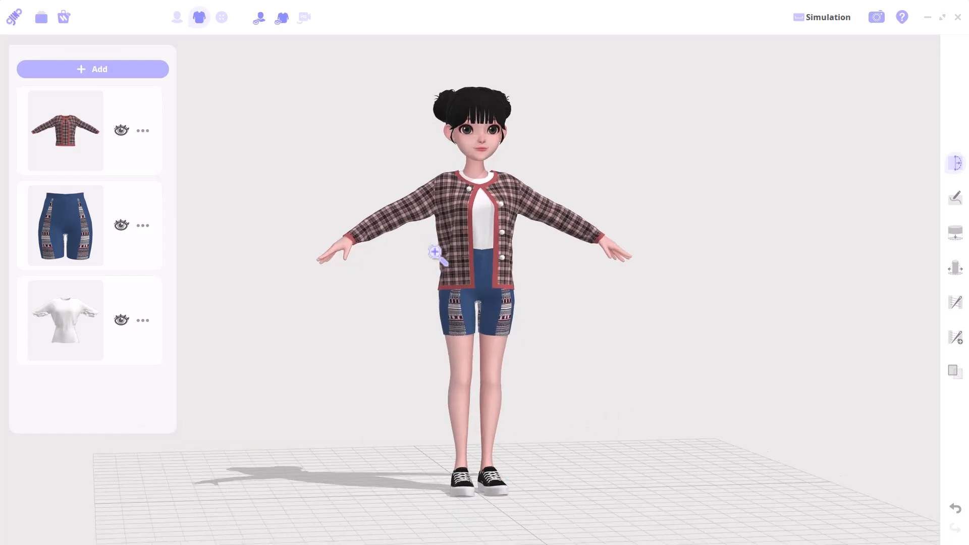
Save the dressed avatar from JINNY as the project New.zprj, then open it in Marvelous Designer and inspect the avatar
{"action": "scroll", "coordinate": [435, 253], "scroll_direction": "up", "scroll_amount": 2}
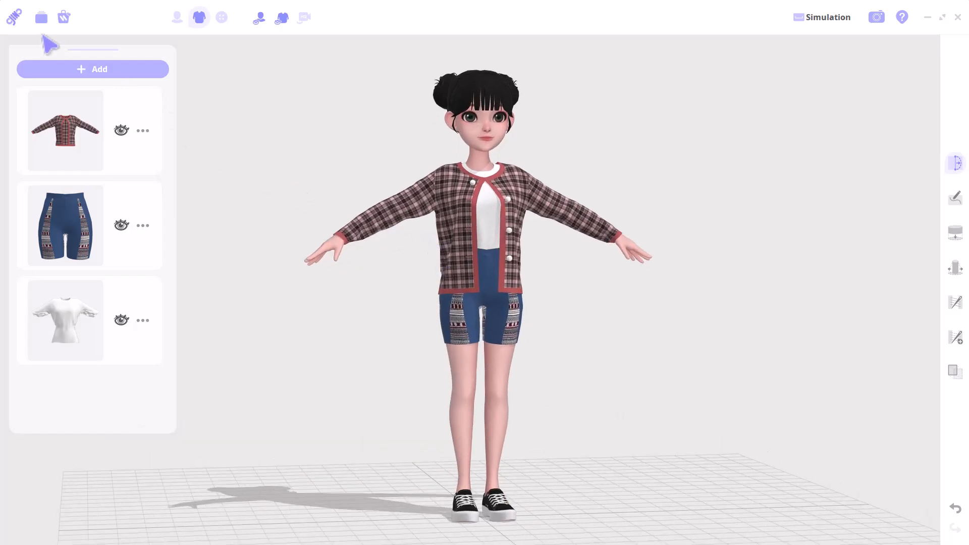
{"action": "left_click", "coordinate": [43, 19]}
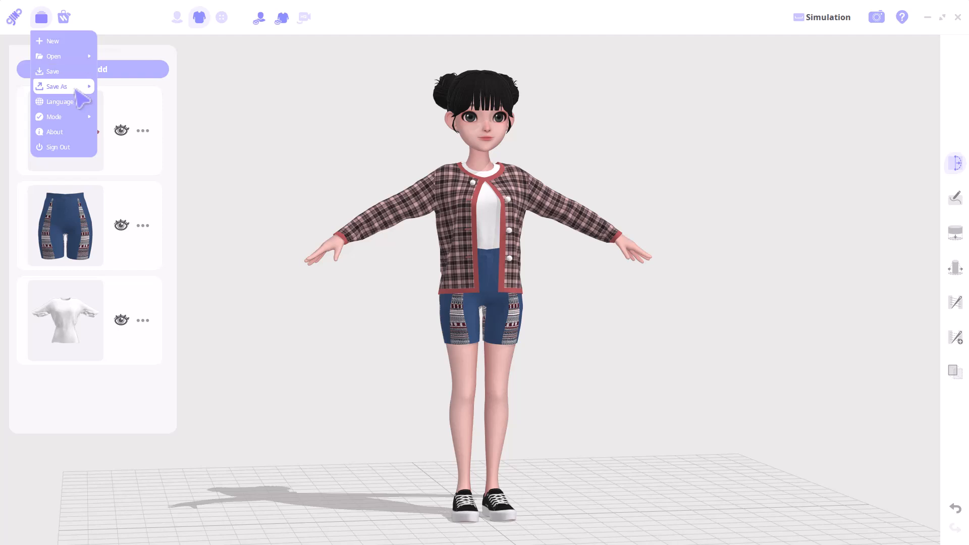
{"action": "mouse_move", "coordinate": [83, 87]}
{"action": "left_click", "coordinate": [301, 177]}
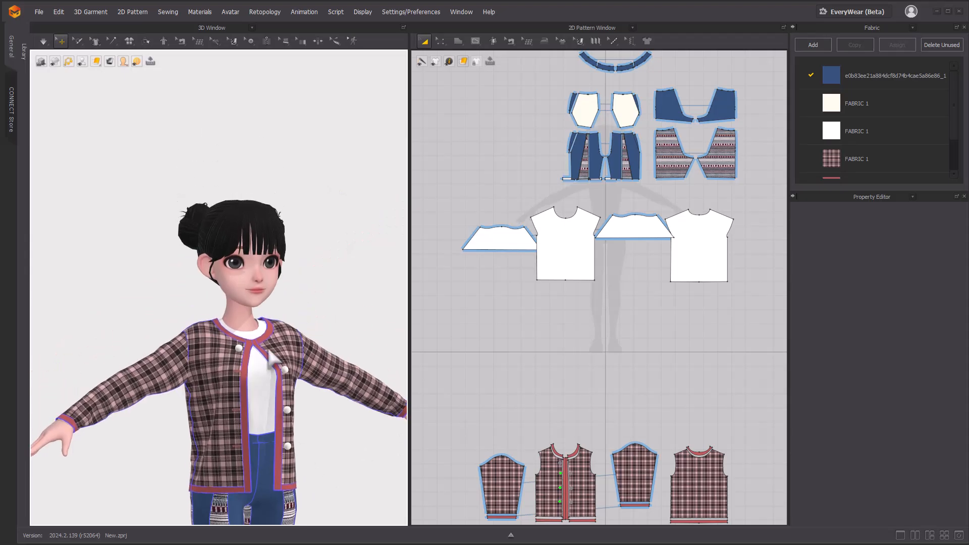
{"action": "right_click_drag", "start_coordinate": [270, 358], "coordinate": [0, 276]}
{"action": "scroll", "coordinate": [163, 393], "scroll_direction": "down", "scroll_amount": 3}
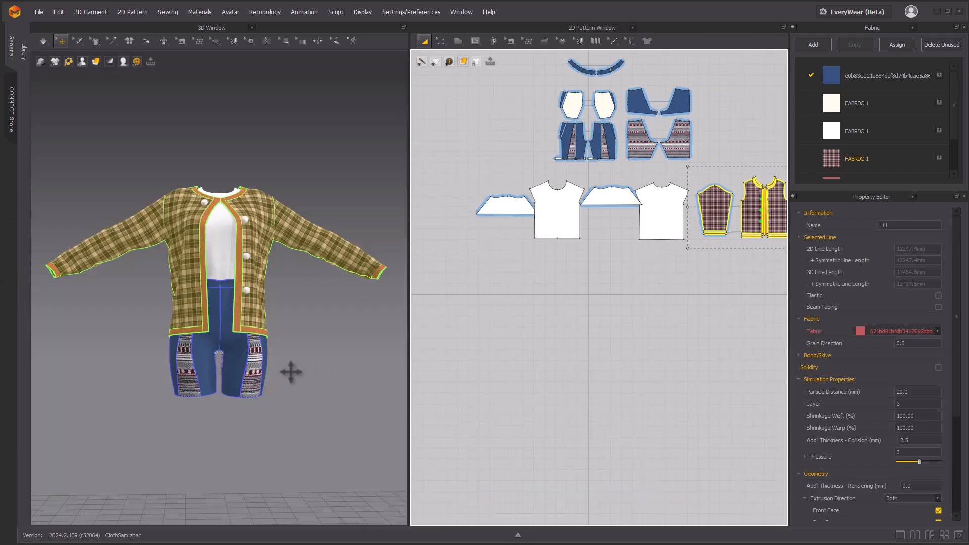
Switch back to JINNY and view the dressed avatar from a different angle
{"action": "right_click_drag", "start_coordinate": [290, 372], "coordinate": [385, 426]}
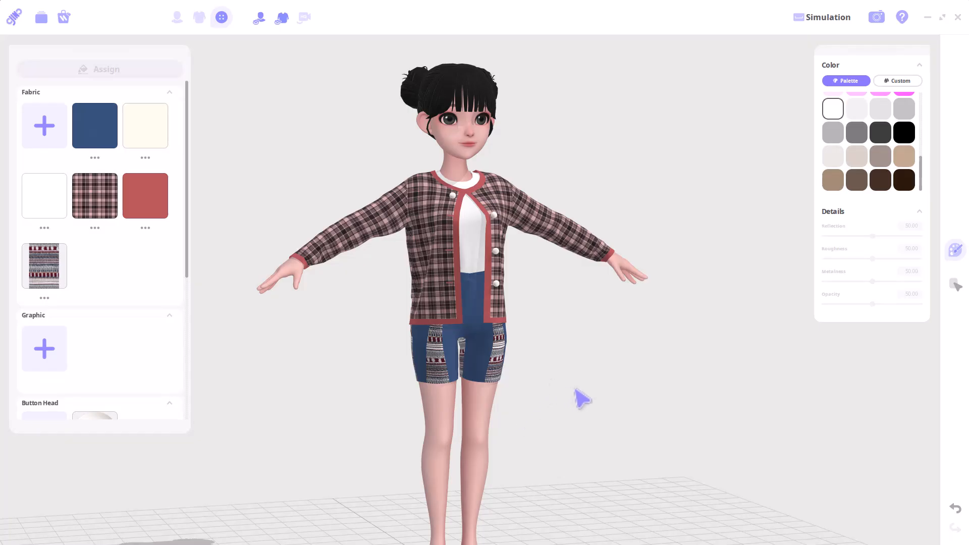
{"action": "right_click_drag", "start_coordinate": [580, 398], "coordinate": [544, 400]}
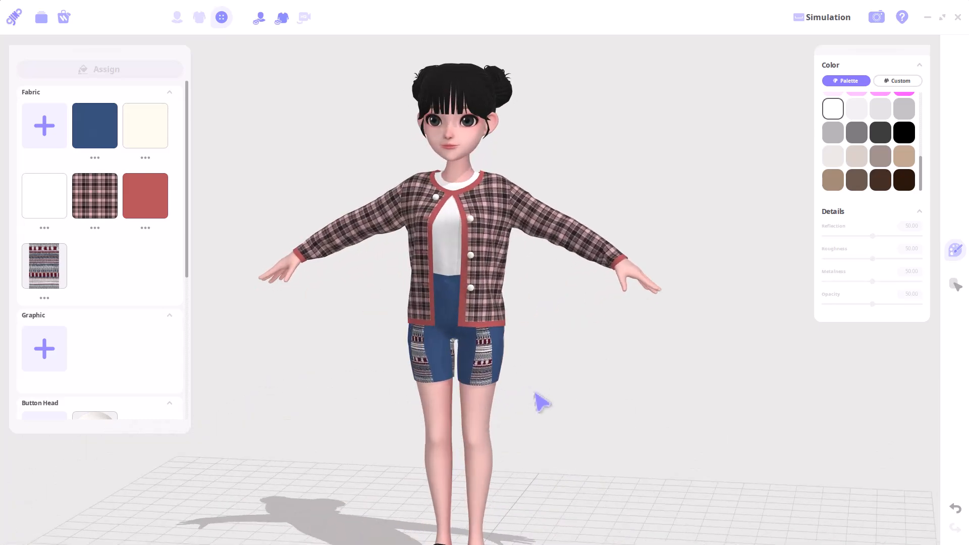
{"action": "left_click", "coordinate": [878, 19]}
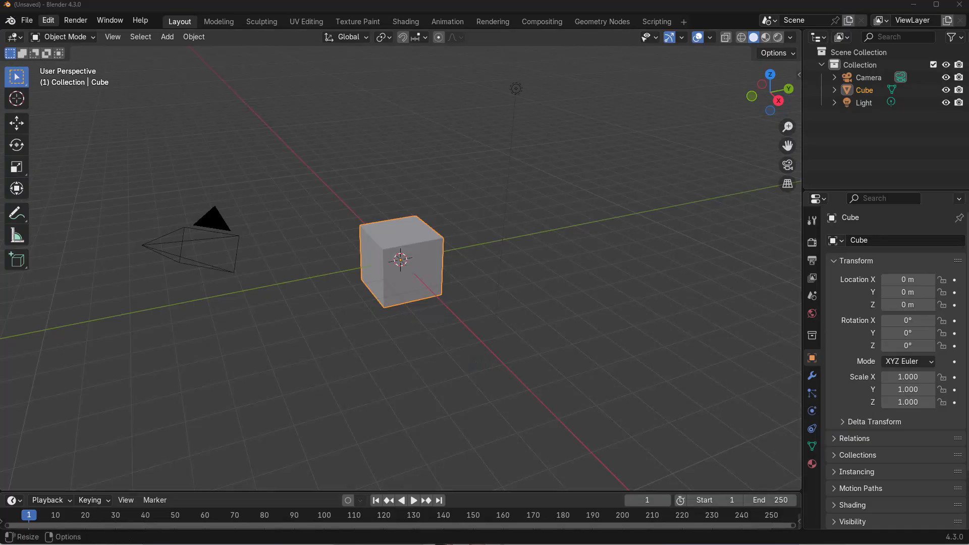
Switch to Blender, start the FBX import of 00102.fbx, and show the armature import options
{"action": "left_click_drag", "start_coordinate": [383, 207], "coordinate": [383, 207]}
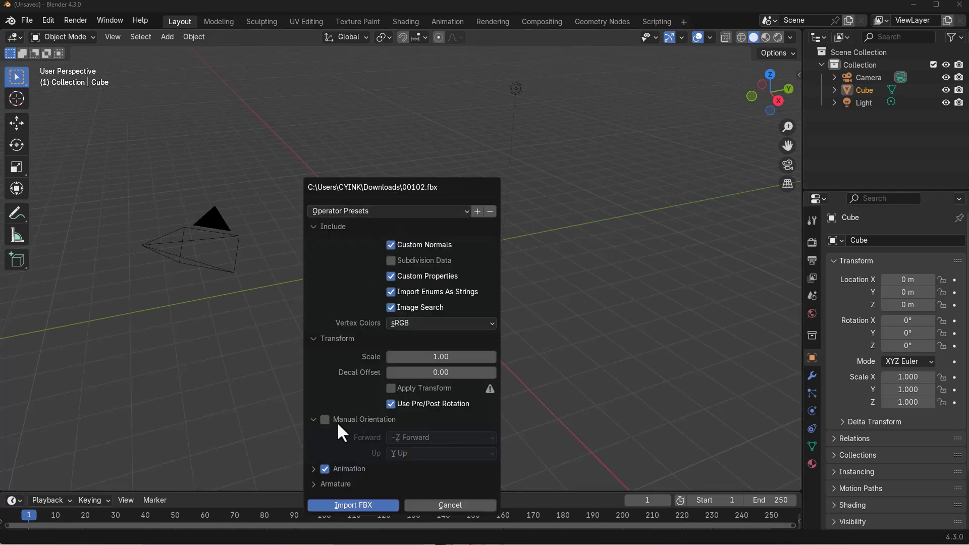
{"action": "left_click", "coordinate": [313, 483]}
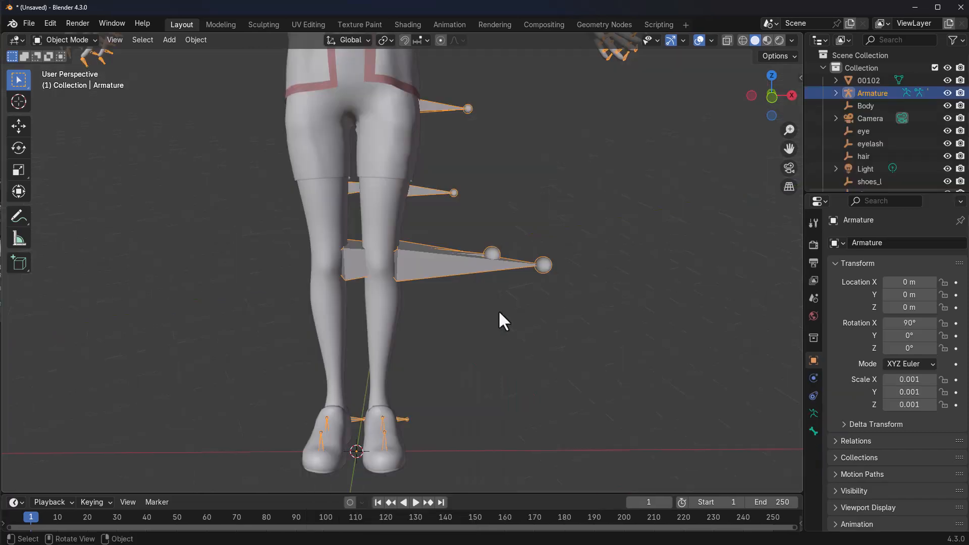
Examine the orientation of the leg bones in the avatar's imported armature
{"action": "left_click_drag", "start_coordinate": [507, 332], "coordinate": [531, 347]}
{"action": "middle_click_drag", "start_coordinate": [524, 346], "coordinate": [475, 324]}
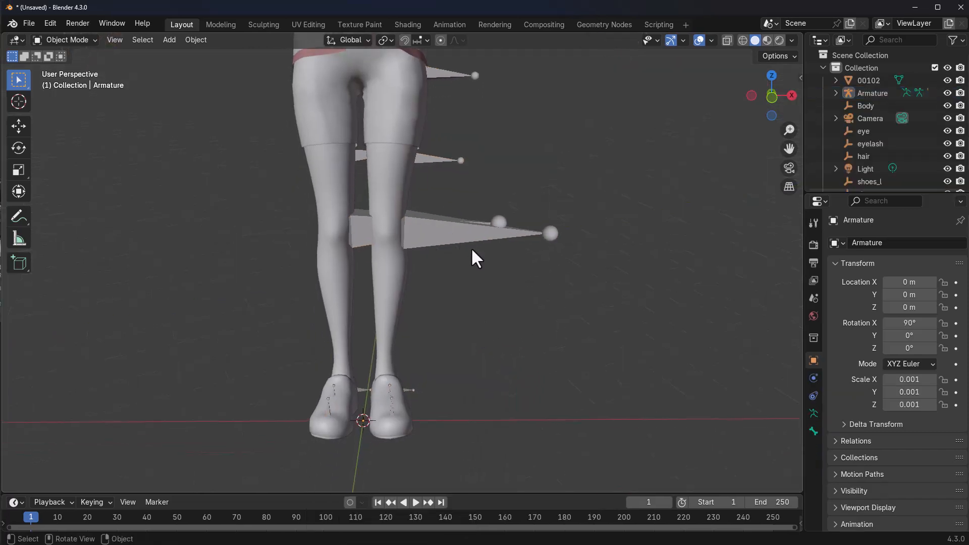
{"action": "scroll", "coordinate": [452, 233], "scroll_direction": "up", "scroll_amount": 5}
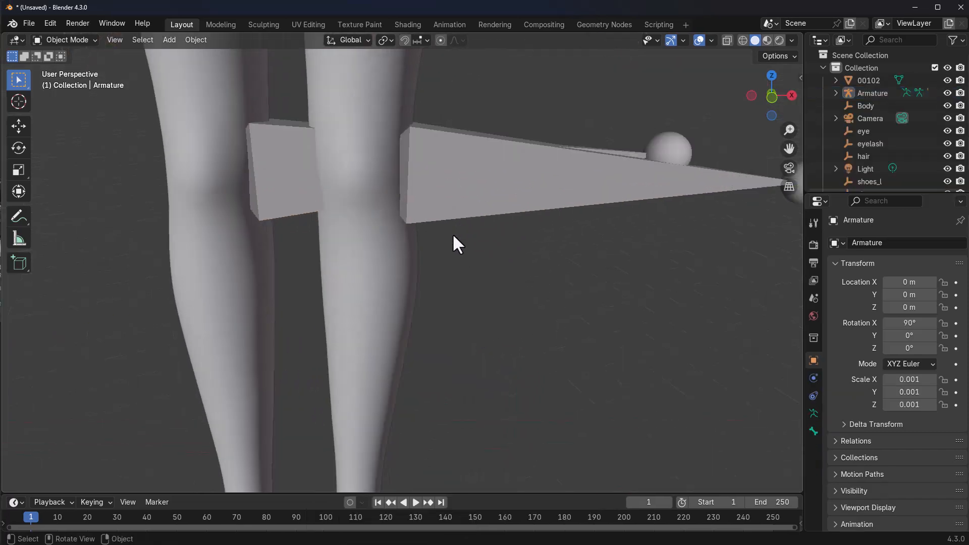
{"action": "left_click", "coordinate": [472, 178]}
{"action": "middle_click_drag", "start_coordinate": [463, 188], "coordinate": [471, 235]}
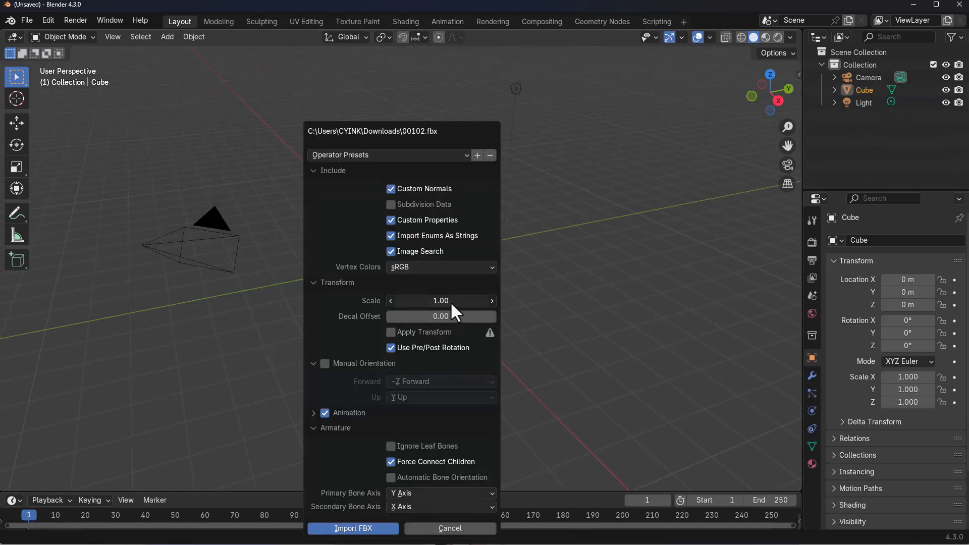
Import 00102.fbx with a scale of 10 and Force Connect Children enabled
{"action": "left_click", "coordinate": [455, 303]}
{"action": "type", "text": "10"}
{"action": "key", "text": "Return"}
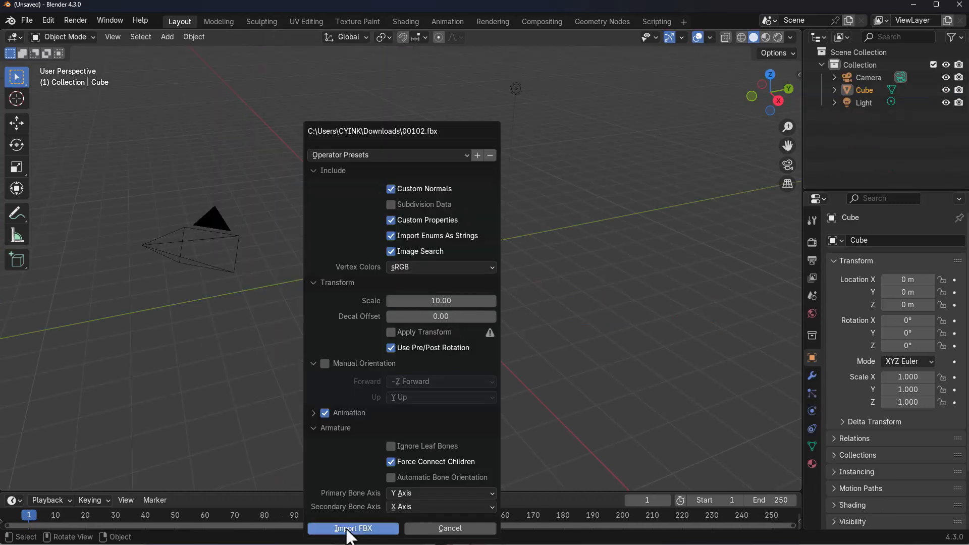
{"action": "left_click", "coordinate": [353, 528]}
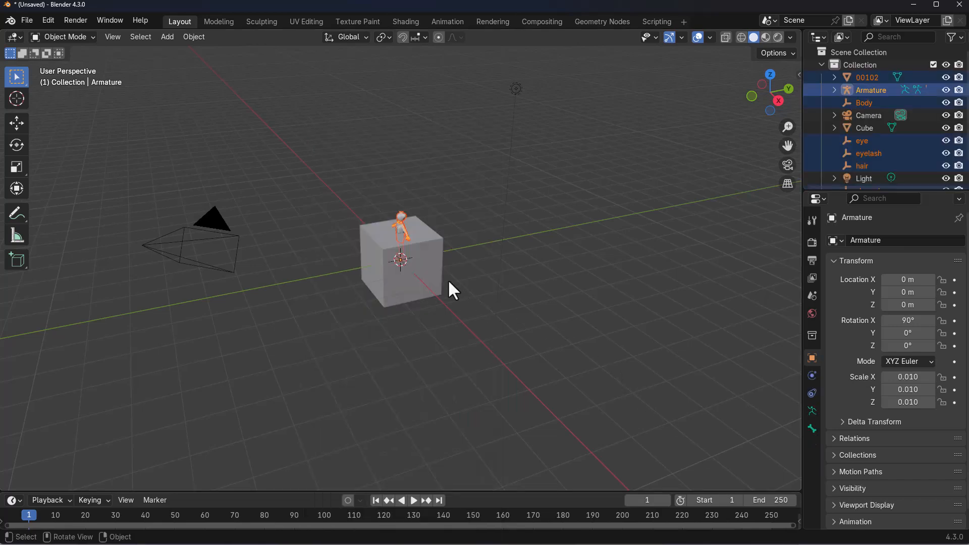
Delete the default cube that surrounds the imported avatar
{"action": "scroll", "coordinate": [394, 213], "scroll_direction": "up", "scroll_amount": 3}
{"action": "left_click", "coordinate": [438, 220]}
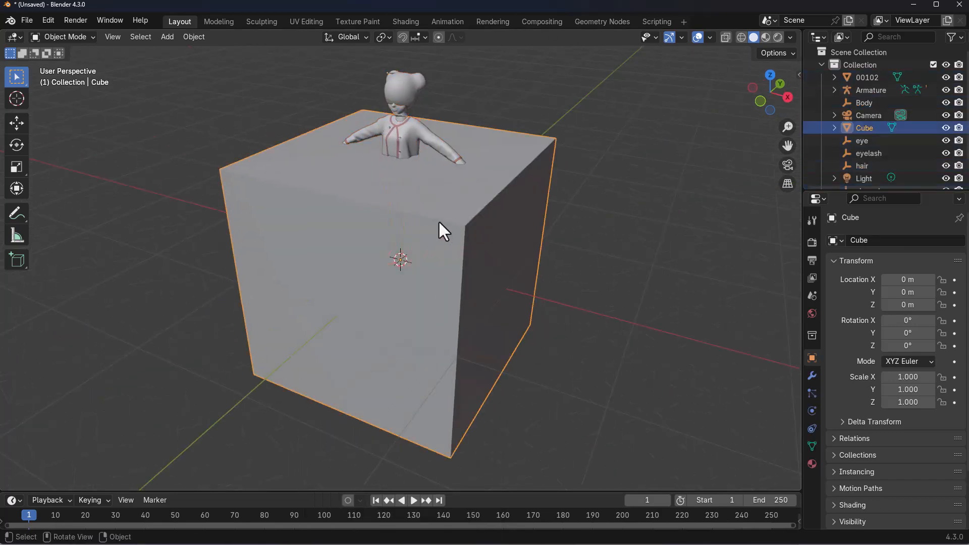
{"action": "key", "text": "Delete"}
Inspect the imported avatar's hair, face, jacket and legs up close
{"action": "middle_click_drag", "start_coordinate": [439, 223], "coordinate": [510, 252]}
{"action": "scroll", "coordinate": [479, 316], "scroll_direction": "up", "scroll_amount": 3}
{"action": "left_click", "coordinate": [461, 381]}
{"action": "scroll", "coordinate": [457, 333], "scroll_direction": "up", "scroll_amount": 6}
{"action": "left_click", "coordinate": [515, 116]}
{"action": "middle_click_drag", "start_coordinate": [517, 121], "coordinate": [383, 198]}
{"action": "scroll", "coordinate": [541, 256], "scroll_direction": "down", "scroll_amount": 5}
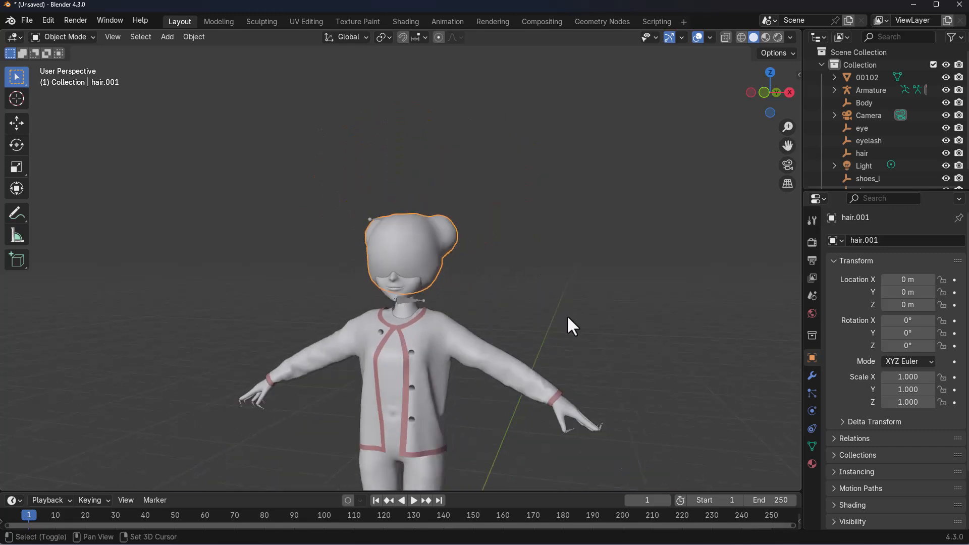
{"action": "middle_click_drag", "start_coordinate": [567, 314], "coordinate": [554, 243], "text": "shift"}
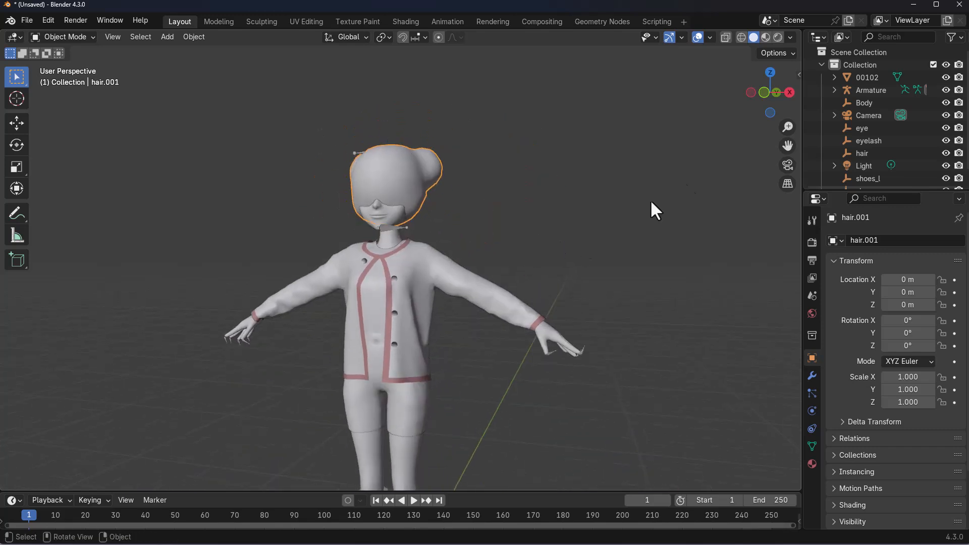
Switch the viewport to rendered shading and inspect the textured avatar from several angles
{"action": "left_click", "coordinate": [777, 37]}
{"action": "middle_click_drag", "start_coordinate": [588, 323], "coordinate": [543, 339]}
{"action": "left_click", "coordinate": [563, 304]}
{"action": "middle_click_drag", "start_coordinate": [383, 276], "coordinate": [437, 270]}
{"action": "scroll", "coordinate": [437, 271], "scroll_direction": "up", "scroll_amount": 1}
{"action": "scroll", "coordinate": [438, 272], "scroll_direction": "up", "scroll_amount": 5}
{"action": "scroll", "coordinate": [438, 272], "scroll_direction": "down", "scroll_amount": 2}
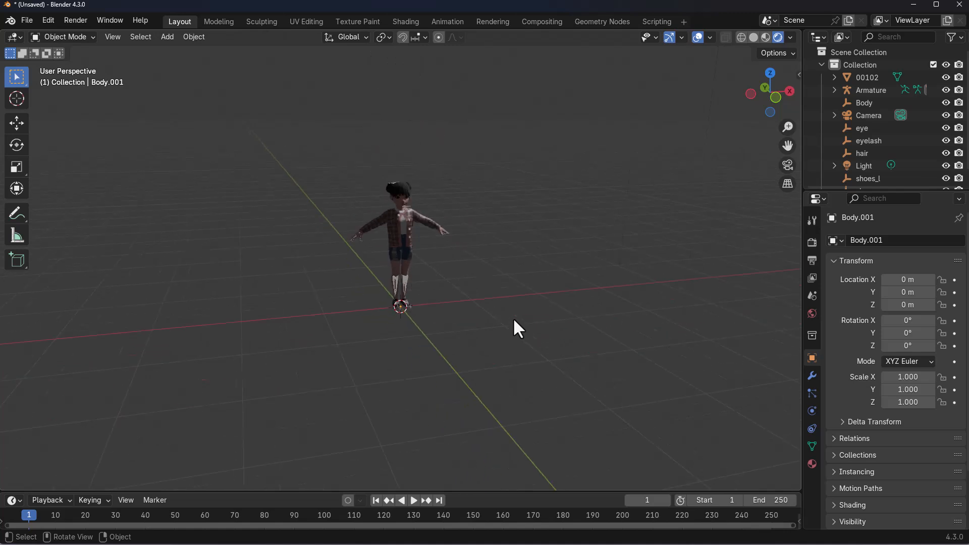
{"action": "middle_click_drag", "start_coordinate": [514, 320], "coordinate": [281, 274]}
{"action": "scroll", "coordinate": [412, 352], "scroll_direction": "up", "scroll_amount": 5}
{"action": "scroll", "coordinate": [413, 353], "scroll_direction": "up", "scroll_amount": 4}
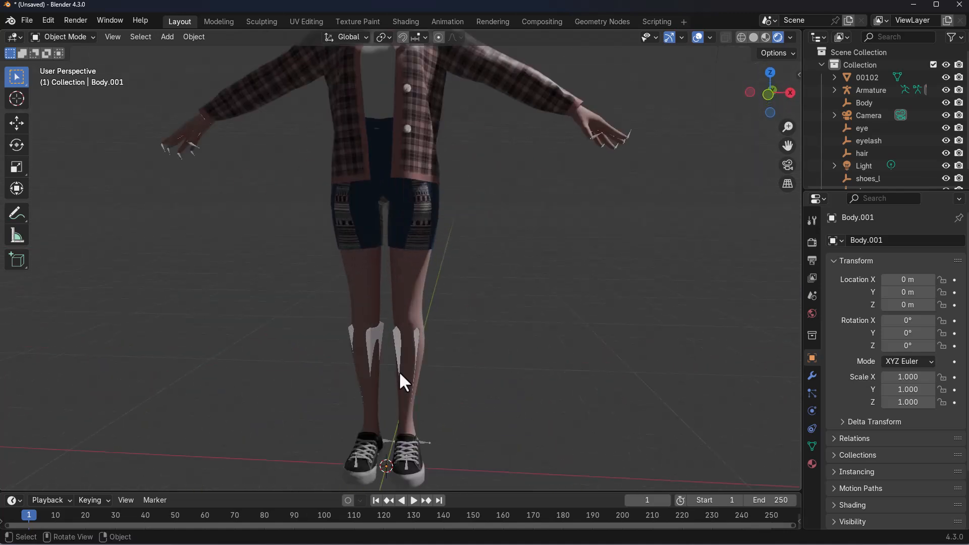
Select the avatar's armature and switch it to Pose Mode
{"action": "left_click", "coordinate": [394, 341]}
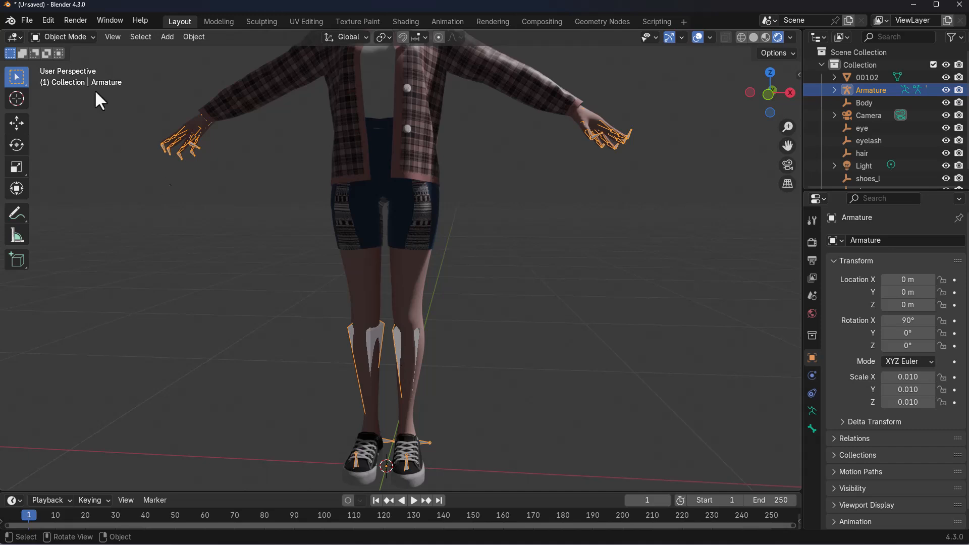
{"action": "left_click", "coordinate": [42, 36]}
{"action": "left_click", "coordinate": [68, 79]}
{"action": "scroll", "coordinate": [521, 361], "scroll_direction": "down", "scroll_amount": 3}
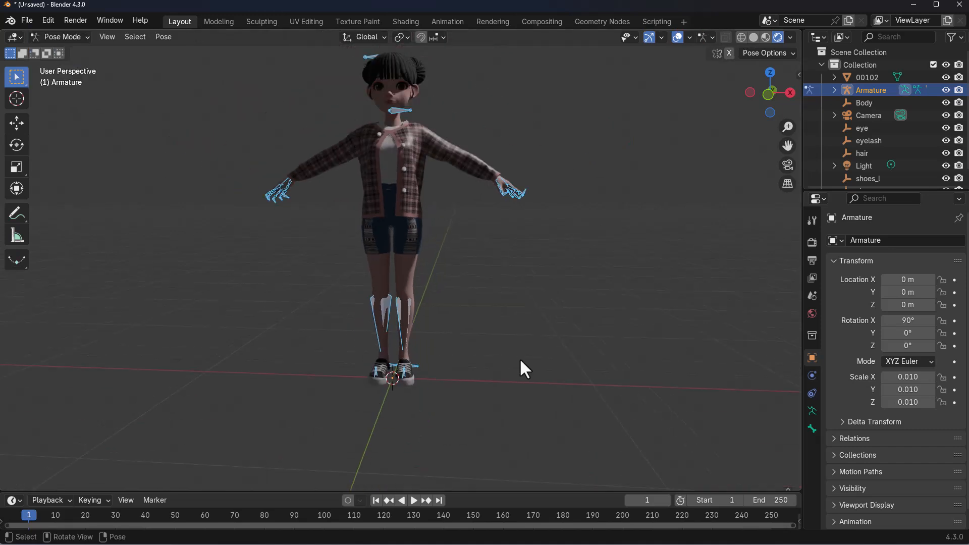
Try rotating the Left_shin bone with the Rotate tool to test the leg's deformation
{"action": "left_click", "coordinate": [392, 303]}
{"action": "left_click", "coordinate": [396, 306]}
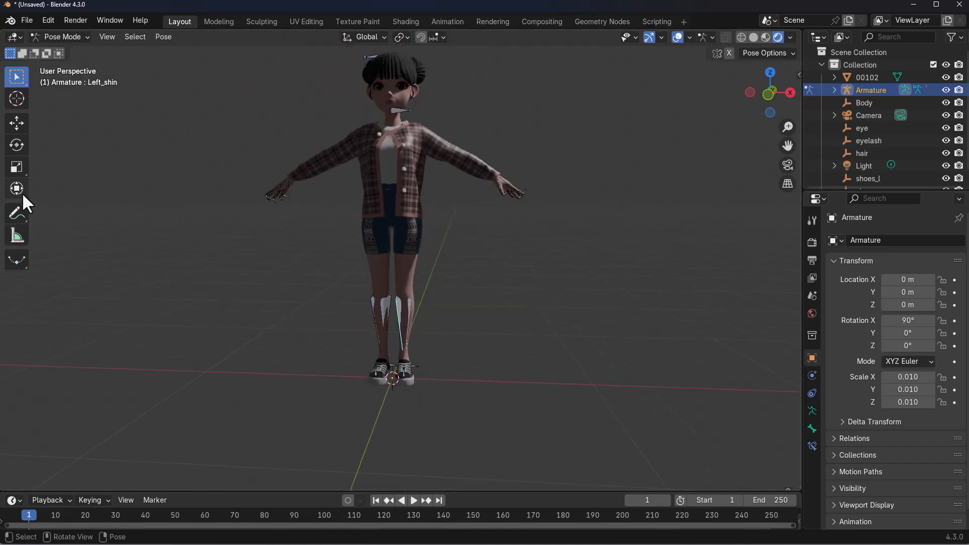
{"action": "left_click", "coordinate": [19, 146]}
{"action": "middle_click_drag", "start_coordinate": [656, 428], "coordinate": [516, 398]}
{"action": "left_click_drag", "start_coordinate": [352, 285], "coordinate": [310, 304]}
Try rotating the avatar's left arm bone about the global Y axis to test how the sleeve follows
{"action": "middle_click_drag", "start_coordinate": [519, 252], "coordinate": [573, 272]}
{"action": "scroll", "coordinate": [467, 268], "scroll_direction": "up", "scroll_amount": 5}
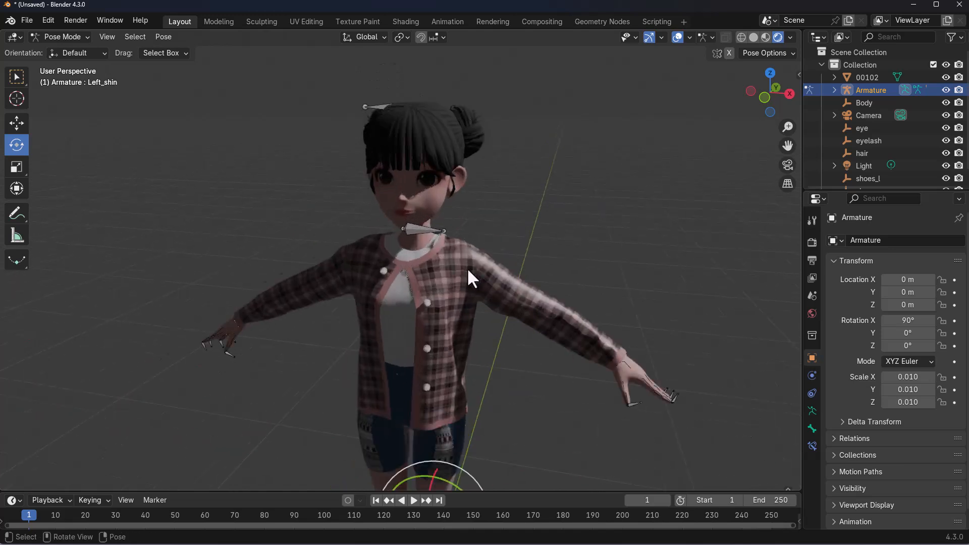
{"action": "scroll", "coordinate": [468, 267], "scroll_direction": "up", "scroll_amount": 2}
{"action": "key", "text": "r"}
{"action": "key", "text": "y"}
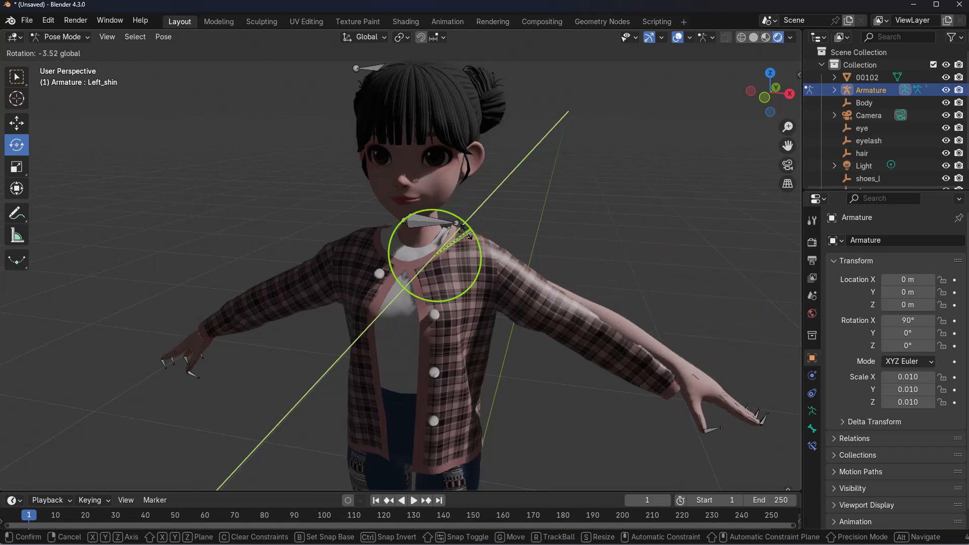
{"action": "left_click", "coordinate": [506, 241]}
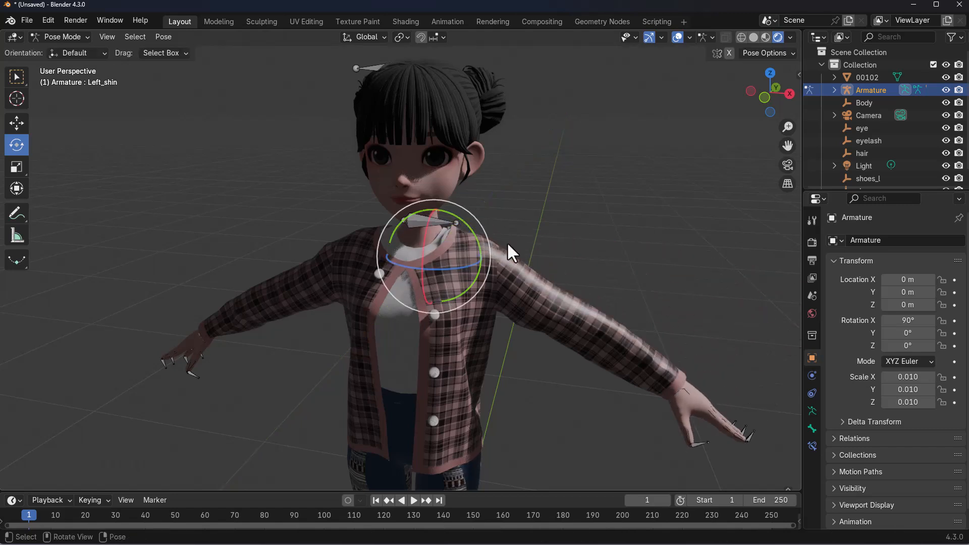
Return the armature from Pose Mode to Object Mode
{"action": "left_click", "coordinate": [76, 37]}
{"action": "left_click", "coordinate": [71, 50]}
{"action": "scroll", "coordinate": [423, 298], "scroll_direction": "down", "scroll_amount": 3}
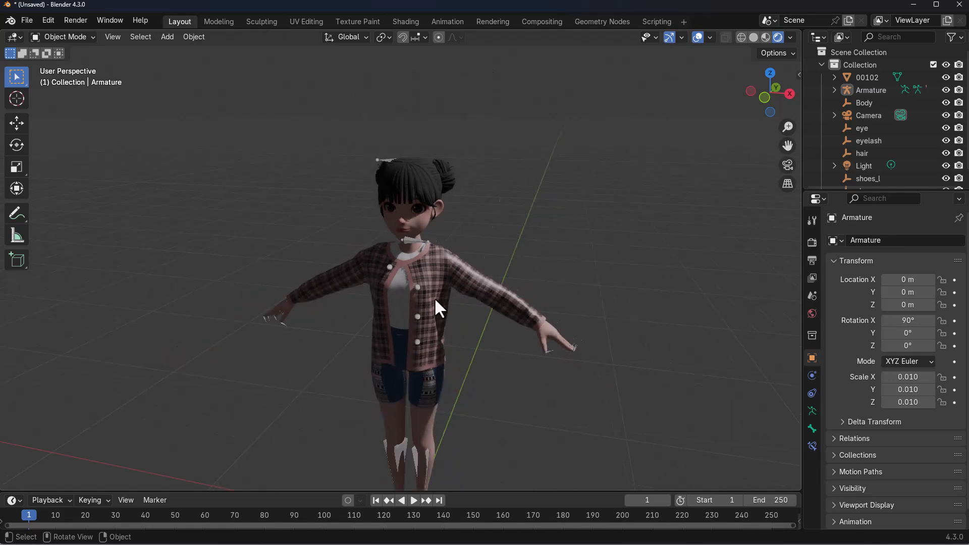
Select the body mesh together with the garment mesh 00102 and switch to Weight Paint mode
{"action": "scroll", "coordinate": [426, 305], "scroll_direction": "up", "scroll_amount": 4}
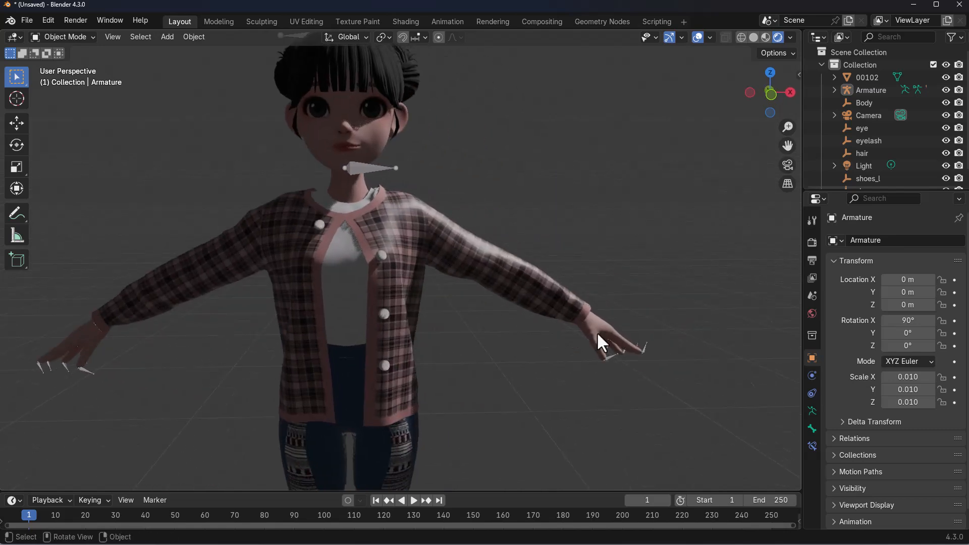
{"action": "left_click", "coordinate": [598, 353]}
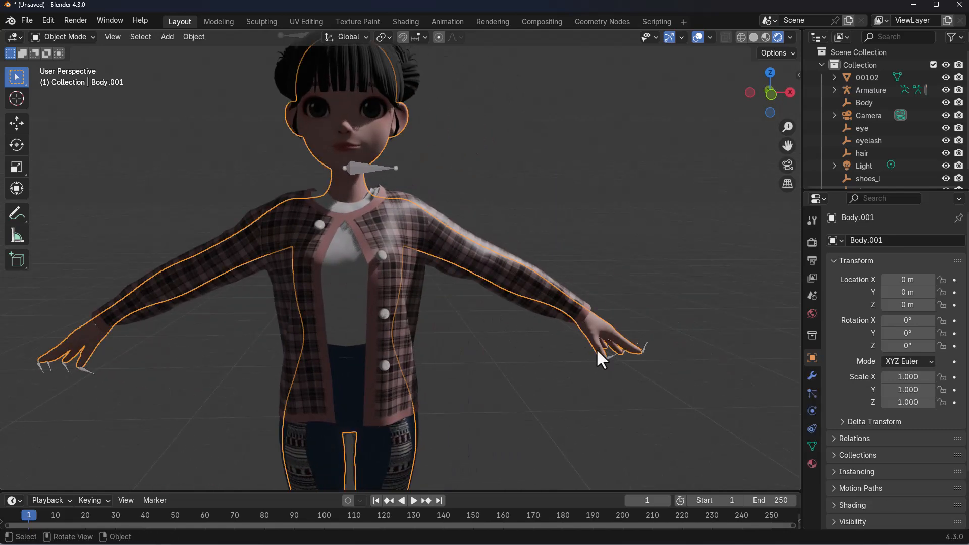
{"action": "left_click", "coordinate": [419, 287]}
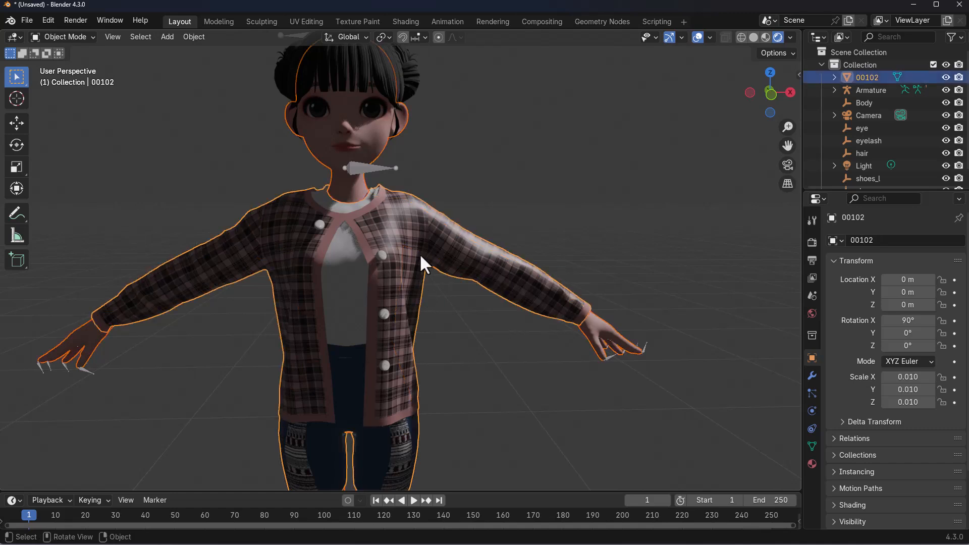
{"action": "left_click", "coordinate": [64, 38]}
{"action": "left_click", "coordinate": [63, 35]}
{"action": "left_click", "coordinate": [63, 35]}
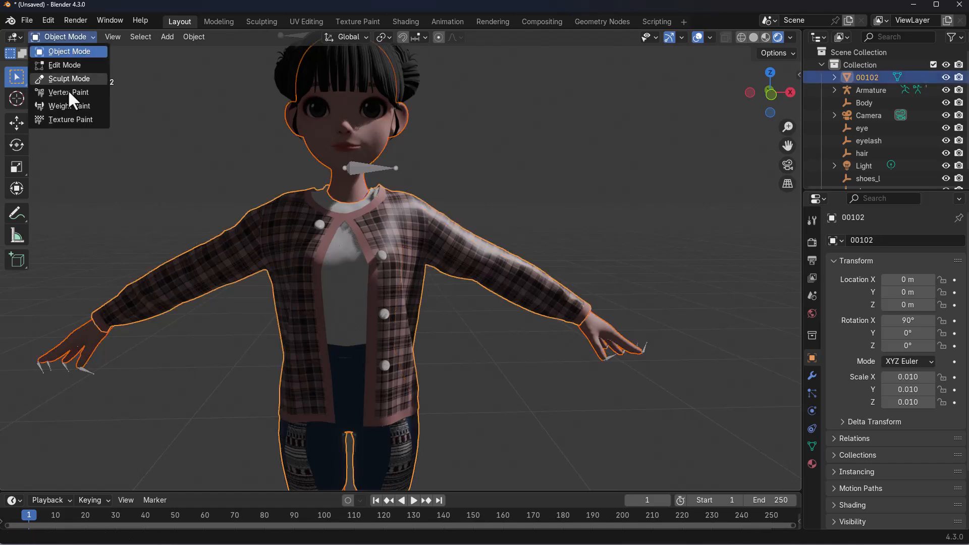
{"action": "left_click", "coordinate": [61, 104]}
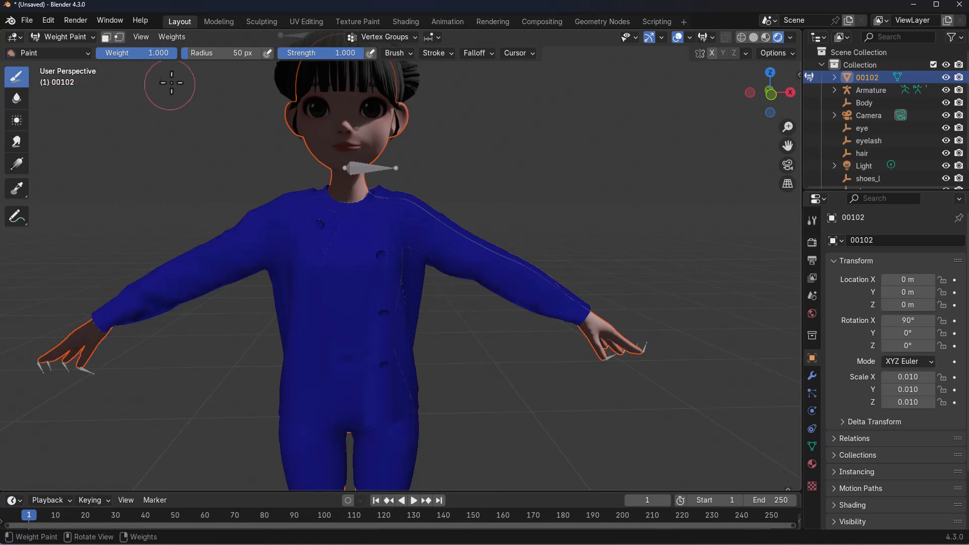
Transfer the body's weights to the garment mesh using Nearest Face Interpolated vertex mapping and source layers By Name
{"action": "left_click", "coordinate": [171, 37]}
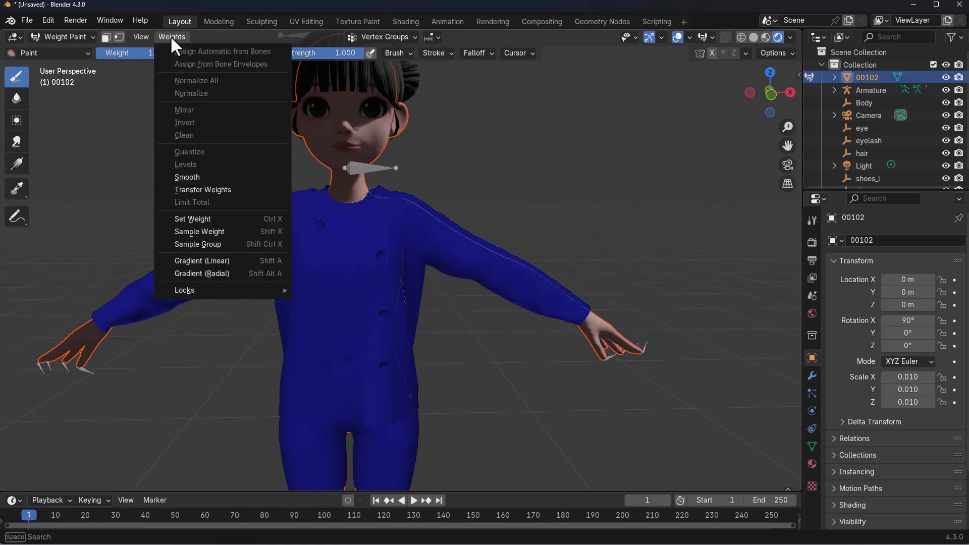
{"action": "left_click", "coordinate": [199, 190]}
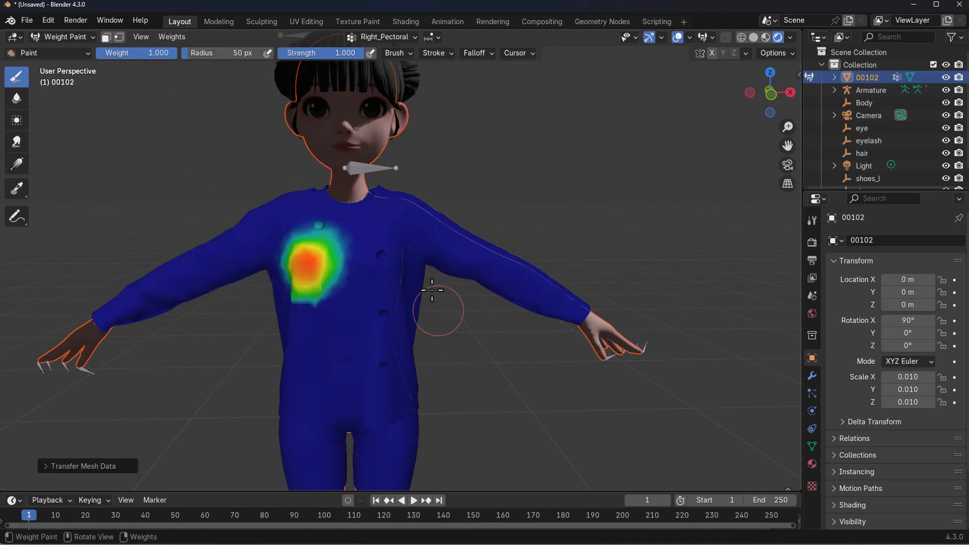
{"action": "left_click", "coordinate": [64, 467]}
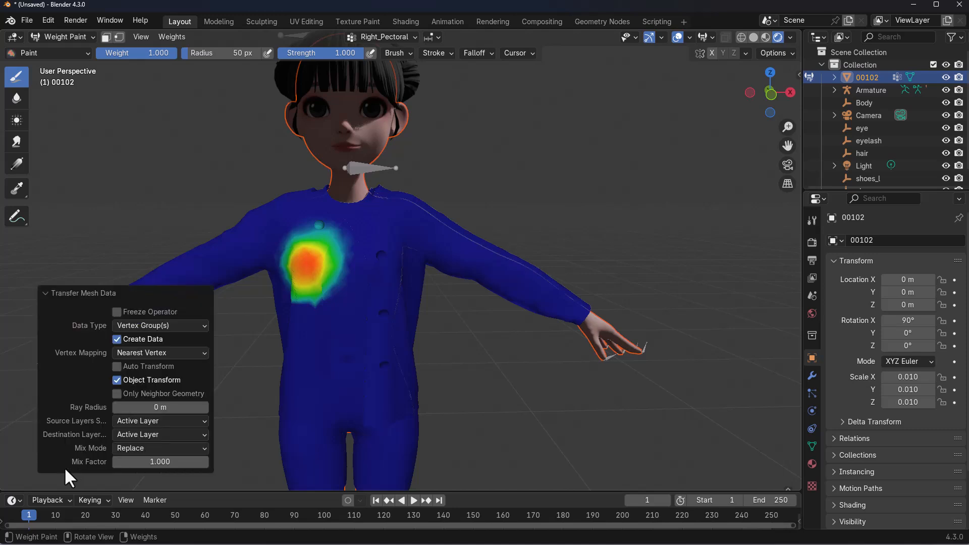
{"action": "left_click", "coordinate": [149, 353]}
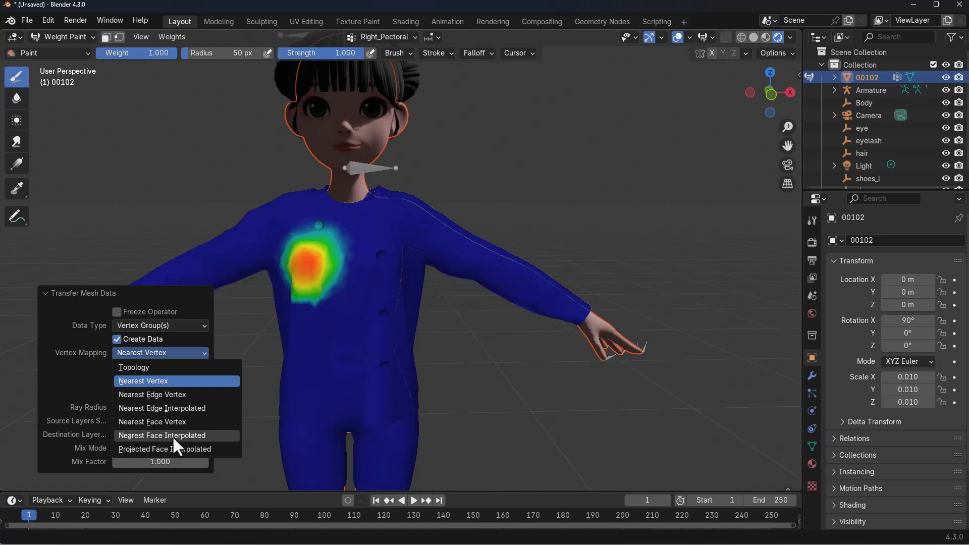
{"action": "left_click", "coordinate": [183, 434]}
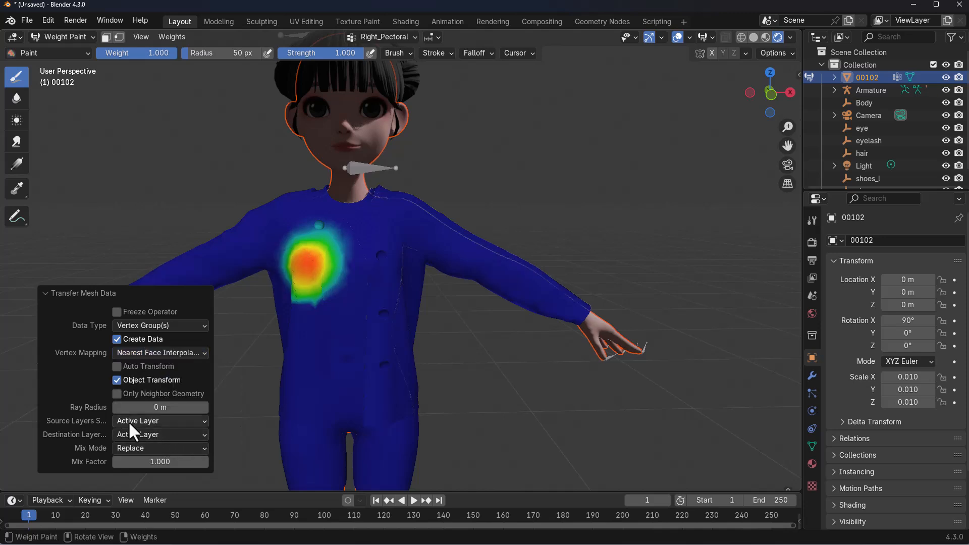
{"action": "left_click", "coordinate": [132, 422]}
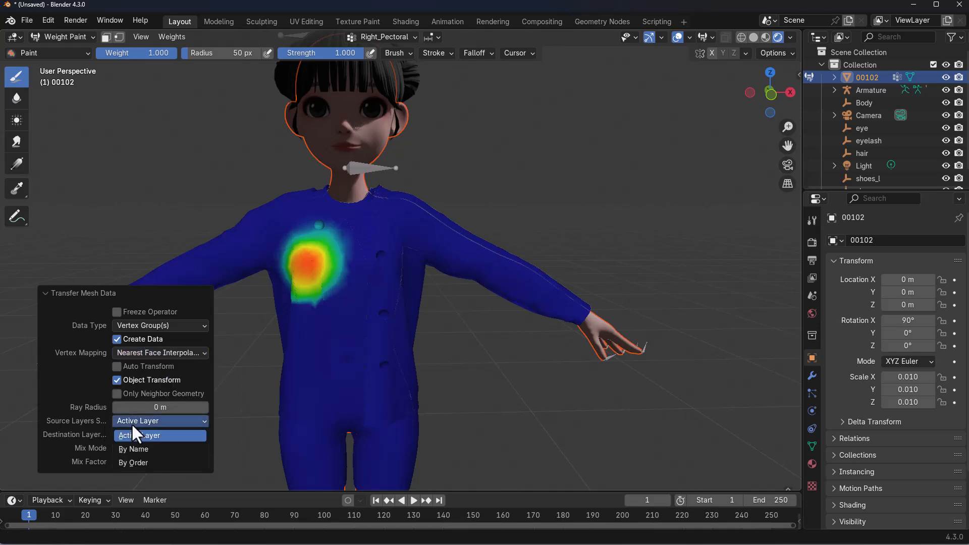
{"action": "left_click", "coordinate": [129, 449]}
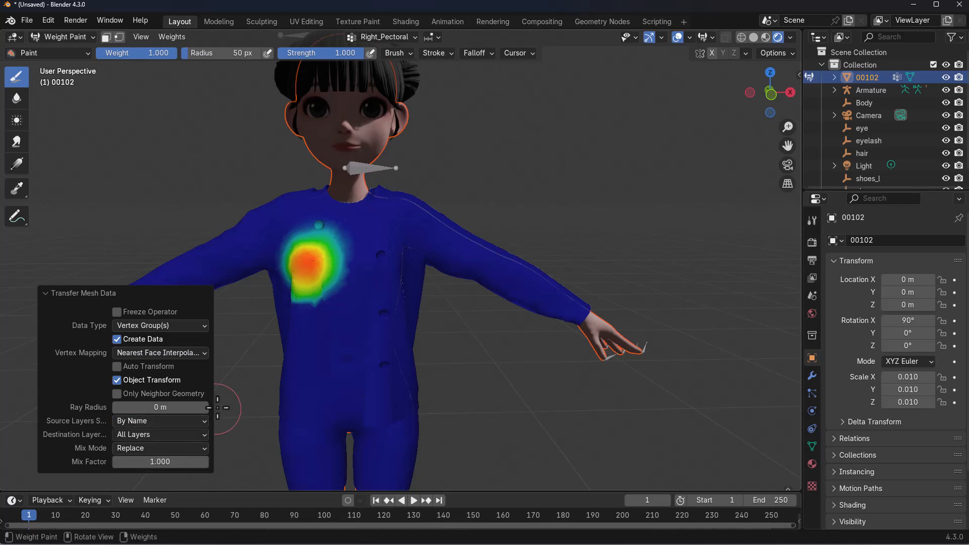
Return to Object Mode and select only the garment mesh 00102
{"action": "left_click", "coordinate": [66, 37]}
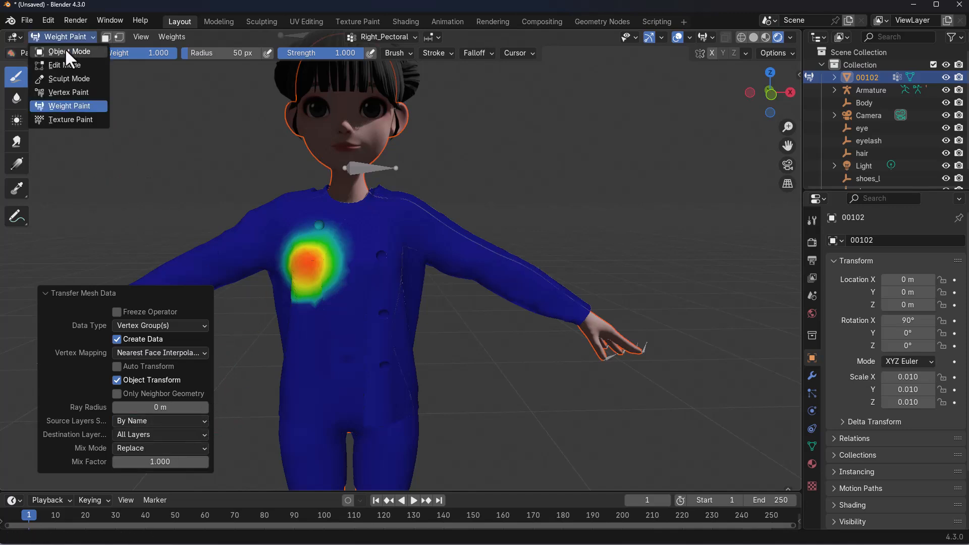
{"action": "left_click", "coordinate": [64, 51]}
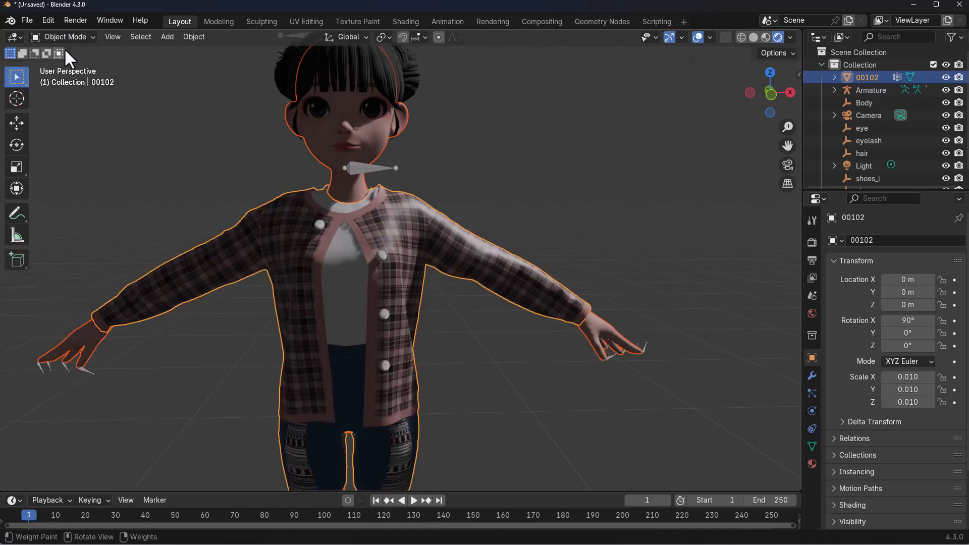
{"action": "left_click", "coordinate": [402, 244]}
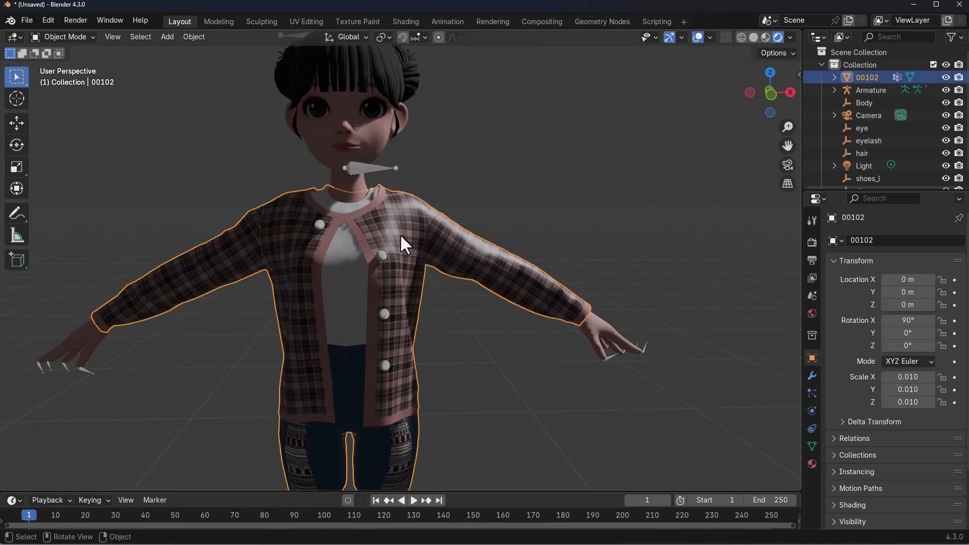
Add an Armature modifier to the garment mesh 00102 and set its target object to Armature
{"action": "left_click", "coordinate": [812, 375]}
{"action": "left_click", "coordinate": [883, 241]}
{"action": "left_click", "coordinate": [880, 240]}
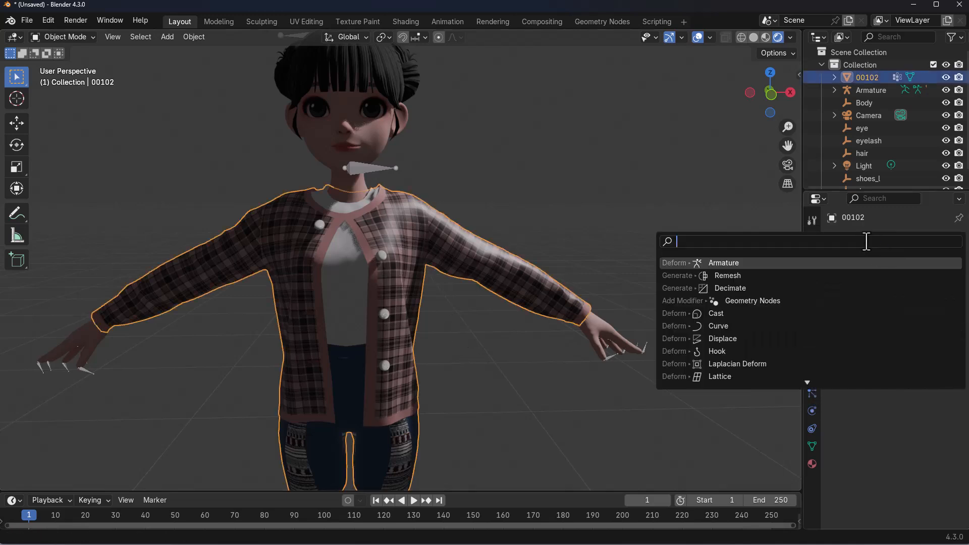
{"action": "type", "text": "ama"}
{"action": "key", "text": "Return"}
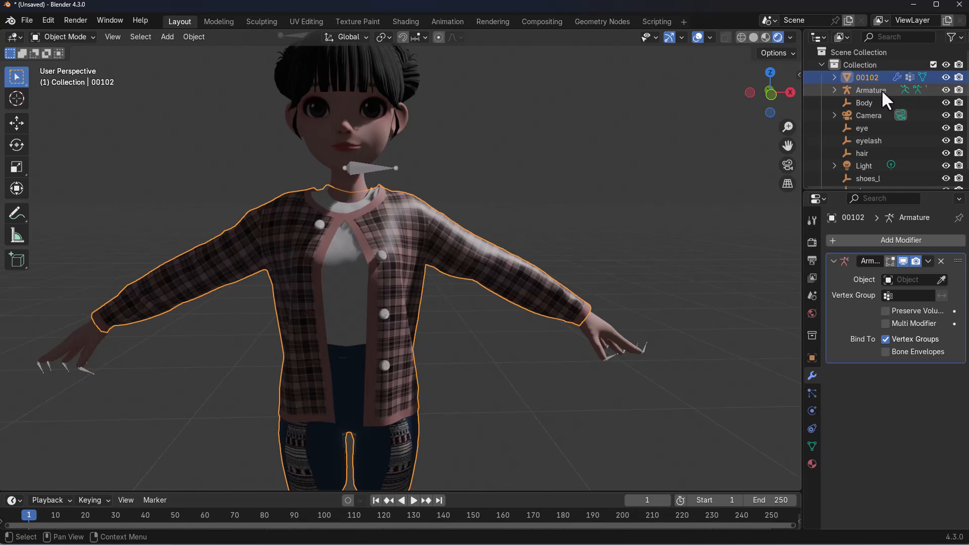
{"action": "left_click", "coordinate": [914, 280]}
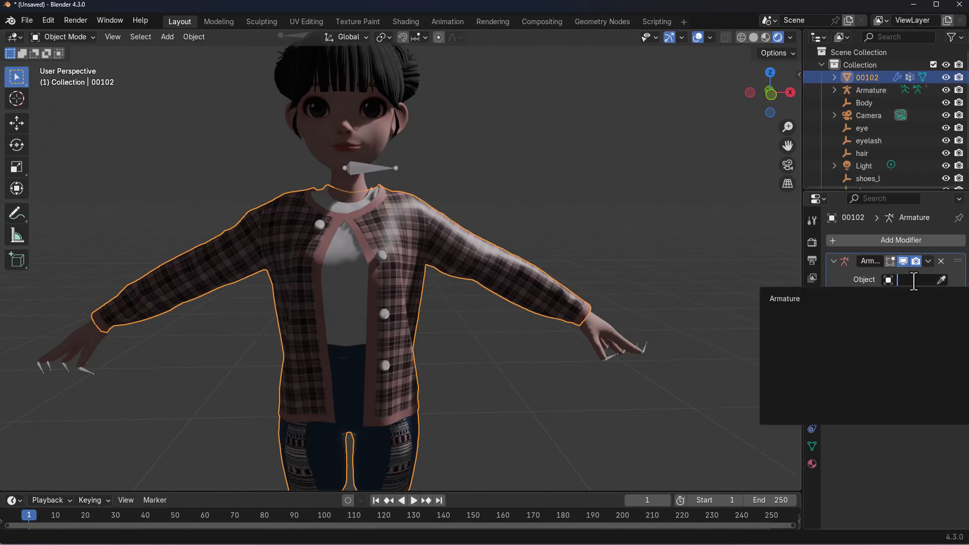
{"action": "left_click", "coordinate": [797, 298]}
Select the armature through its leg bones and switch it to Pose Mode
{"action": "scroll", "coordinate": [505, 396], "scroll_direction": "down", "scroll_amount": 3}
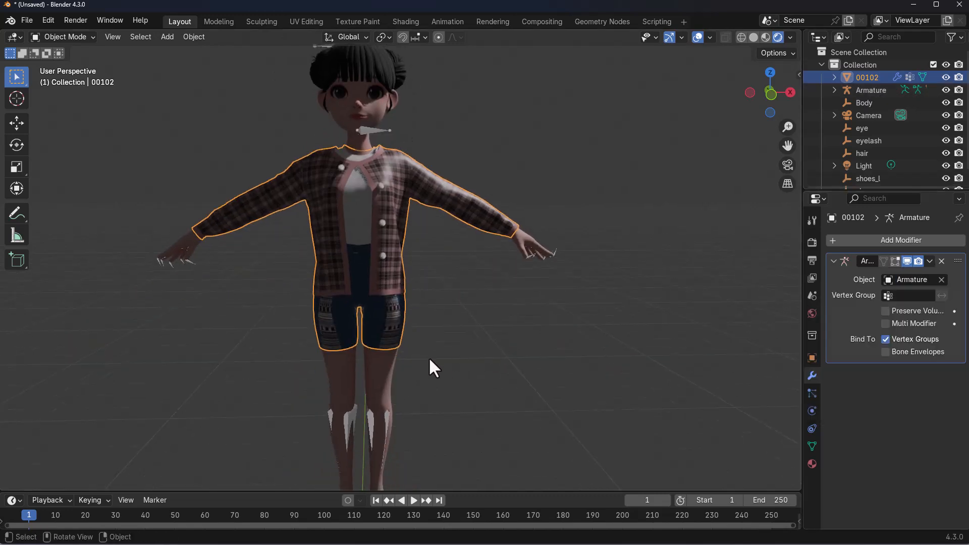
{"action": "left_click", "coordinate": [370, 422]}
{"action": "left_click", "coordinate": [63, 37]}
{"action": "left_click", "coordinate": [66, 78]}
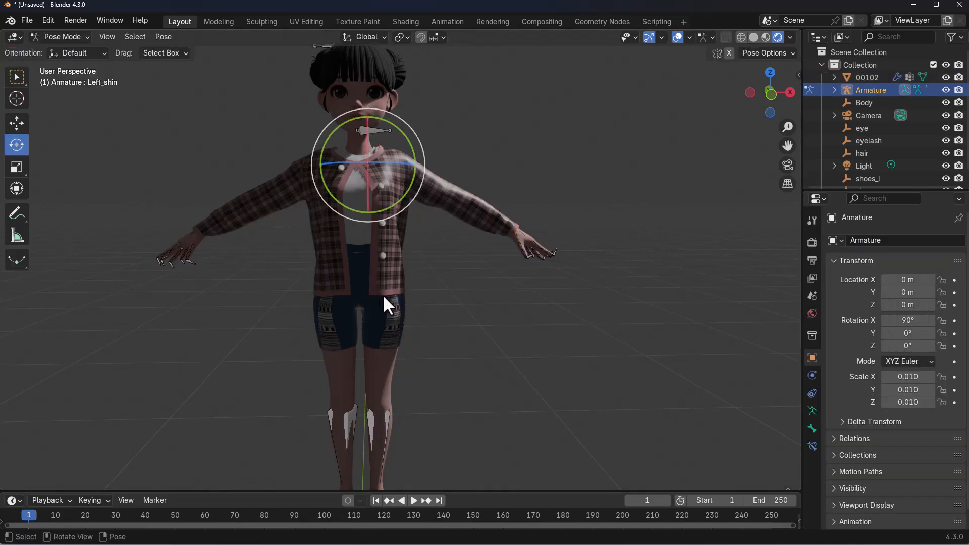
Try trackball-rotating the bone at the waist to test how the garment follows the armature
{"action": "left_click", "coordinate": [373, 332]}
{"action": "left_click_drag", "start_coordinate": [429, 274], "coordinate": [439, 254]}
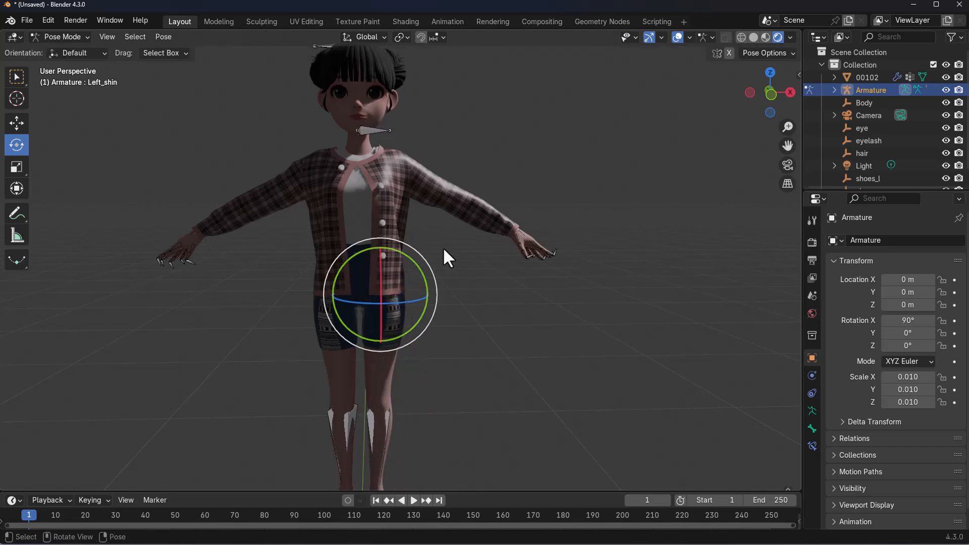
{"action": "key", "text": "r"}
{"action": "key", "text": "r"}
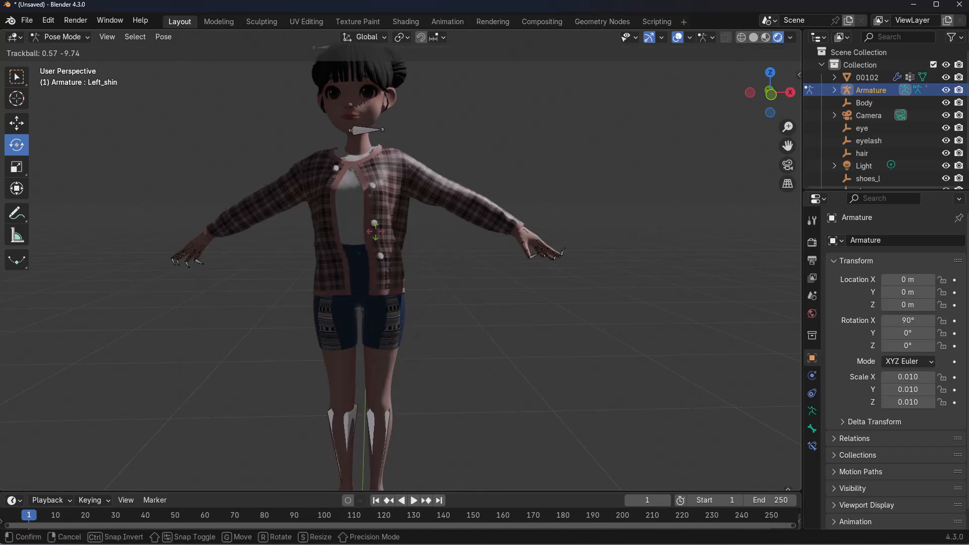
{"action": "mouse_move", "coordinate": [390, 234]}
{"action": "left_mouse_down"}
{"action": "mouse_move", "coordinate": [372, 224]}
{"action": "mouse_move", "coordinate": [363, 234]}
{"action": "mouse_move", "coordinate": [381, 233]}
{"action": "left_mouse_up"}
{"action": "key", "text": "ctrl+z"}
Return the armature to Object Mode and select the garment mesh 00102
{"action": "middle_click_drag", "start_coordinate": [467, 349], "coordinate": [484, 399]}
{"action": "scroll", "coordinate": [469, 371], "scroll_direction": "up", "scroll_amount": 2}
{"action": "middle_click_drag", "start_coordinate": [429, 302], "coordinate": [518, 343], "text": "shift"}
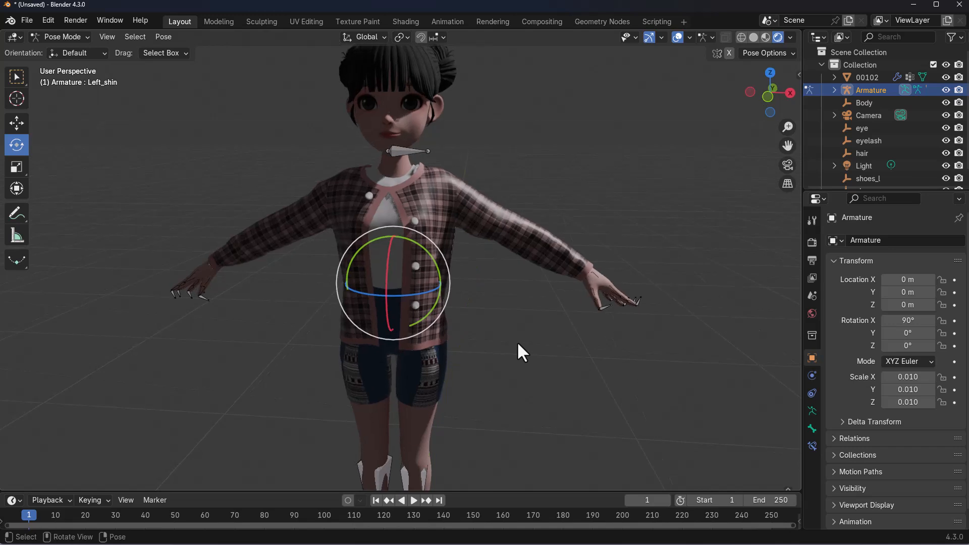
{"action": "middle_click_drag", "start_coordinate": [516, 340], "coordinate": [490, 297]}
{"action": "left_click", "coordinate": [72, 38]}
{"action": "left_click", "coordinate": [63, 51]}
{"action": "middle_click_drag", "start_coordinate": [153, 293], "coordinate": [406, 256]}
{"action": "left_click", "coordinate": [406, 256]}
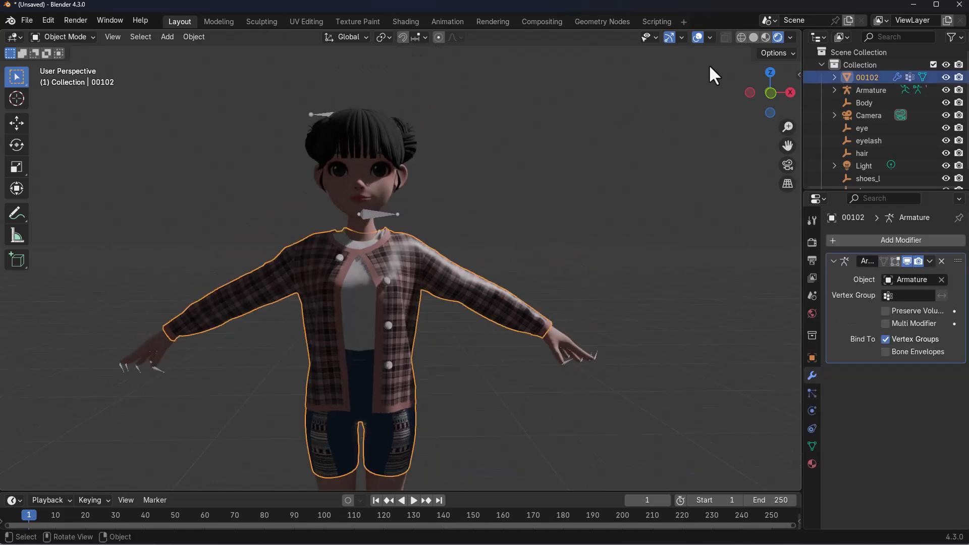
Show the wireframe overlay and examine the mesh topology of the cardigan's shoulder and sleeve
{"action": "left_click", "coordinate": [708, 37]}
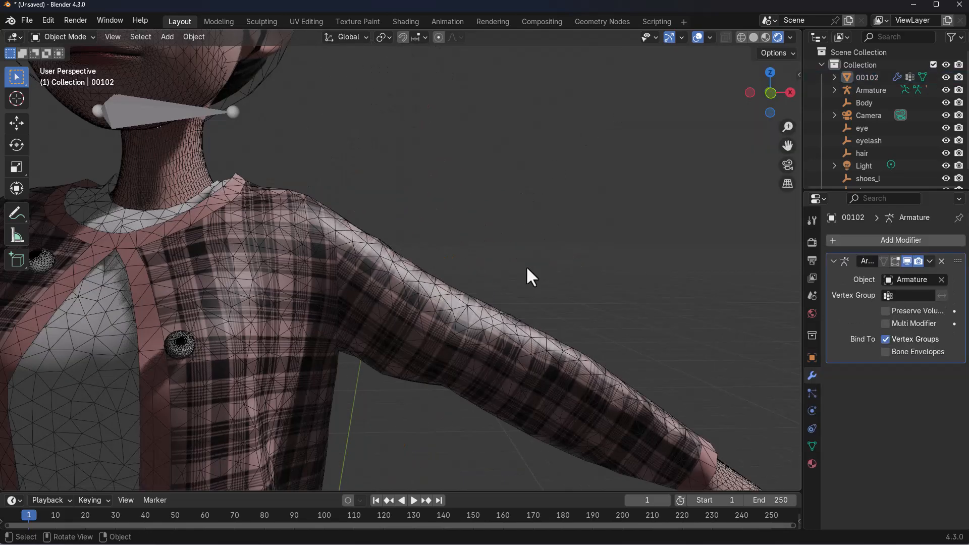
{"action": "scroll", "coordinate": [526, 266], "scroll_direction": "down", "scroll_amount": 6}
{"action": "middle_click_drag", "start_coordinate": [526, 265], "coordinate": [478, 306]}
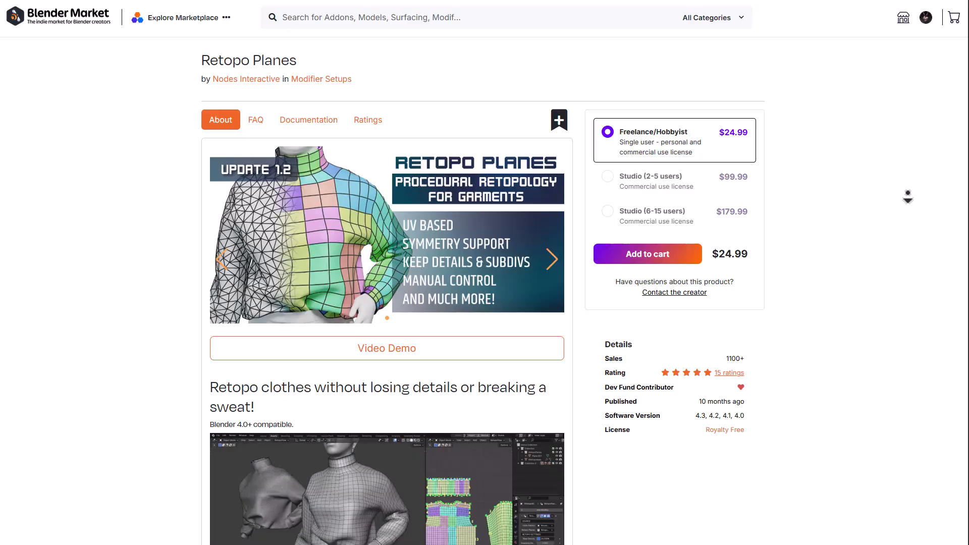
Switch to the Retopo Planes page on Blender Market and read through its feature descriptions and demo videos
{"action": "middle_click", "coordinate": [908, 201]}
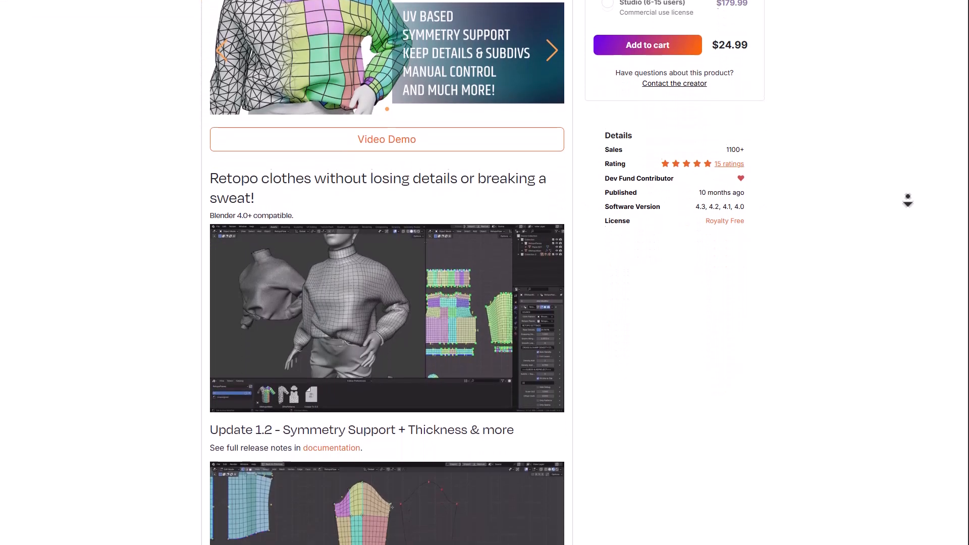
{"action": "middle_click", "coordinate": [908, 199]}
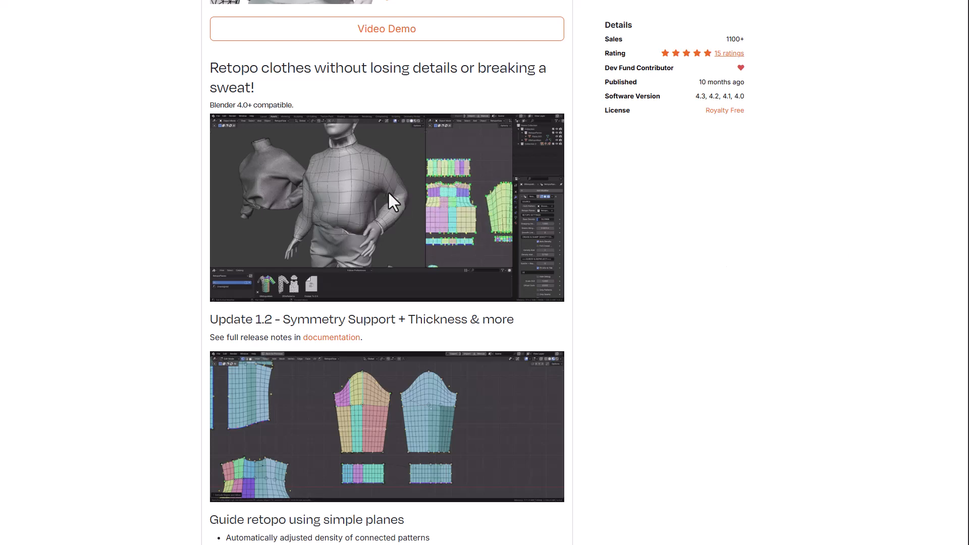
{"action": "scroll", "coordinate": [624, 264], "scroll_direction": "down", "scroll_amount": 6}
{"action": "scroll", "coordinate": [623, 264], "scroll_direction": "down", "scroll_amount": 6}
{"action": "scroll", "coordinate": [623, 264], "scroll_direction": "down", "scroll_amount": 12}
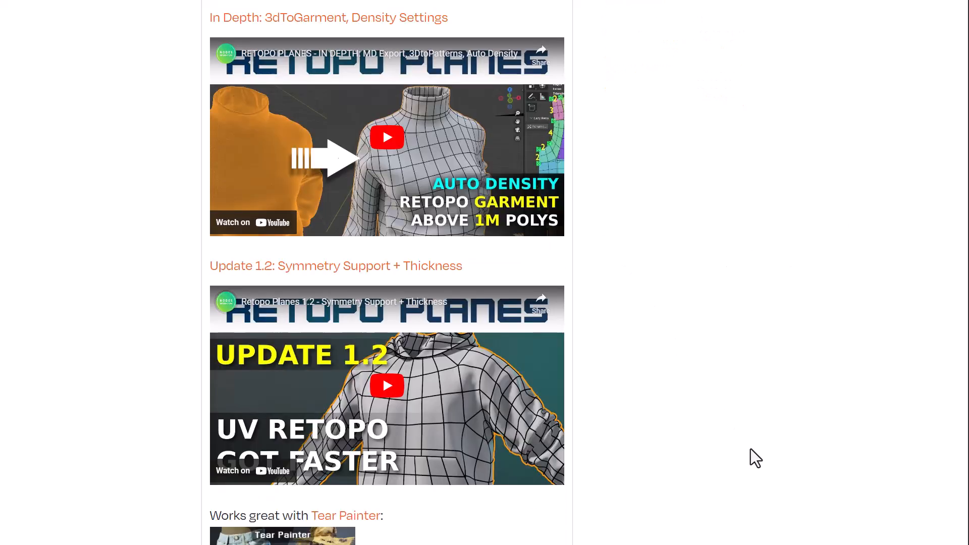
{"action": "scroll", "coordinate": [732, 450], "scroll_direction": "up", "scroll_amount": 20}
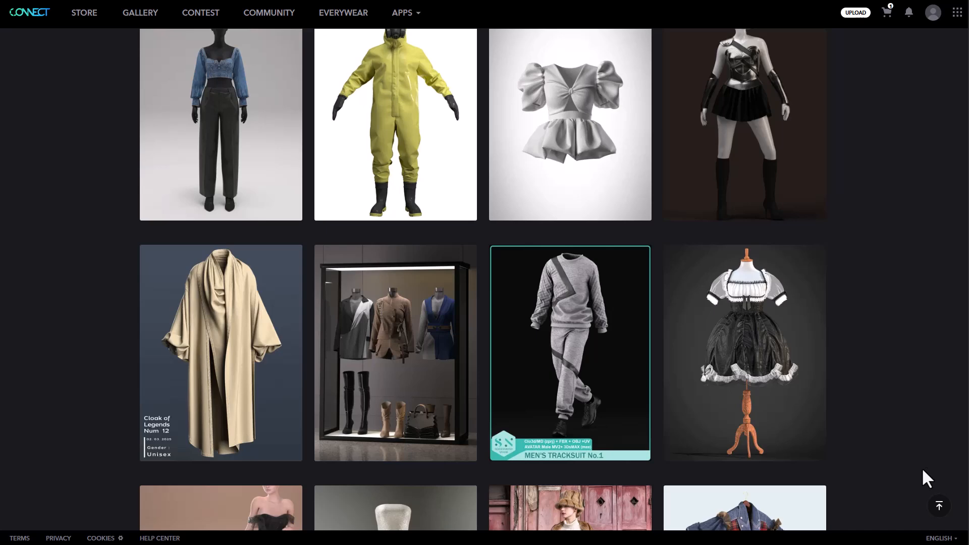
Switch to the CONNECT website, open its store and filter all items to Free
{"action": "scroll", "coordinate": [922, 469], "scroll_direction": "up", "scroll_amount": 10}
{"action": "left_click", "coordinate": [92, 21]}
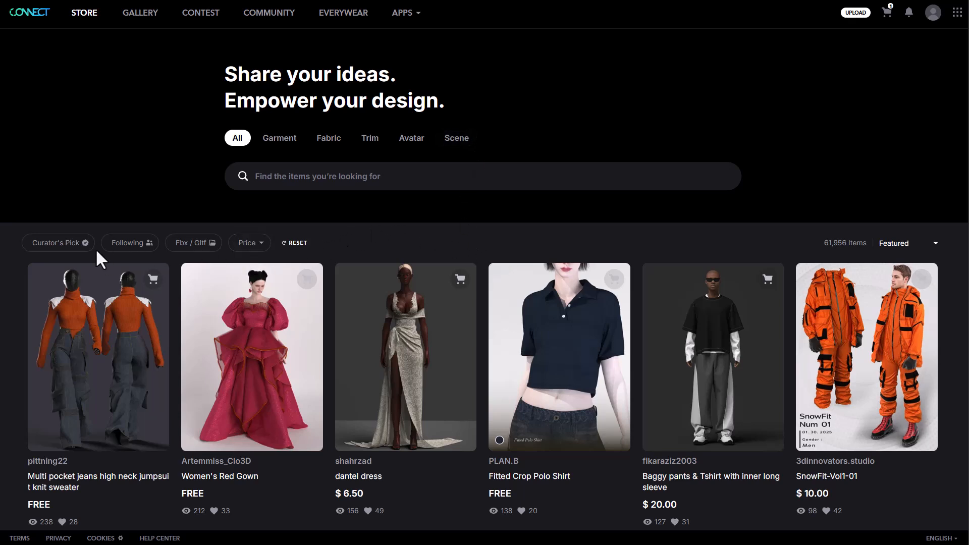
{"action": "left_click", "coordinate": [250, 243]}
{"action": "left_click", "coordinate": [243, 295]}
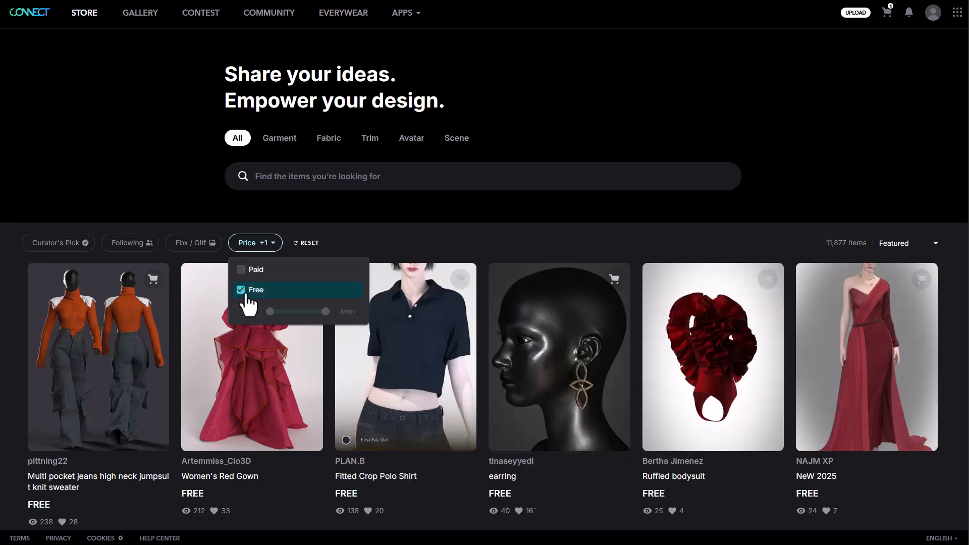
{"action": "left_click", "coordinate": [397, 243]}
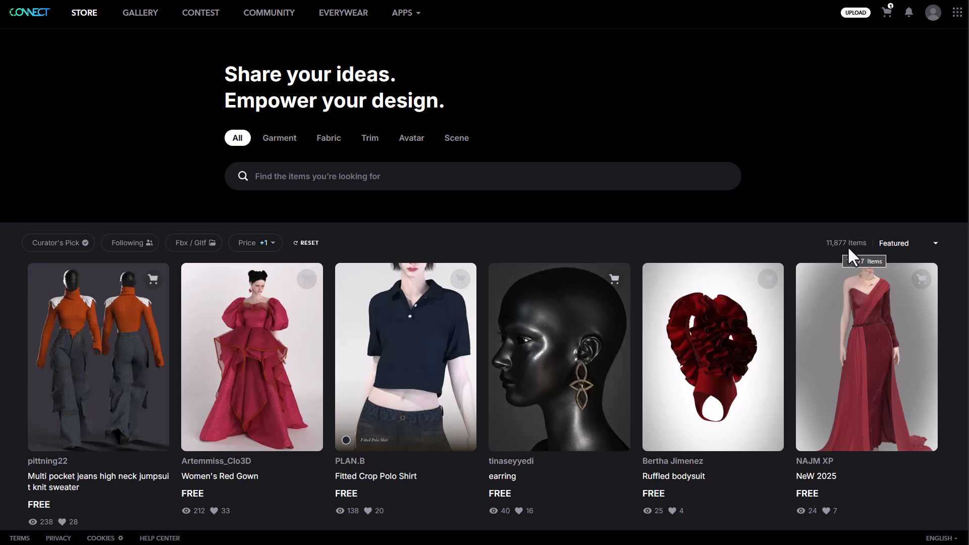
Limit the store listing to the Garment category with the price filter set to Free
{"action": "left_click", "coordinate": [275, 141]}
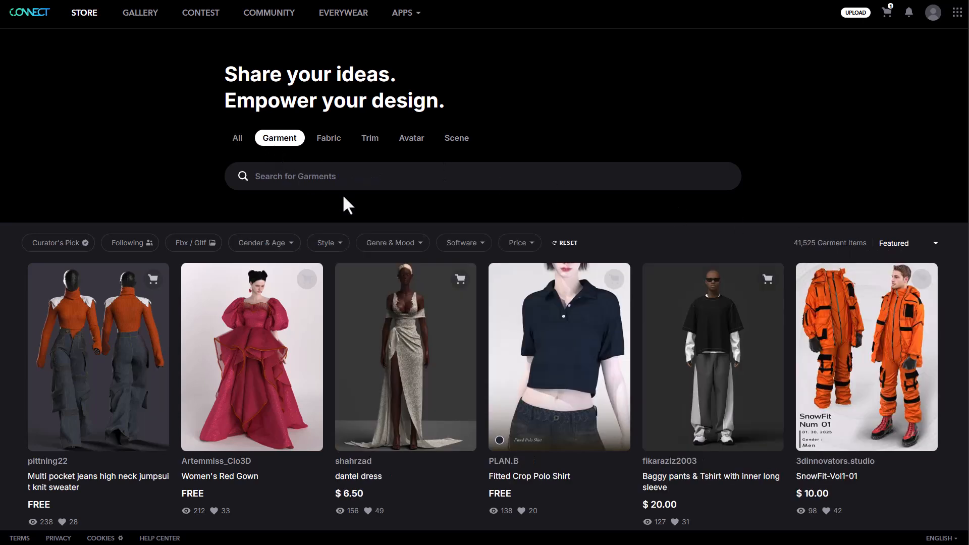
{"action": "left_click", "coordinate": [520, 243]}
{"action": "left_click", "coordinate": [523, 291]}
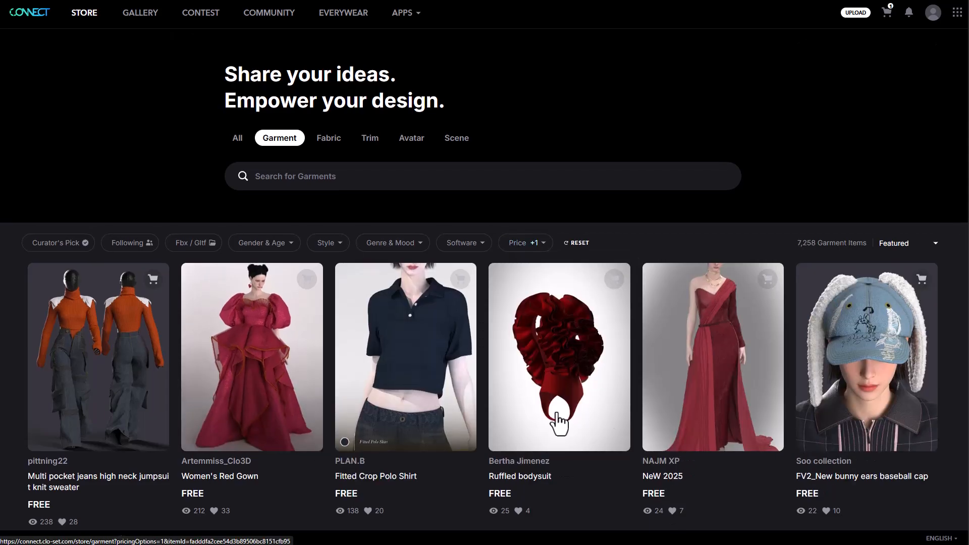
Browse the listing of free garments for a suitable outfit
{"action": "scroll", "coordinate": [912, 341], "scroll_direction": "down", "scroll_amount": 10}
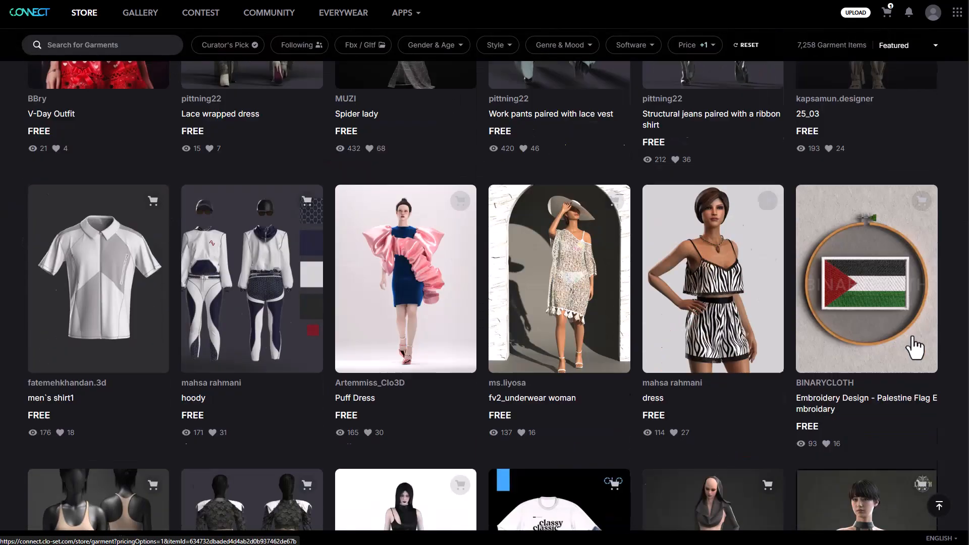
{"action": "scroll", "coordinate": [912, 345], "scroll_direction": "down", "scroll_amount": 15}
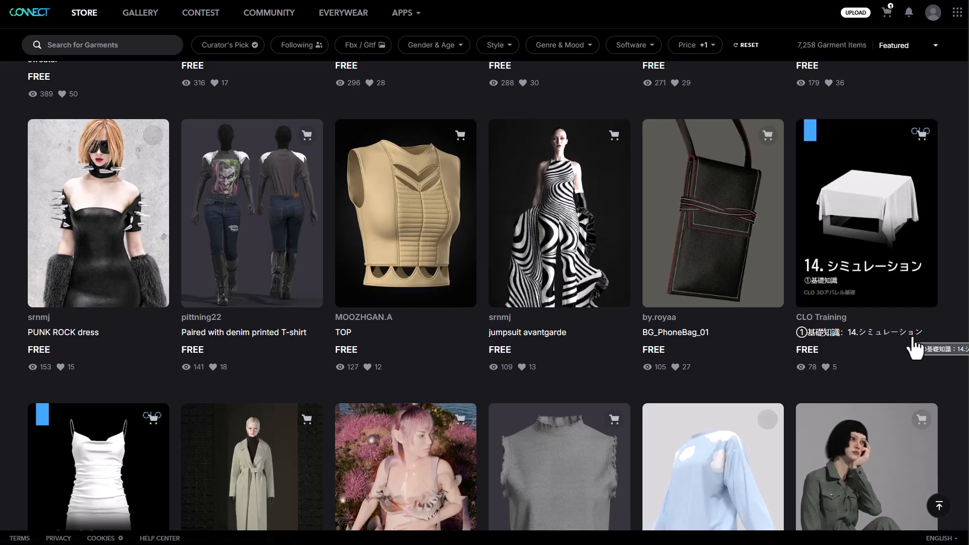
{"action": "scroll", "coordinate": [914, 348], "scroll_direction": "down", "scroll_amount": 20}
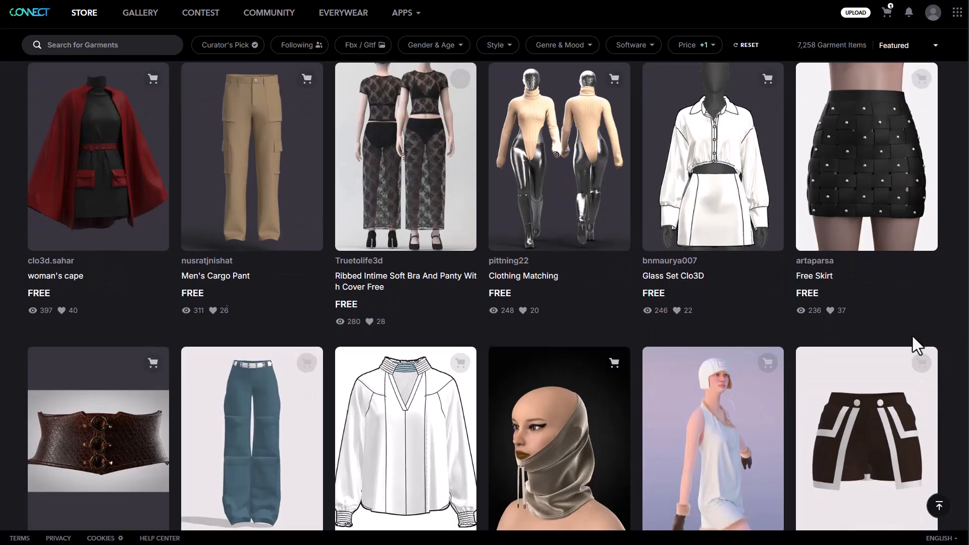
{"action": "scroll", "coordinate": [911, 334], "scroll_direction": "down", "scroll_amount": 18}
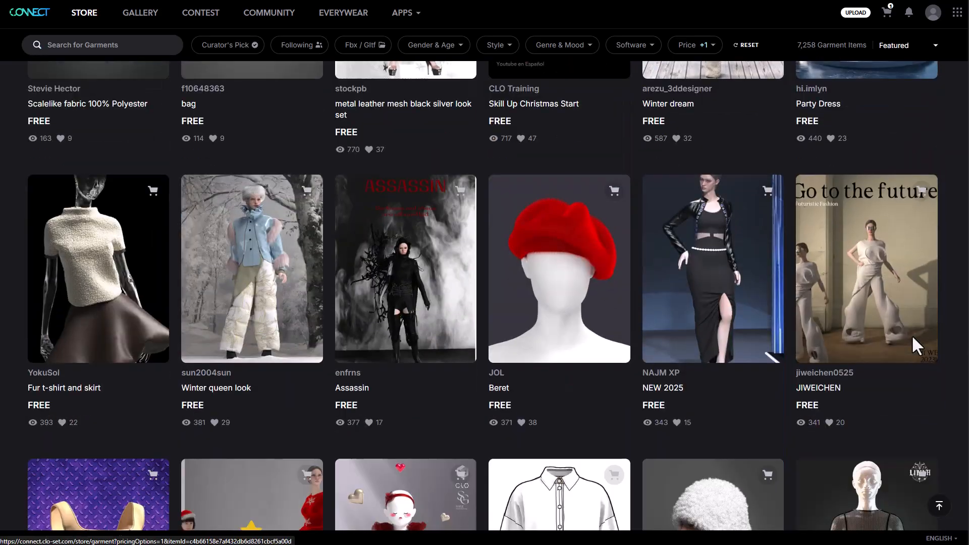
{"action": "scroll", "coordinate": [911, 348], "scroll_direction": "down", "scroll_amount": 5}
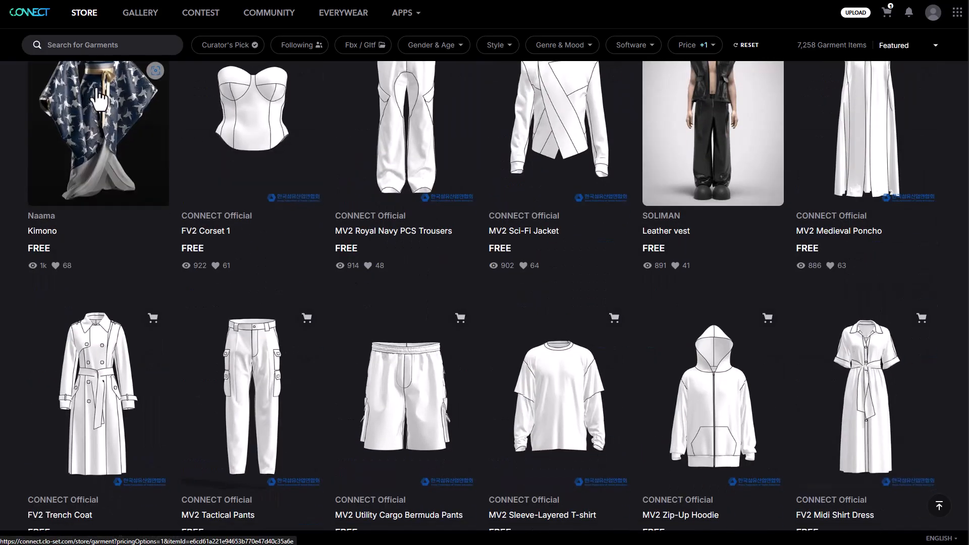
Choose the free Kimono garment and take it to the cart for checkout
{"action": "scroll", "coordinate": [99, 98], "scroll_direction": "up", "scroll_amount": 1}
{"action": "left_click", "coordinate": [97, 91]}
{"action": "left_click", "coordinate": [641, 426]}
{"action": "left_click", "coordinate": [531, 359]}
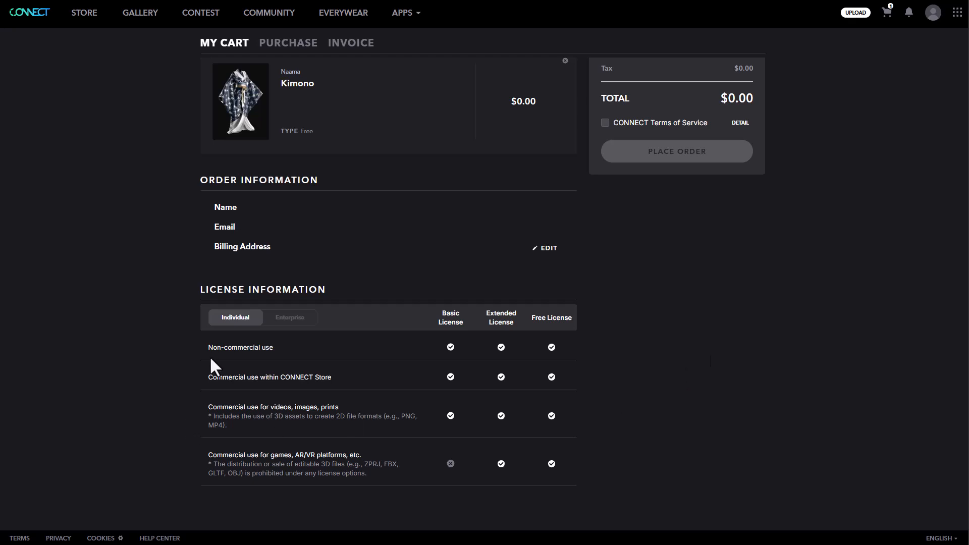
Read the Kimono's license terms on non-commercial use, use within CONNECT Store, and use for videos, images and prints
{"action": "left_click_drag", "start_coordinate": [208, 349], "coordinate": [270, 352]}
{"action": "left_click_drag", "start_coordinate": [209, 377], "coordinate": [340, 378]}
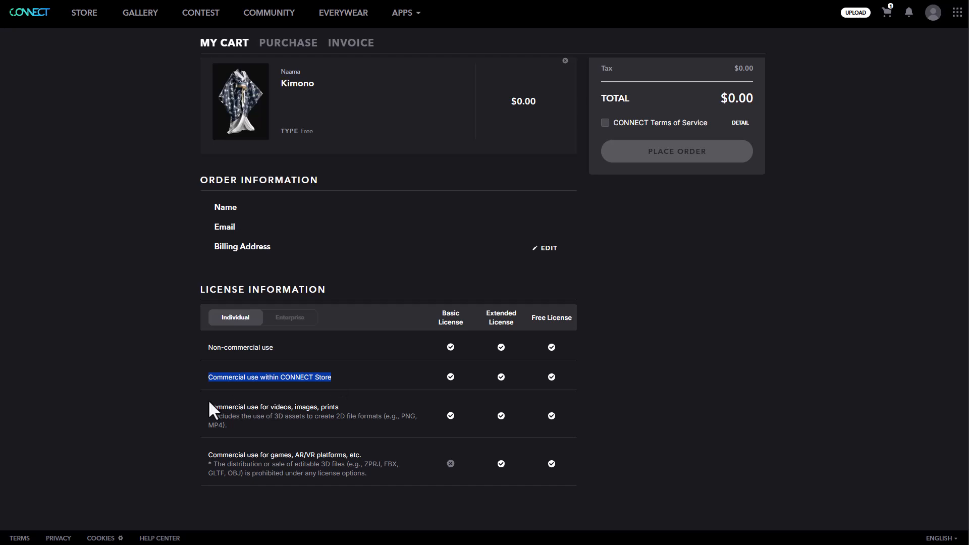
{"action": "left_click_drag", "start_coordinate": [208, 407], "coordinate": [342, 408]}
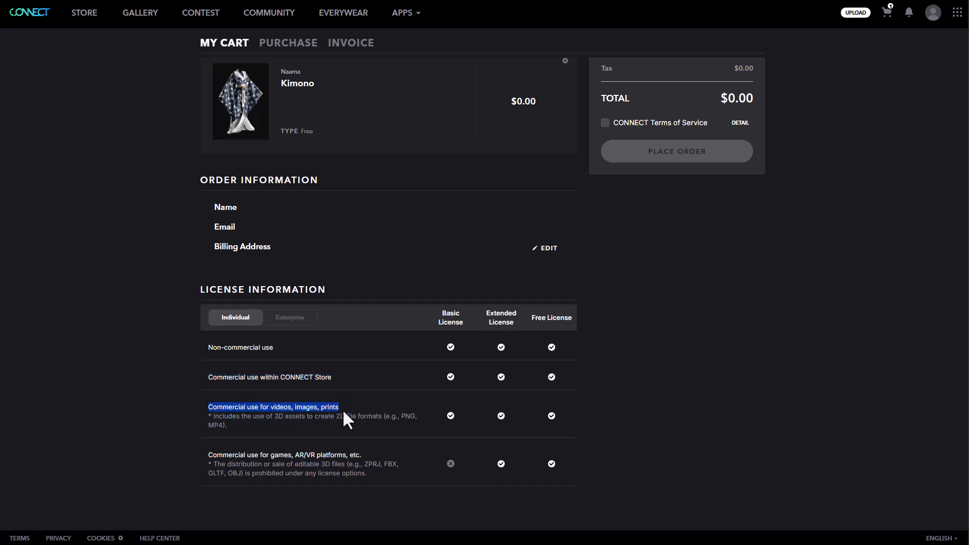
{"action": "left_click", "coordinate": [294, 419]}
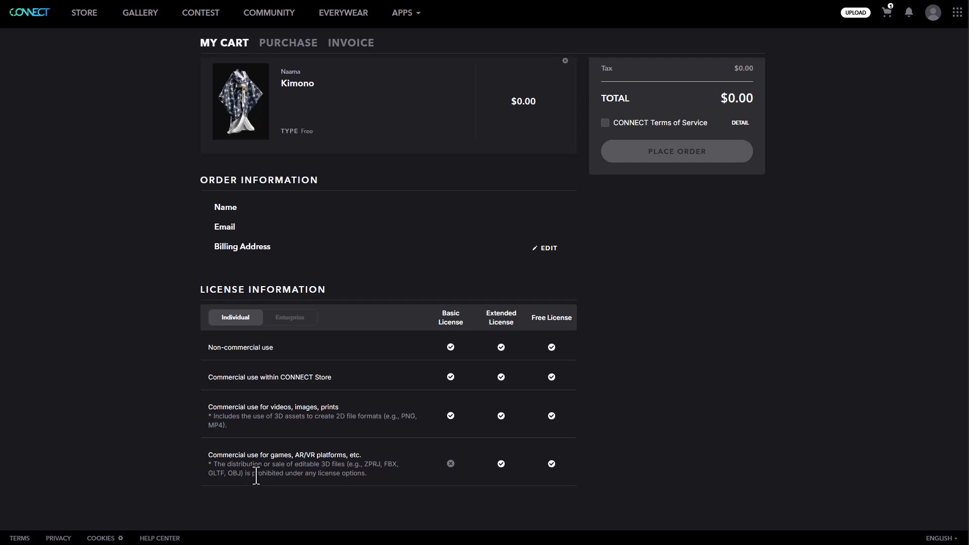
Accept the CONNECT Terms of Service and place the order for the Kimono
{"action": "left_click", "coordinate": [605, 124]}
{"action": "left_click", "coordinate": [641, 161]}
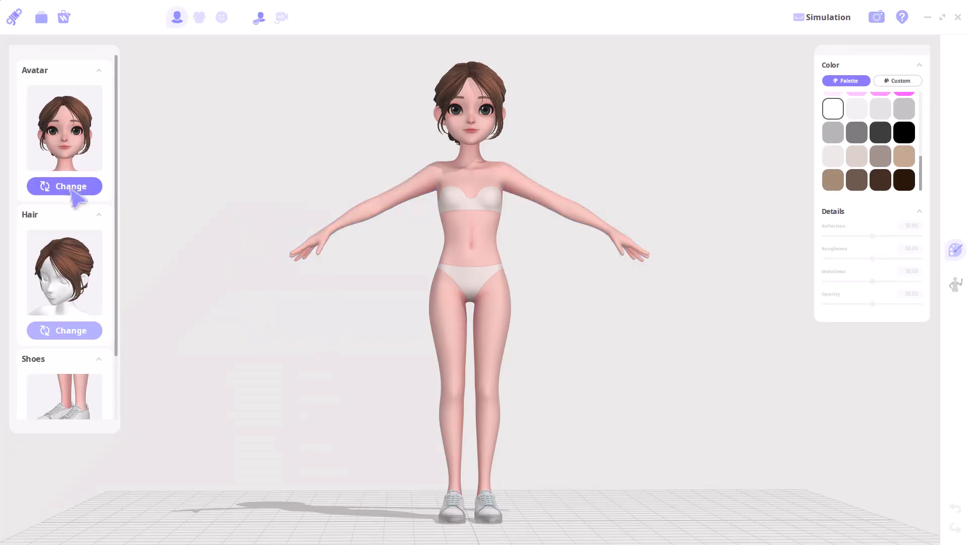
Switch to JINNY and change the avatar, choosing the store item with the black-and-yellow varsity jacket and completing the selection
{"action": "left_click", "coordinate": [71, 186]}
{"action": "left_click", "coordinate": [422, 143]}
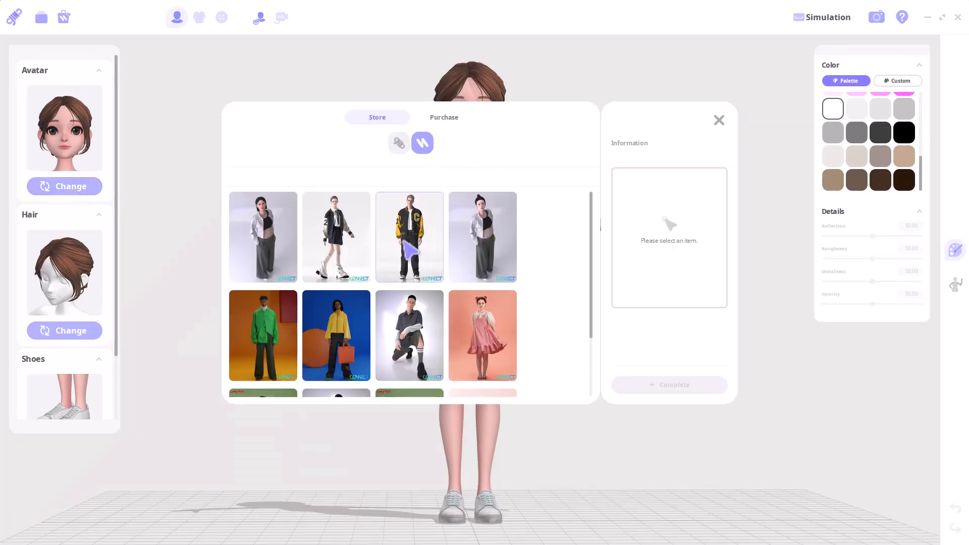
{"action": "left_click", "coordinate": [409, 249]}
{"action": "left_click", "coordinate": [674, 389]}
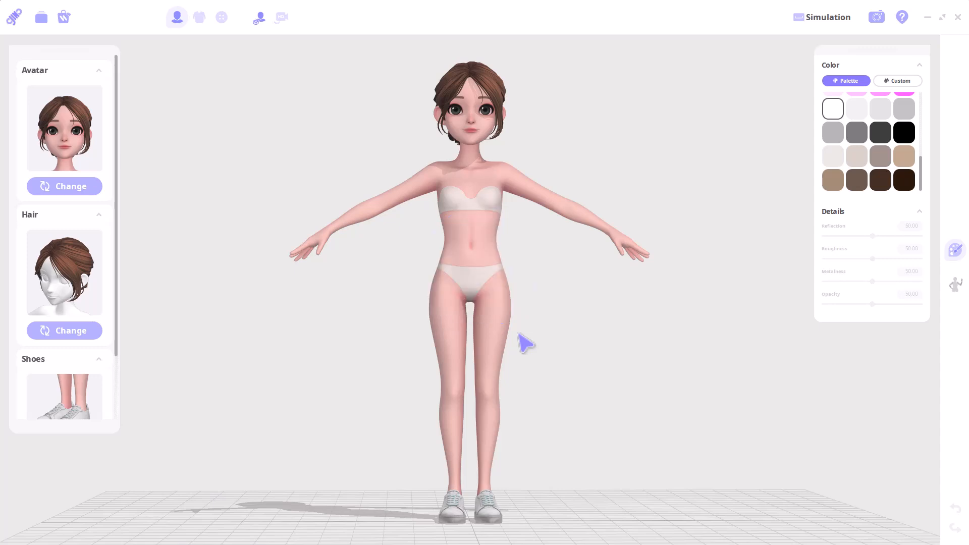
Add the white long-sleeve top from the JINNY Official store garments to the male avatar
{"action": "left_click", "coordinate": [199, 18]}
{"action": "left_click", "coordinate": [96, 71]}
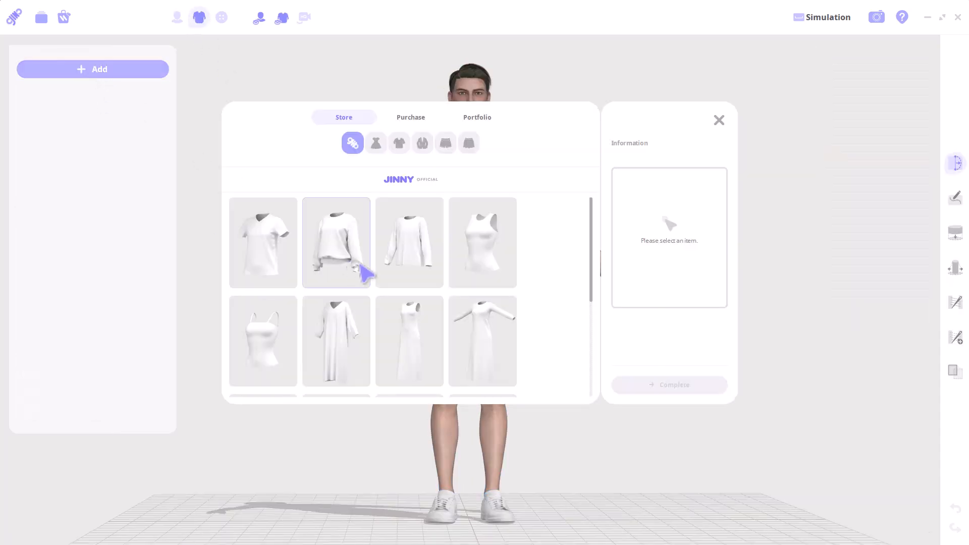
{"action": "left_click", "coordinate": [354, 271]}
{"action": "left_click", "coordinate": [717, 386]}
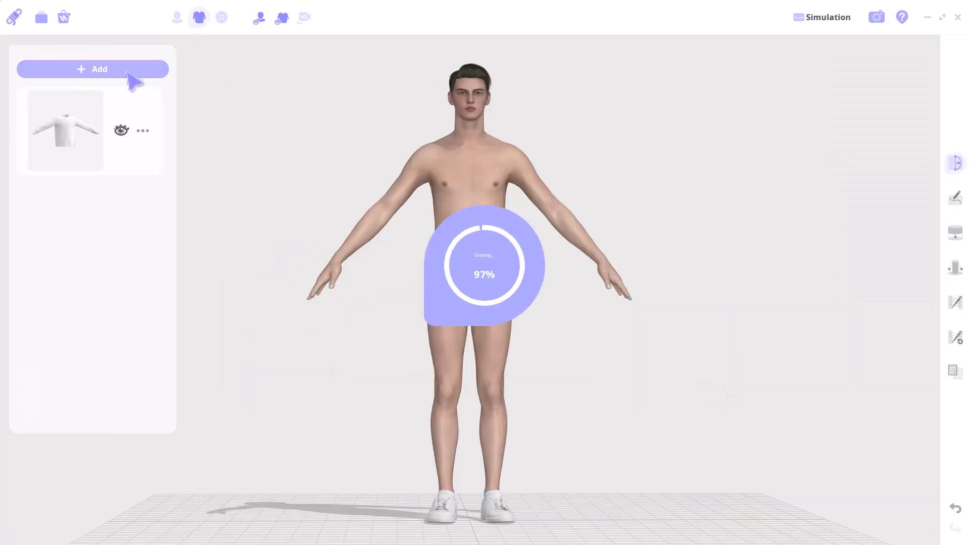
Add the Pants3 garment from the store and place the long-sleeve top above the pants in the garment order
{"action": "left_click", "coordinate": [130, 70]}
{"action": "left_click", "coordinate": [345, 318]}
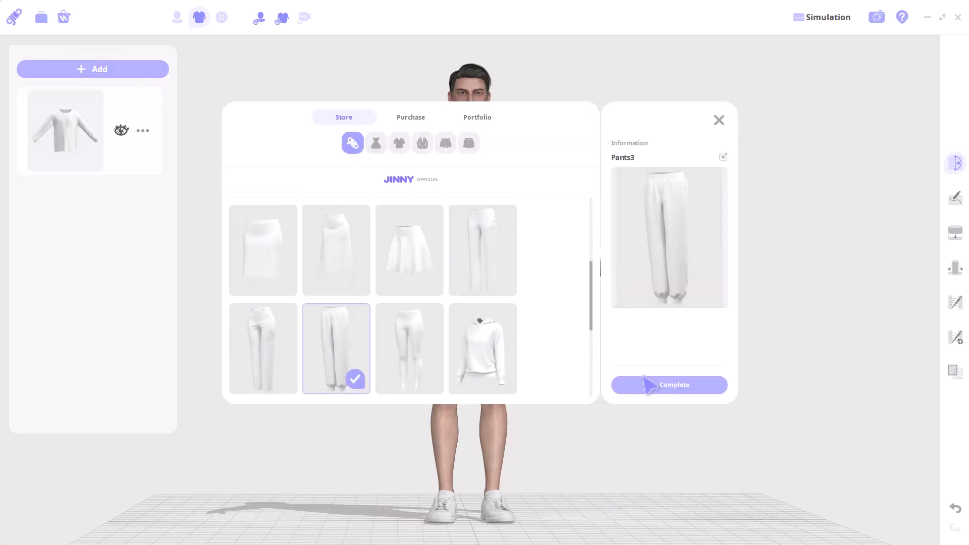
{"action": "left_click", "coordinate": [643, 384]}
{"action": "left_click", "coordinate": [534, 384]}
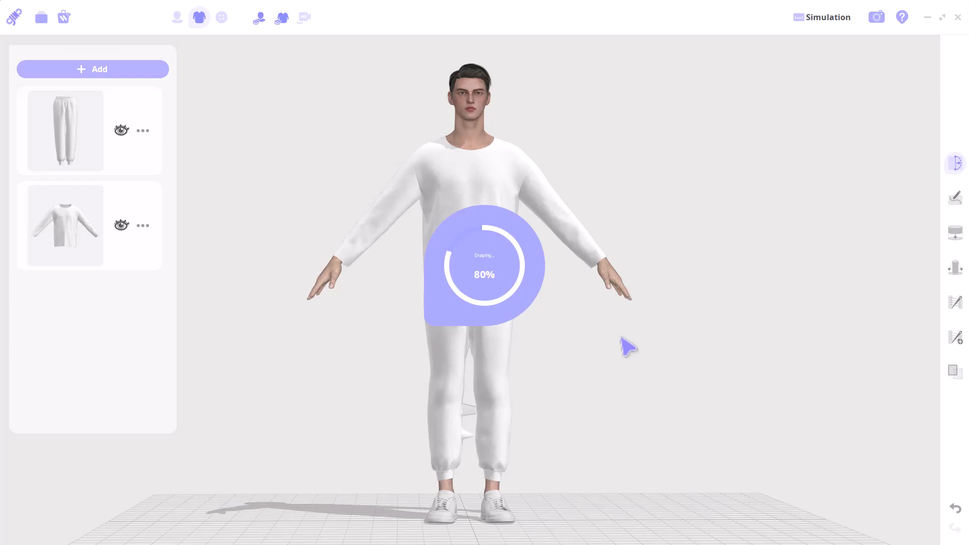
{"action": "left_click_drag", "start_coordinate": [24, 201], "coordinate": [165, 208]}
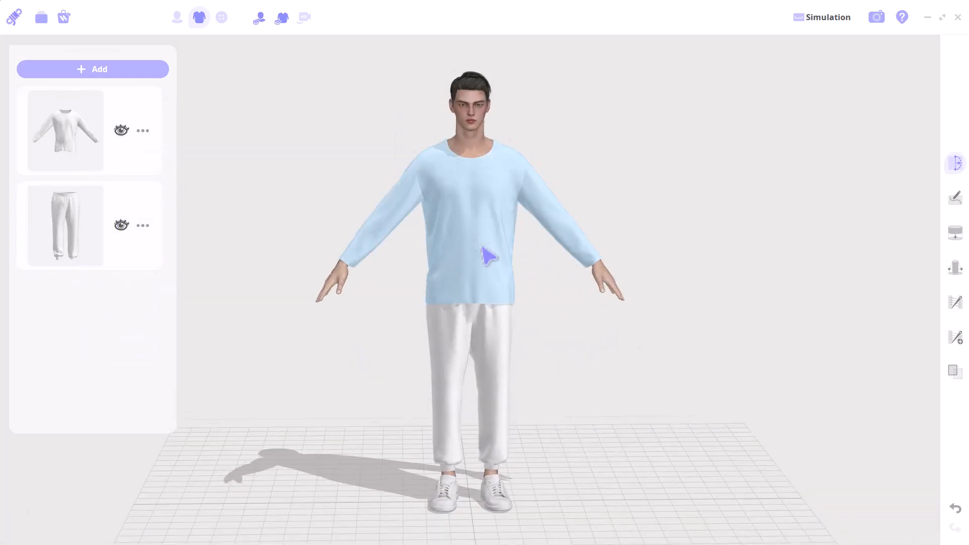
Shorten both sleeves of the top to short sleeves ending above the elbows and run the simulation
{"action": "scroll", "coordinate": [481, 246], "scroll_direction": "up", "scroll_amount": 3}
{"action": "left_click", "coordinate": [955, 233]}
{"action": "left_click", "coordinate": [627, 262]}
{"action": "left_click_drag", "start_coordinate": [636, 266], "coordinate": [583, 186]}
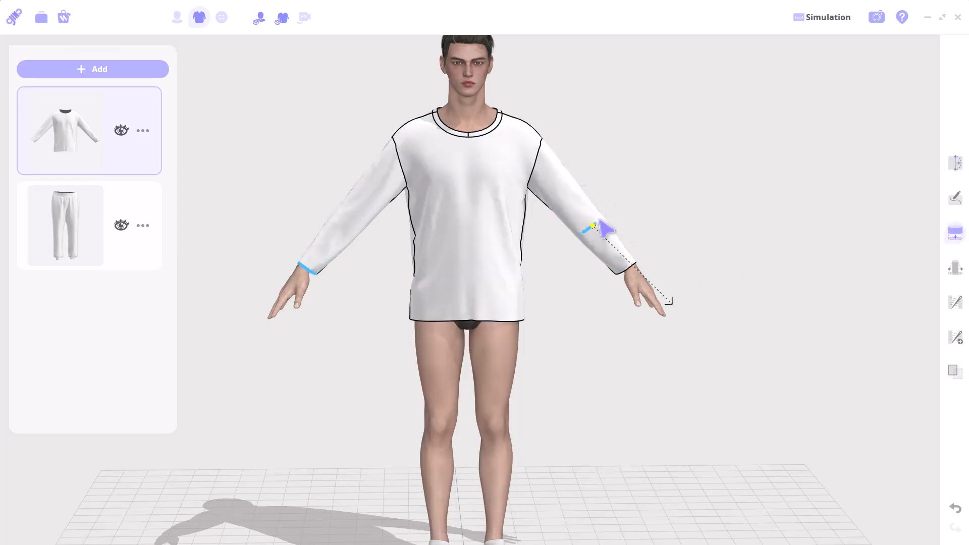
{"action": "left_click", "coordinate": [773, 173]}
{"action": "left_click_drag", "start_coordinate": [601, 219], "coordinate": [576, 176]}
{"action": "left_click", "coordinate": [665, 220]}
{"action": "left_click", "coordinate": [822, 18]}
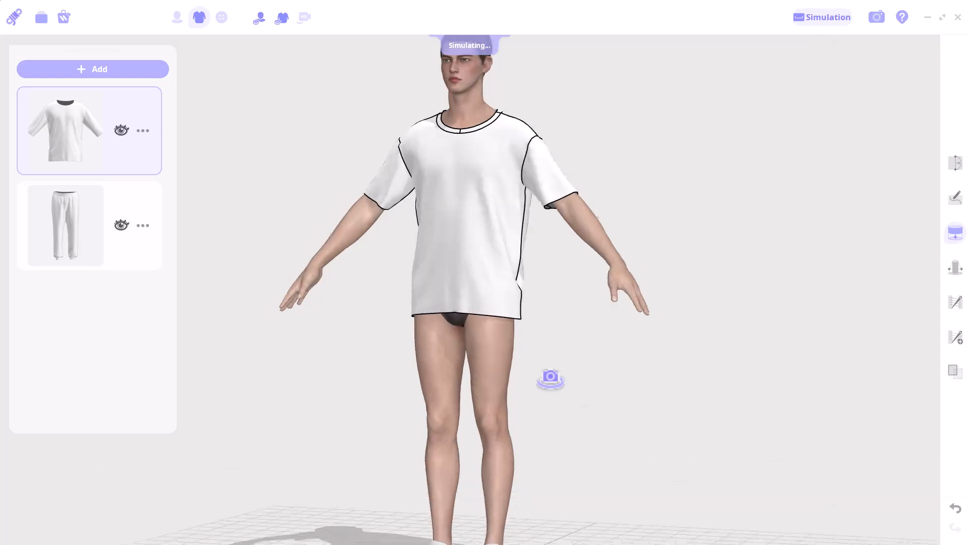
Bring the pants back into display under the T-shirt and simulate the outfit on the avatar
{"action": "left_click", "coordinate": [129, 230]}
{"action": "right_click_drag", "start_coordinate": [580, 323], "coordinate": [586, 303]}
{"action": "left_click", "coordinate": [955, 163]}
{"action": "right_click_drag", "start_coordinate": [779, 244], "coordinate": [777, 293]}
{"action": "left_click", "coordinate": [815, 12]}
{"action": "right_click_drag", "start_coordinate": [580, 357], "coordinate": [600, 359]}
{"action": "scroll", "coordinate": [601, 358], "scroll_direction": "down", "scroll_amount": 3}
Pull the fabric of the pants and T-shirt during simulation to adjust how the outfit drapes on the avatar
{"action": "mouse_move", "coordinate": [449, 456]}
{"action": "left_mouse_down"}
{"action": "mouse_move", "coordinate": [508, 403]}
{"action": "mouse_move", "coordinate": [456, 320]}
{"action": "left_mouse_up"}
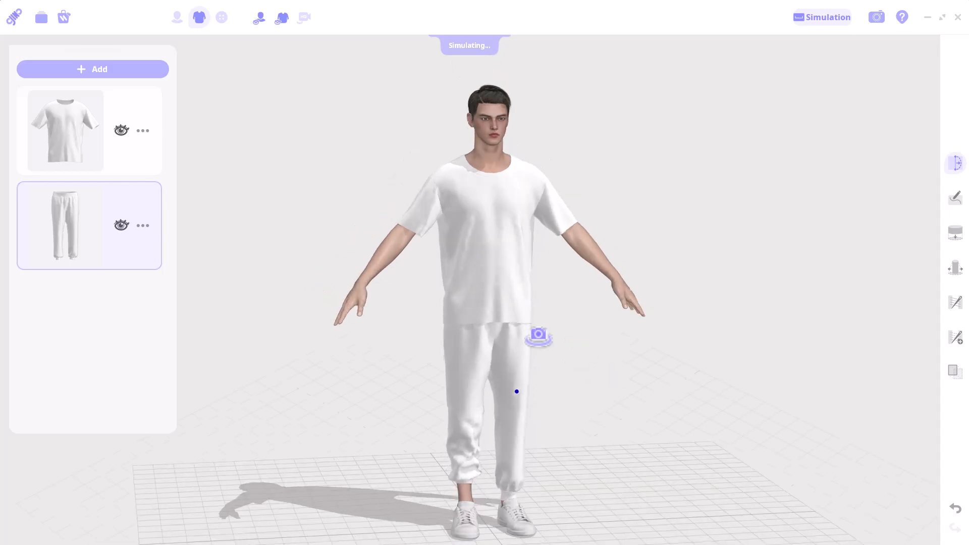
{"action": "right_click_drag", "start_coordinate": [424, 315], "coordinate": [585, 323]}
{"action": "mouse_move", "coordinate": [489, 212]}
{"action": "left_mouse_down"}
{"action": "mouse_move", "coordinate": [534, 171]}
{"action": "mouse_move", "coordinate": [461, 175]}
{"action": "left_mouse_up"}
{"action": "right_click_drag", "start_coordinate": [504, 348], "coordinate": [507, 332]}
{"action": "scroll", "coordinate": [508, 330], "scroll_direction": "up", "scroll_amount": 2}
{"action": "left_click_drag", "start_coordinate": [499, 291], "coordinate": [501, 227]}
{"action": "right_click_drag", "start_coordinate": [550, 318], "coordinate": [507, 303]}
{"action": "left_click_drag", "start_coordinate": [504, 288], "coordinate": [597, 311]}
{"action": "key", "text": "2"}
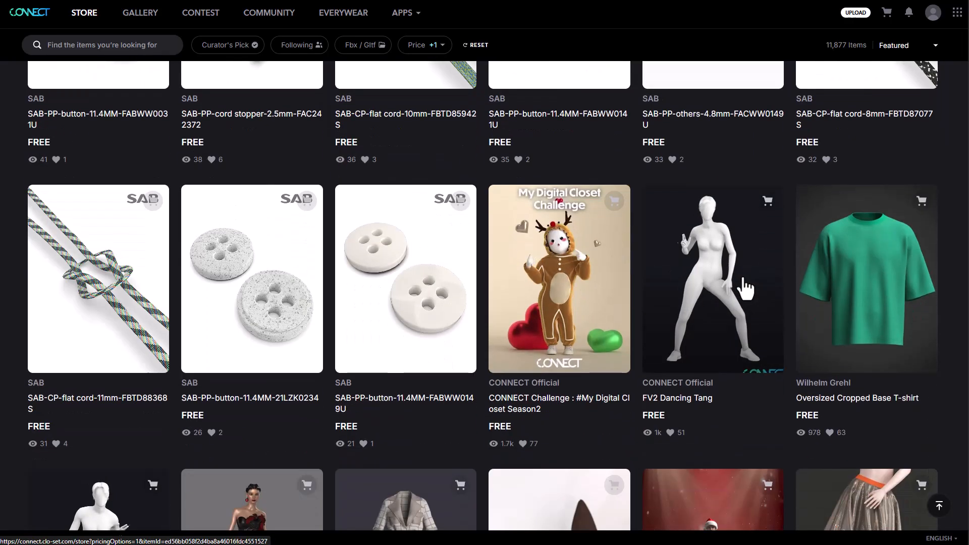
Browse the free items in the CONNECT Store and the free 3D models on RenderHub
{"action": "scroll", "coordinate": [744, 287], "scroll_direction": "down", "scroll_amount": 5}
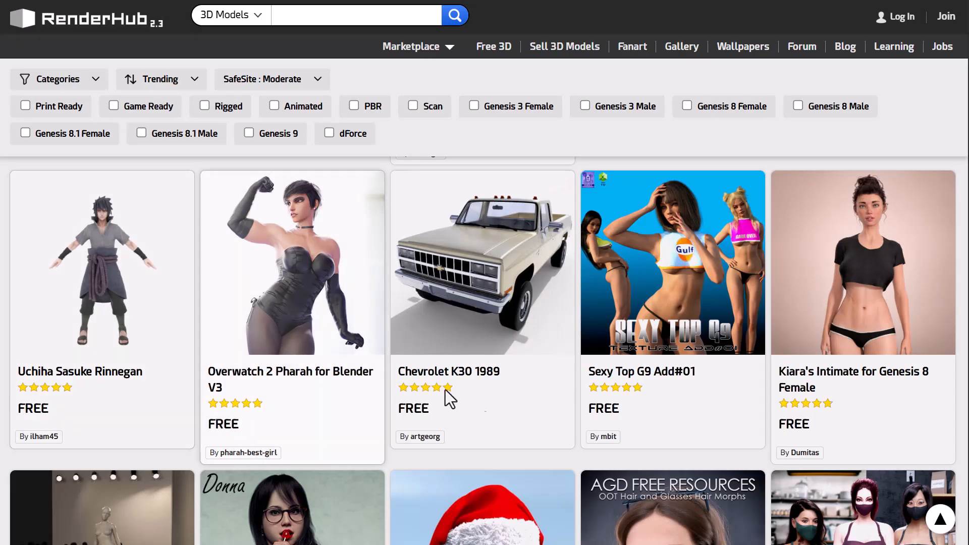
{"action": "scroll", "coordinate": [656, 444], "scroll_direction": "down", "scroll_amount": 5}
{"action": "scroll", "coordinate": [687, 460], "scroll_direction": "down", "scroll_amount": 15}
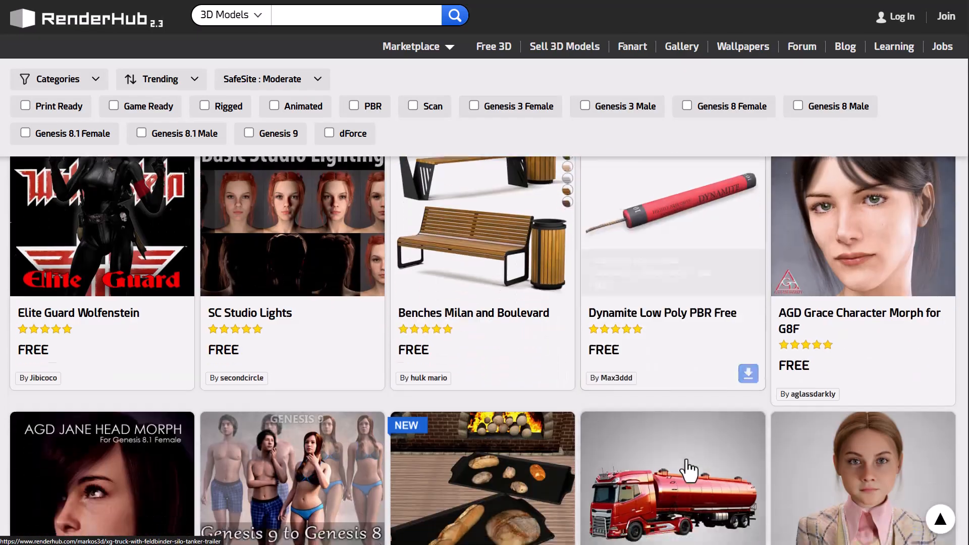
{"action": "scroll", "coordinate": [683, 442], "scroll_direction": "up", "scroll_amount": 2}
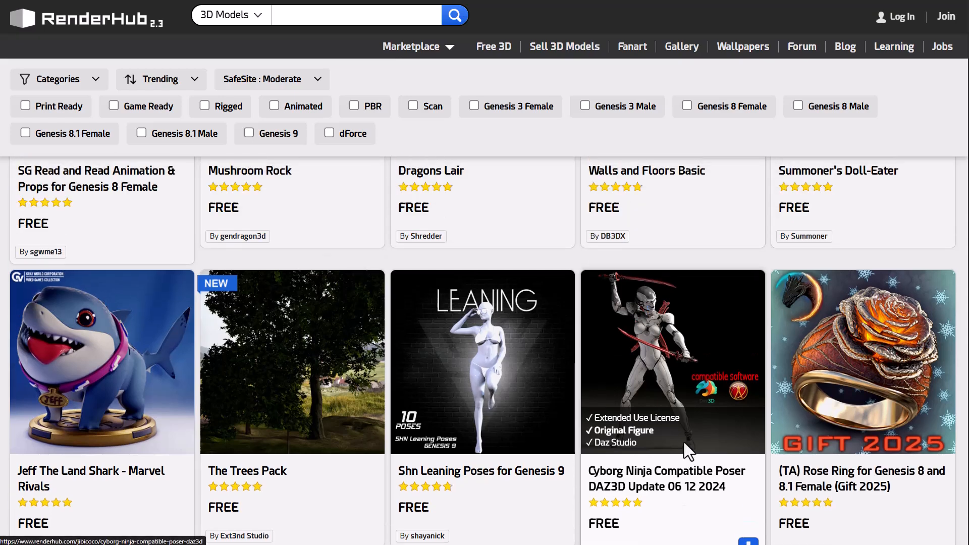
{"action": "scroll", "coordinate": [954, 328], "scroll_direction": "down", "scroll_amount": 12}
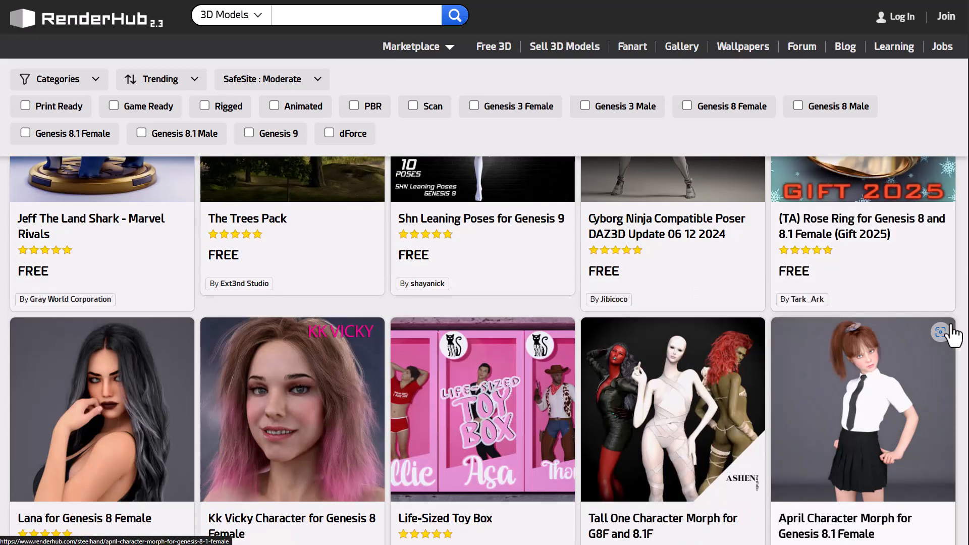
{"action": "scroll", "coordinate": [951, 332], "scroll_direction": "up", "scroll_amount": 1}
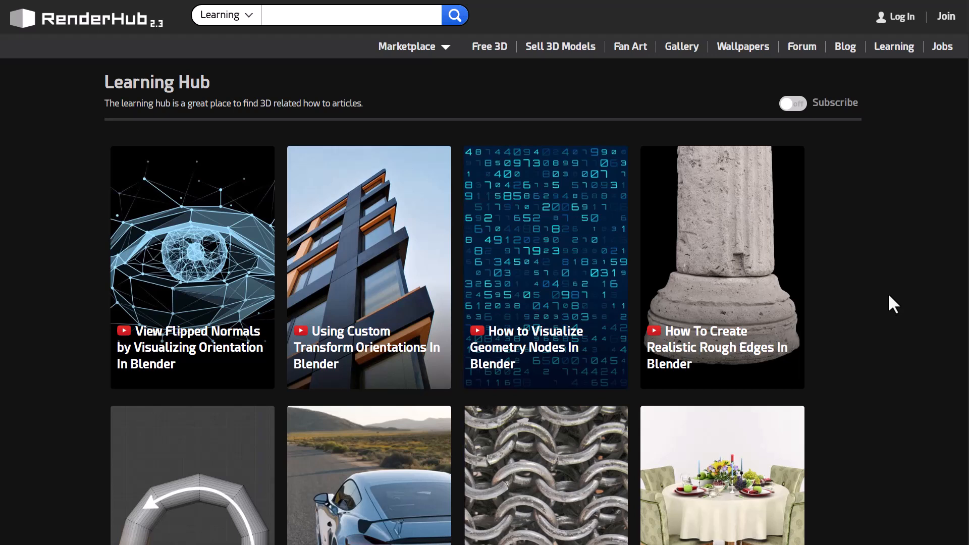
Look through the Blender and DAZ Studio tutorials in RenderHub's Learning Hub
{"action": "scroll", "coordinate": [889, 296], "scroll_direction": "down", "scroll_amount": 2}
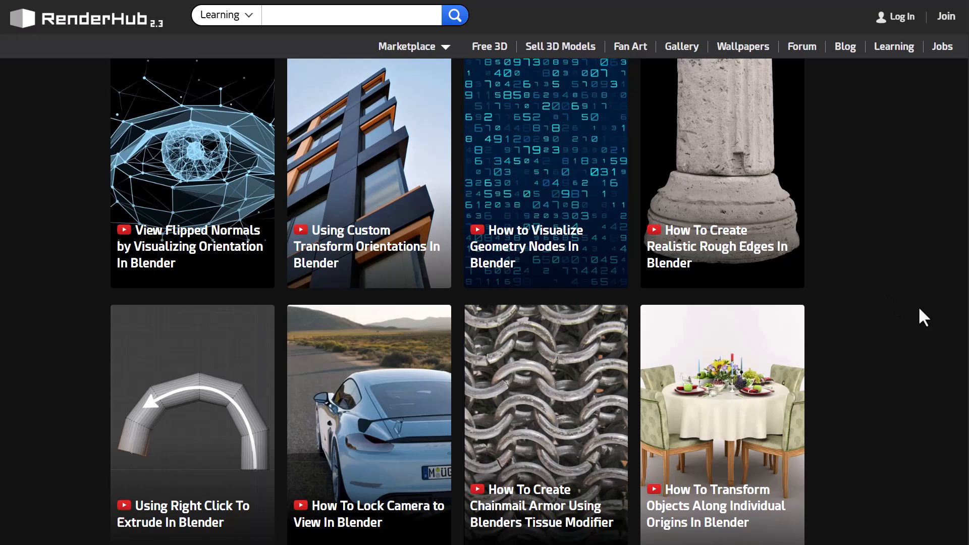
{"action": "scroll", "coordinate": [919, 309], "scroll_direction": "down", "scroll_amount": 2}
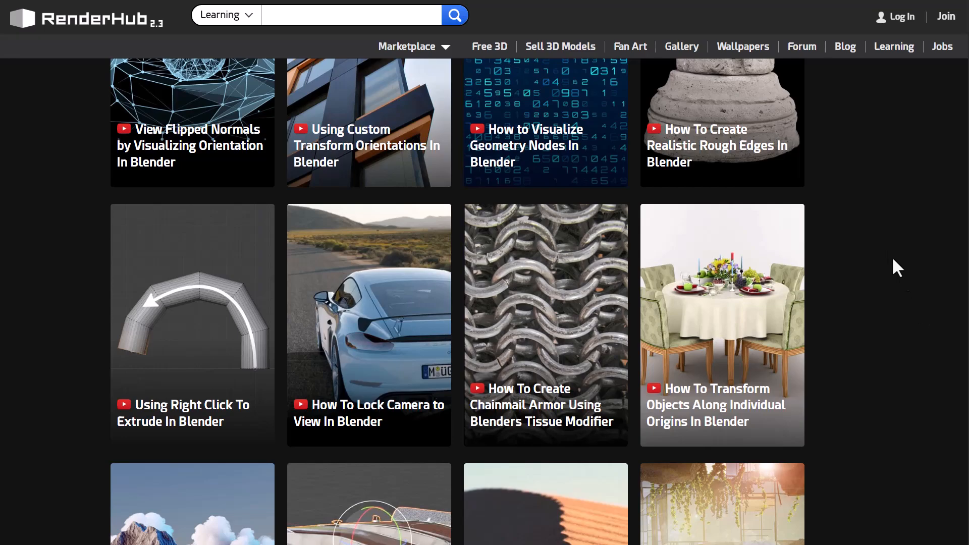
{"action": "scroll", "coordinate": [896, 343], "scroll_direction": "down", "scroll_amount": 10}
{"action": "scroll", "coordinate": [890, 356], "scroll_direction": "up", "scroll_amount": 4}
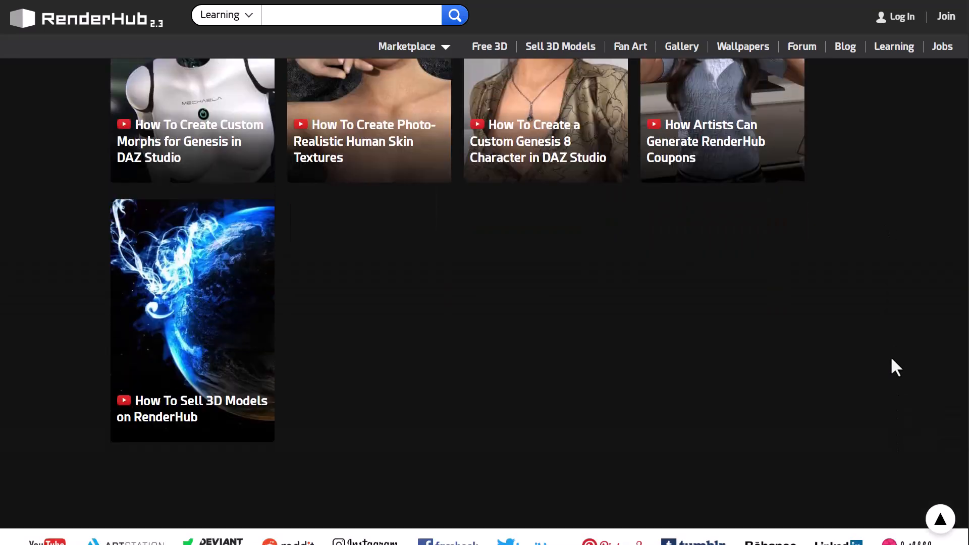
{"action": "scroll", "coordinate": [892, 369], "scroll_direction": "up", "scroll_amount": 2}
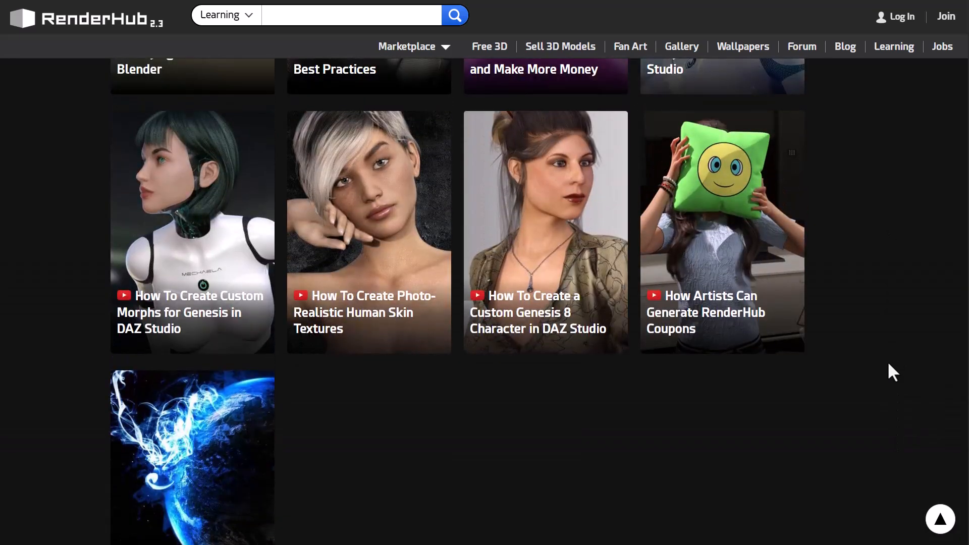
{"action": "scroll", "coordinate": [882, 390], "scroll_direction": "up", "scroll_amount": 12}
{"action": "scroll", "coordinate": [882, 388], "scroll_direction": "down", "scroll_amount": 5}
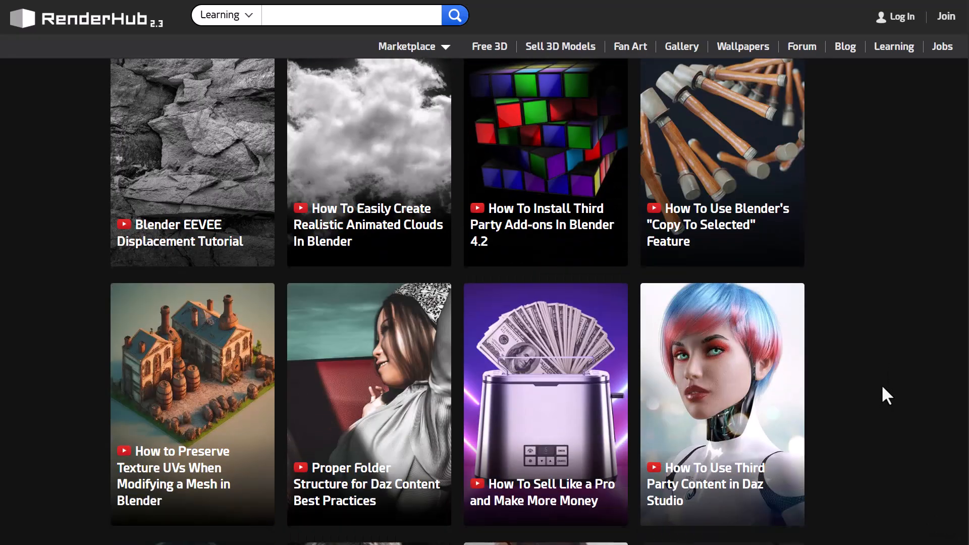
{"action": "scroll", "coordinate": [881, 387], "scroll_direction": "up", "scroll_amount": 3}
{"action": "scroll", "coordinate": [881, 388], "scroll_direction": "up", "scroll_amount": 10}
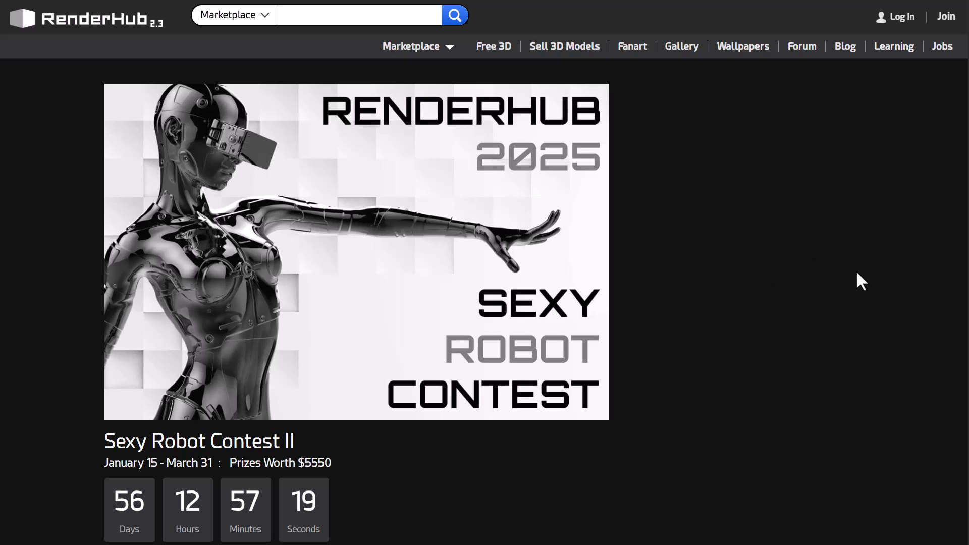
Read the RenderHub robot contest's dates, entry instructions, prizes, judging criteria, eligibility and deliverables
{"action": "scroll", "coordinate": [846, 274], "scroll_direction": "down", "scroll_amount": 10}
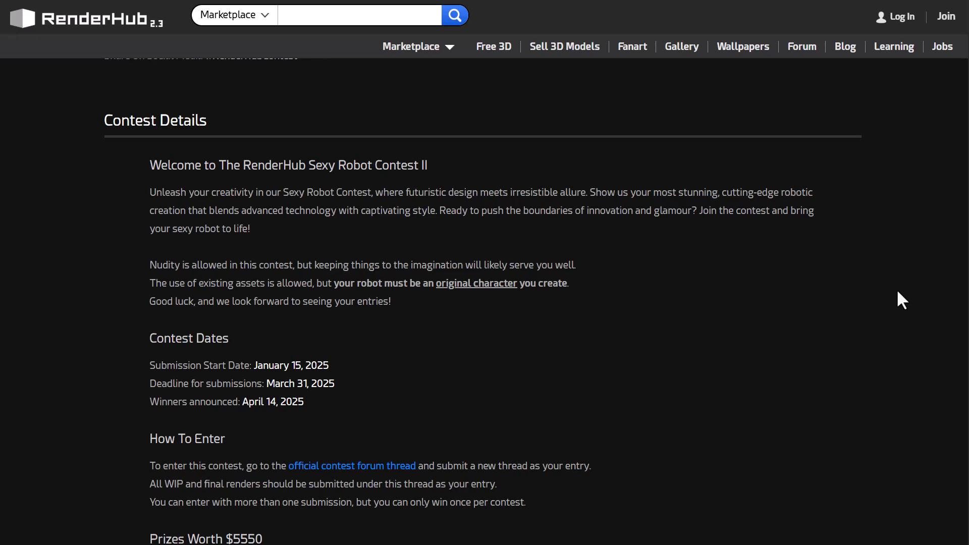
{"action": "scroll", "coordinate": [897, 292], "scroll_direction": "down", "scroll_amount": 5}
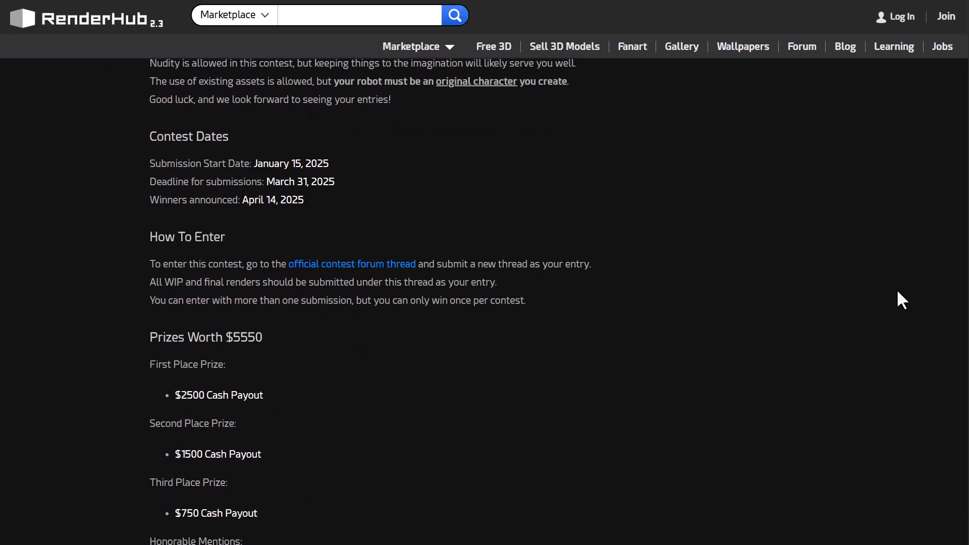
{"action": "scroll", "coordinate": [897, 292], "scroll_direction": "down", "scroll_amount": 8}
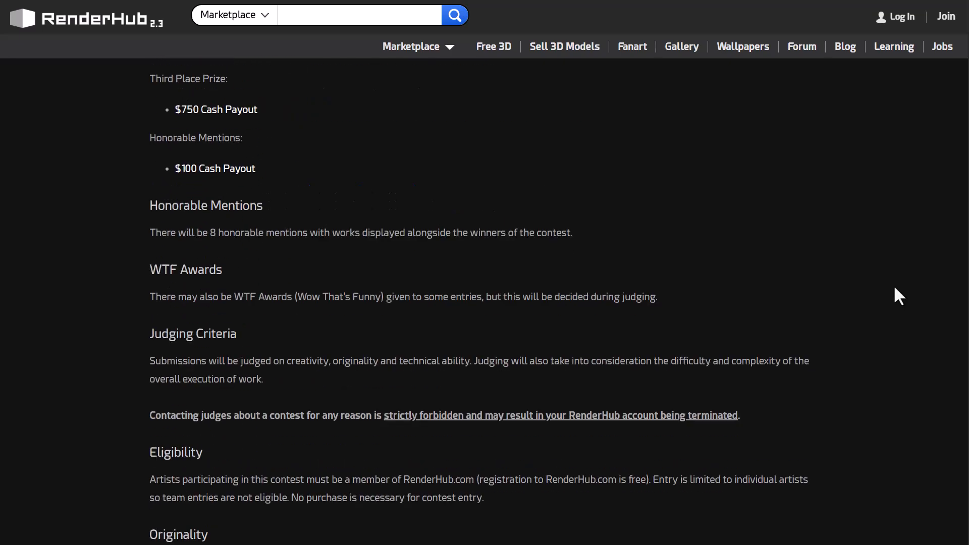
{"action": "scroll", "coordinate": [895, 288], "scroll_direction": "down", "scroll_amount": 8}
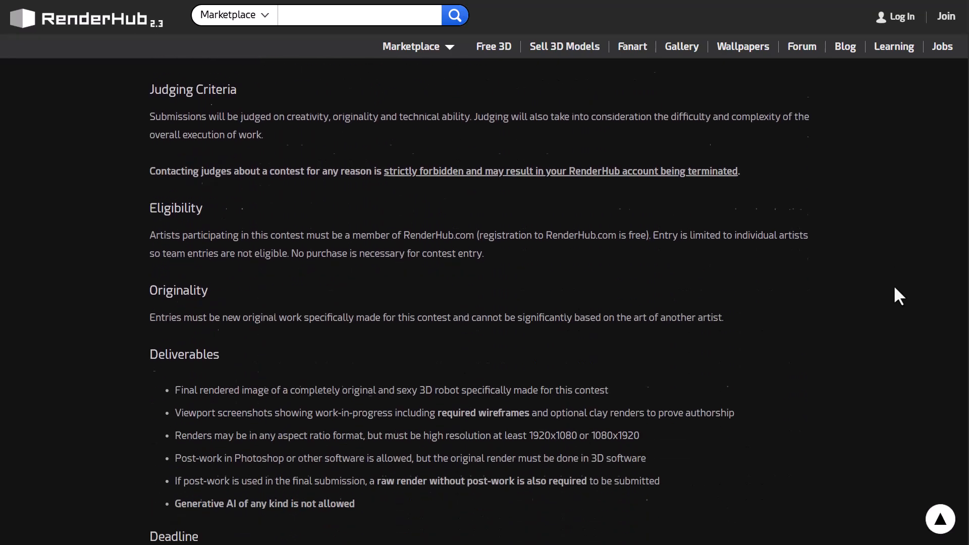
{"action": "scroll", "coordinate": [893, 292], "scroll_direction": "down", "scroll_amount": 4}
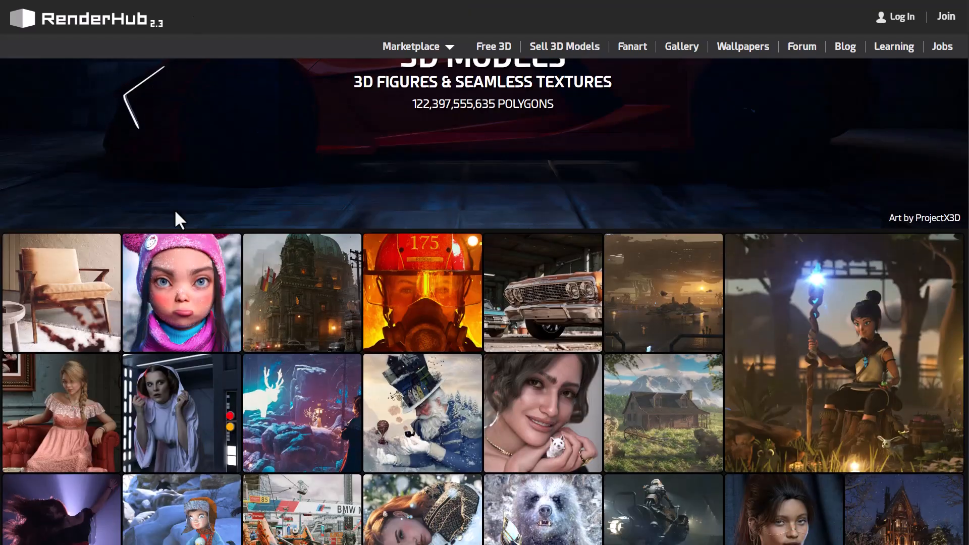
Browse the artwork gallery on the RenderHub home page
{"action": "scroll", "coordinate": [175, 211], "scroll_direction": "down", "scroll_amount": 2}
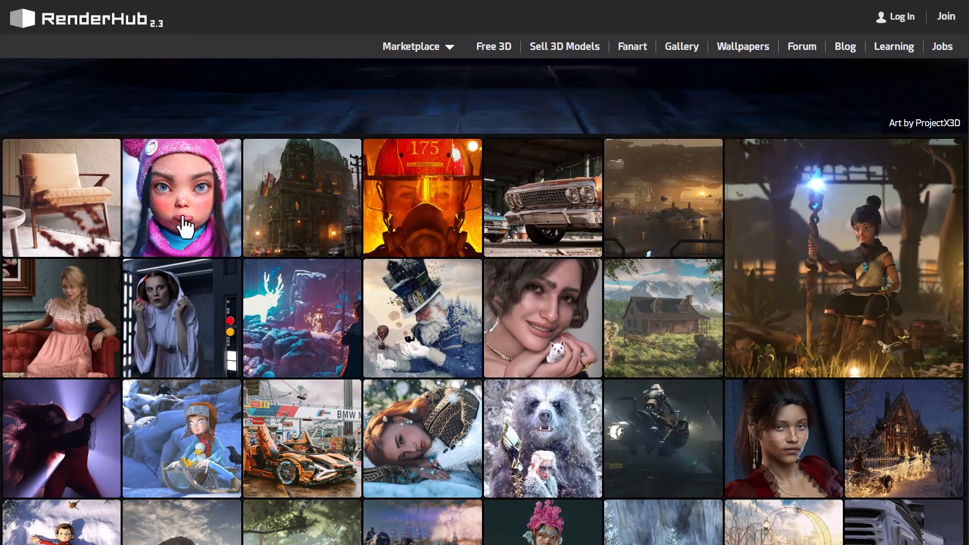
{"action": "scroll", "coordinate": [494, 272], "scroll_direction": "down", "scroll_amount": 7}
{"action": "scroll", "coordinate": [494, 273], "scroll_direction": "up", "scroll_amount": 5}
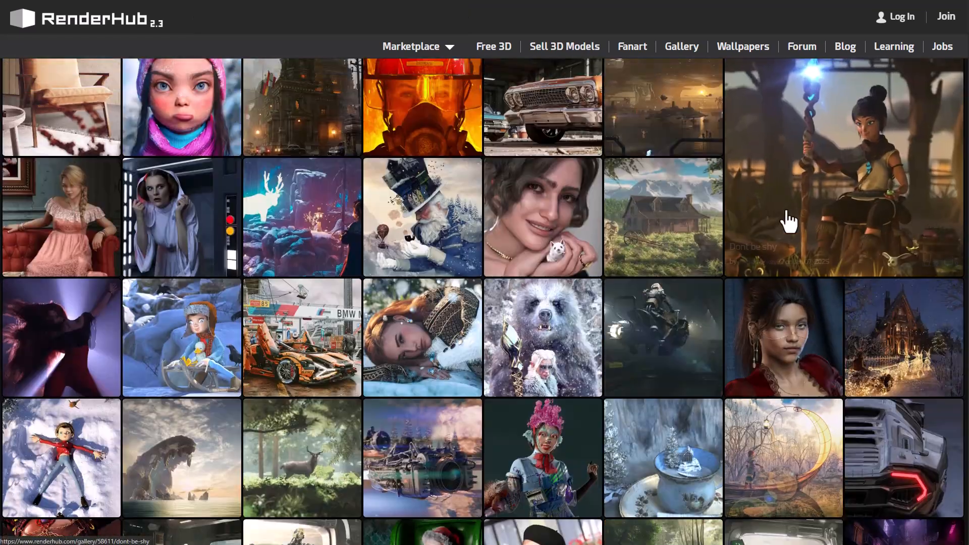
{"action": "scroll", "coordinate": [797, 230], "scroll_direction": "down", "scroll_amount": 3}
{"action": "scroll", "coordinate": [891, 288], "scroll_direction": "up", "scroll_amount": 3}
{"action": "scroll", "coordinate": [895, 282], "scroll_direction": "down", "scroll_amount": 5}
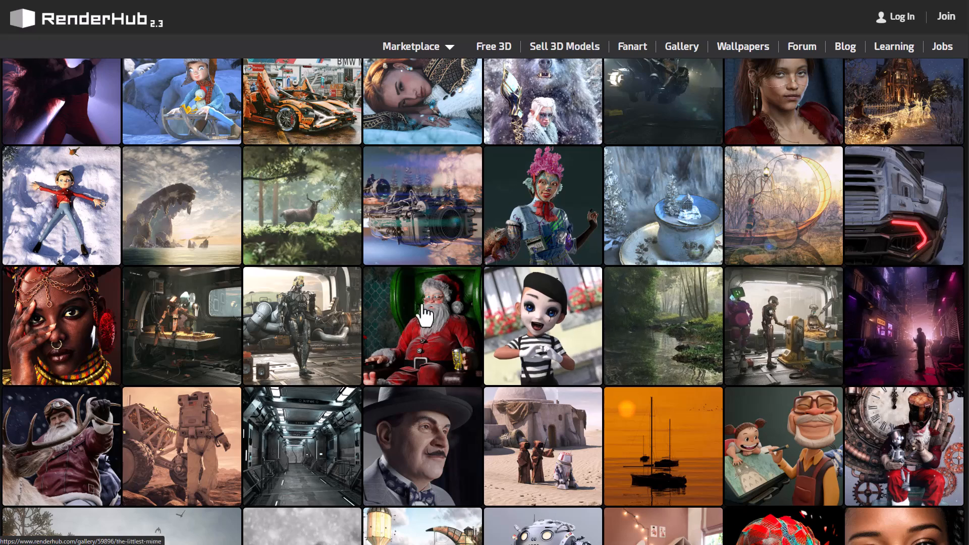
View RenderHub's free 3D models page and the Learning section
{"action": "left_click", "coordinate": [492, 47]}
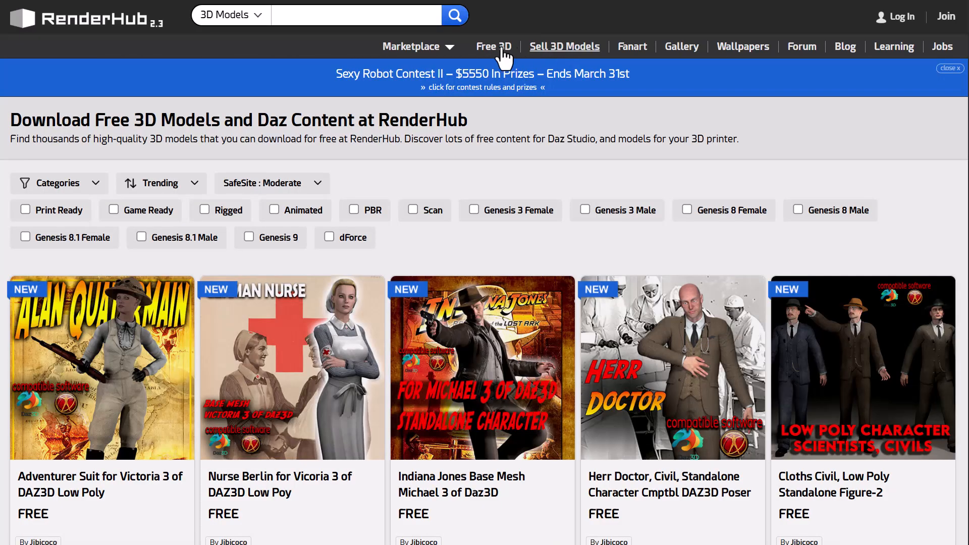
{"action": "mouse_move", "coordinate": [417, 48]}
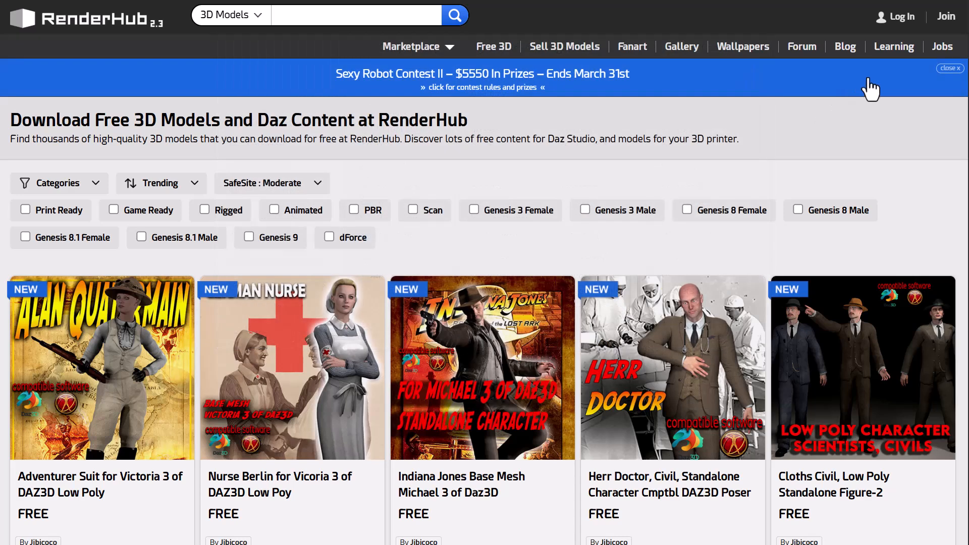
{"action": "left_click", "coordinate": [894, 49]}
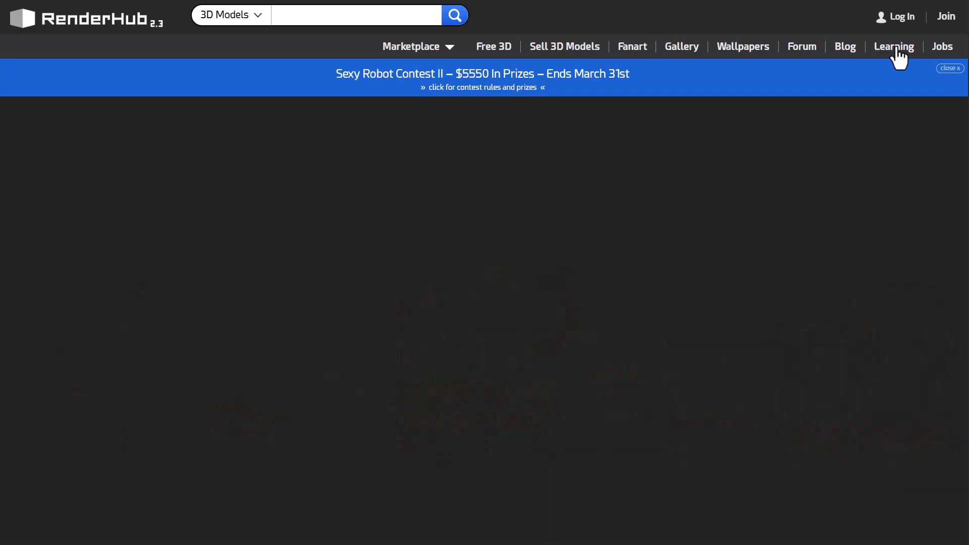
{"action": "scroll", "coordinate": [497, 313], "scroll_direction": "down", "scroll_amount": 5}
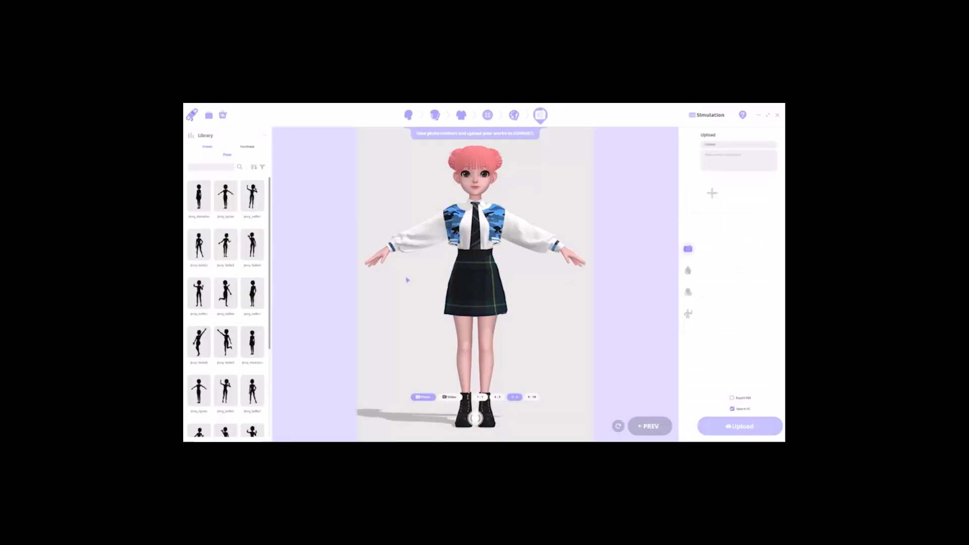
Switch to JINNY and apply the raised-hand pose, third in the first row of presets, to the pink-haired avatar
{"action": "left_click", "coordinate": [252, 196]}
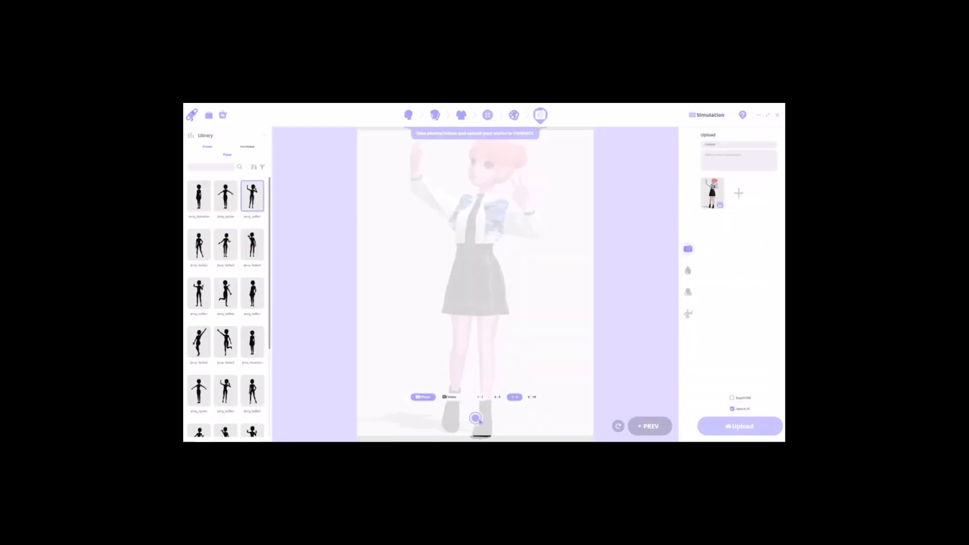